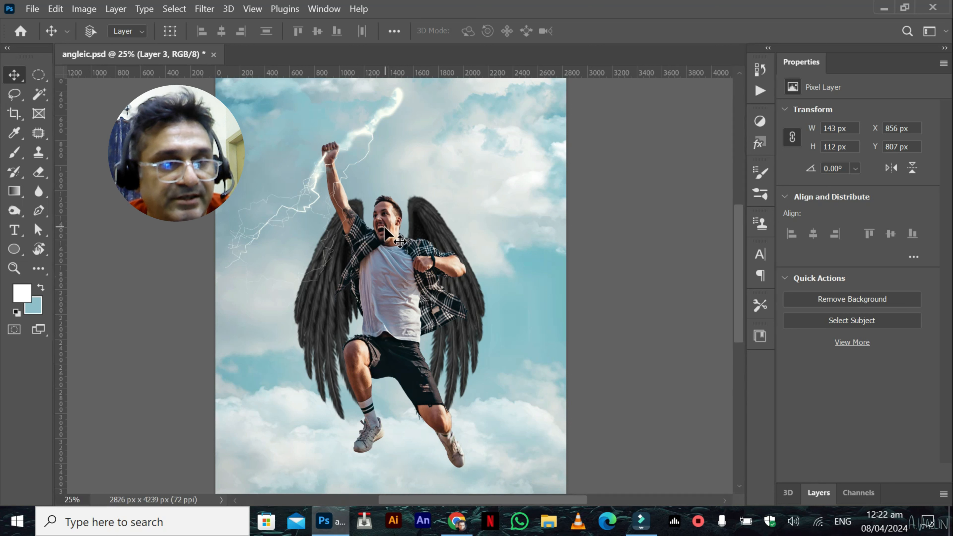
{"action": "right_click", "coordinate": [386, 233]}
{"action": "left_click", "coordinate": [345, 234]}
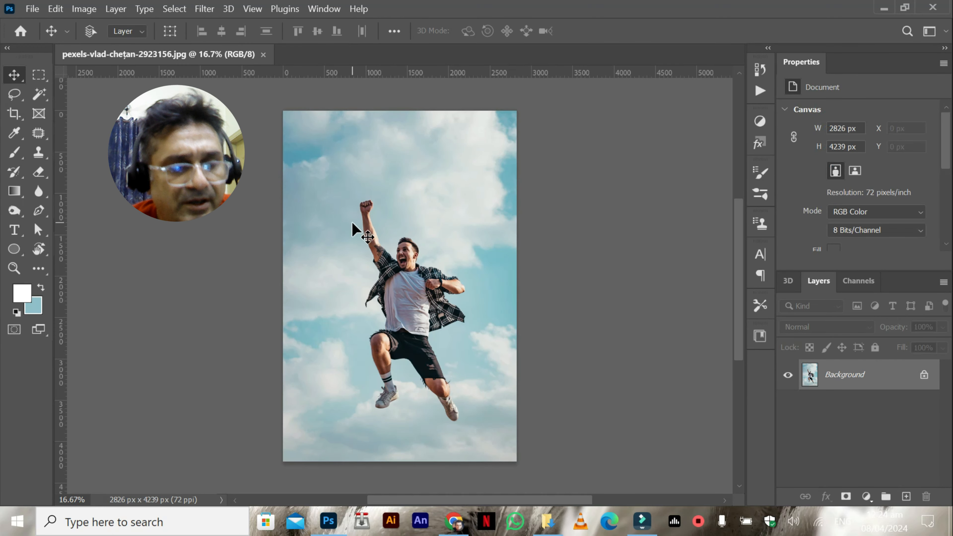
Examine the photo of the jumping man up close and at reduced magnification
{"action": "key", "text": "ctrl+plus"}
{"action": "key", "text": "ctrl+plus"}
{"action": "key", "text": "ctrl+plus"}
{"action": "key", "text": "ctrl+plus"}
{"action": "key", "text": "ctrl+plus"}
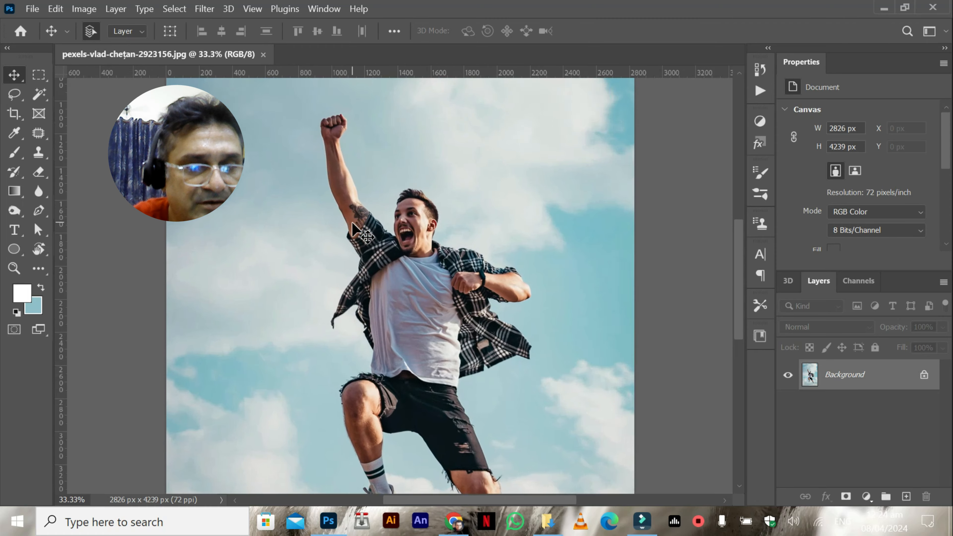
{"action": "key", "text": "ctrl+minus"}
{"action": "key", "text": "ctrl+minus"}
{"action": "key", "text": "ctrl+minus"}
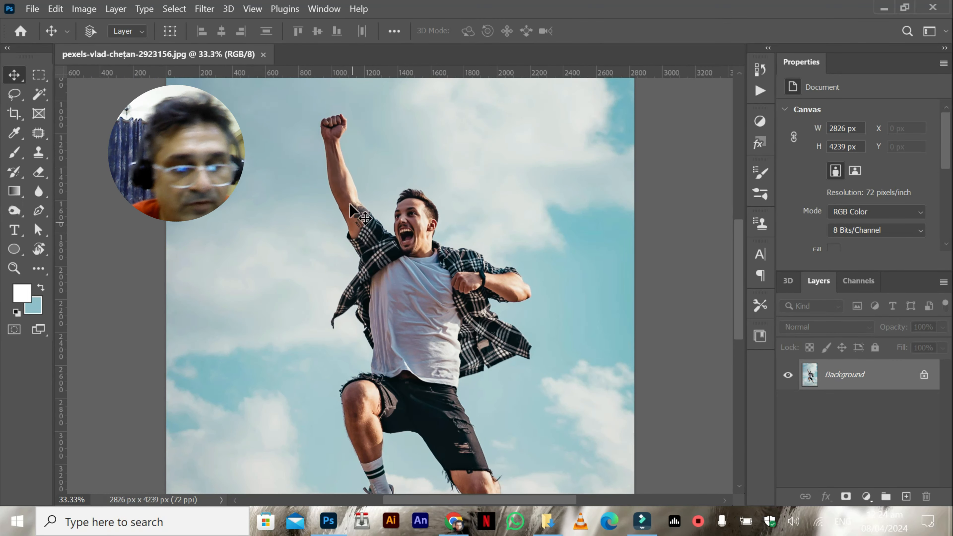
{"action": "left_click_drag", "start_coordinate": [427, 246], "coordinate": [375, 217]}
{"action": "key", "text": "ctrl+minus"}
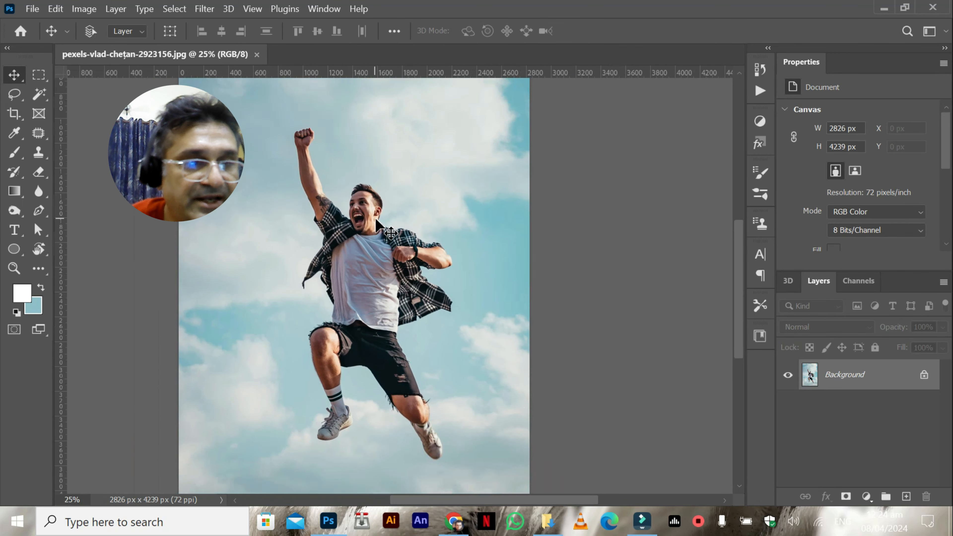
Unlock the Background as a regular editable layer and accept its default blending options
{"action": "left_click", "coordinate": [924, 376]}
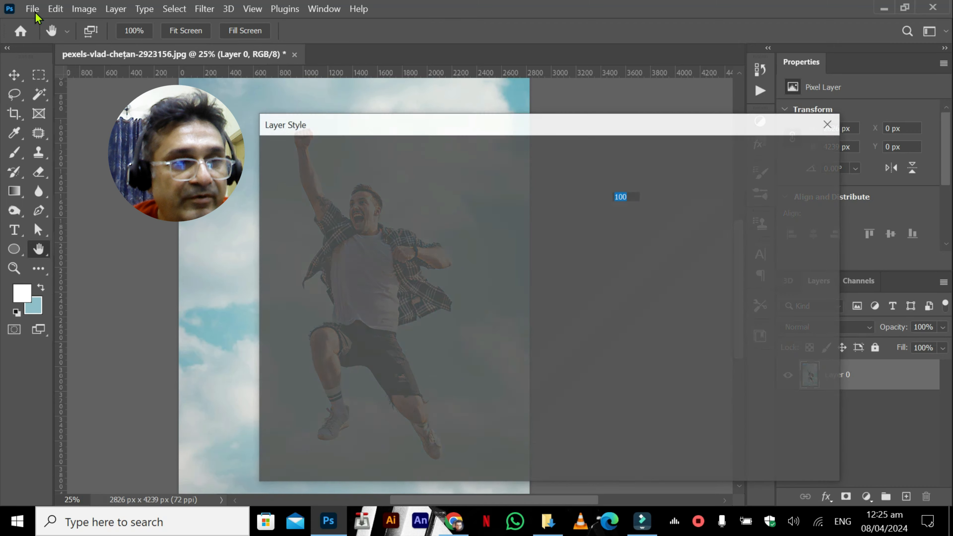
{"action": "left_click", "coordinate": [33, 8]}
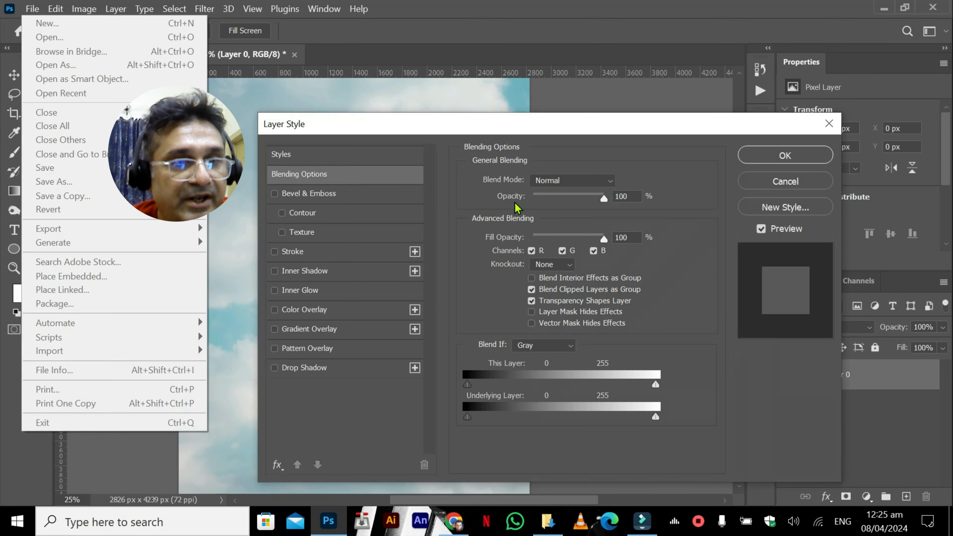
{"action": "left_click", "coordinate": [758, 160]}
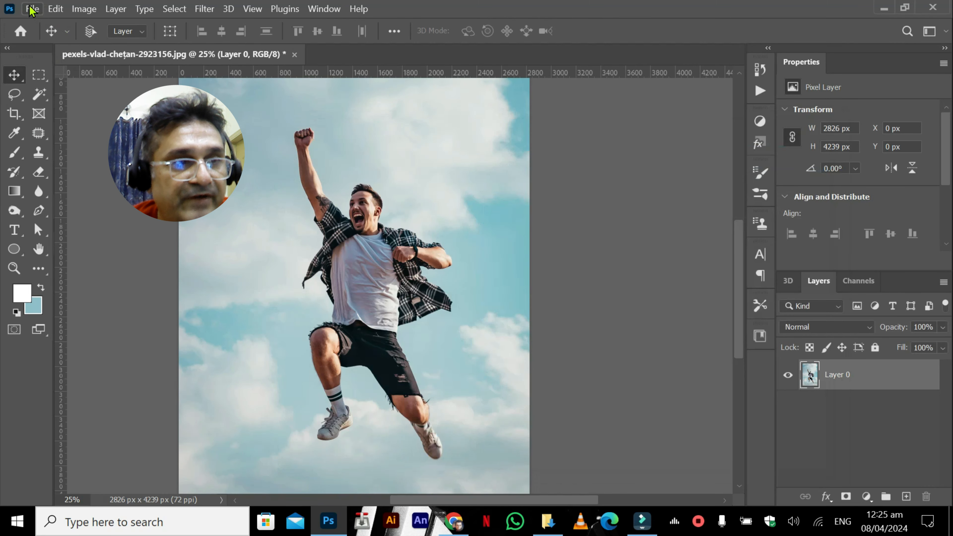
Save the document in the Downloads folder as a Photoshop file named guy
{"action": "left_click", "coordinate": [32, 9]}
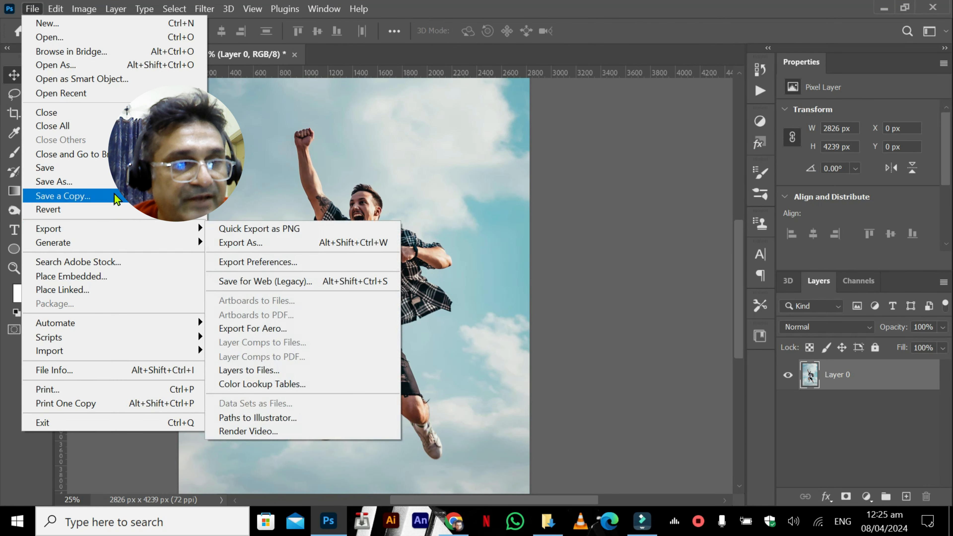
{"action": "left_click", "coordinate": [115, 185]}
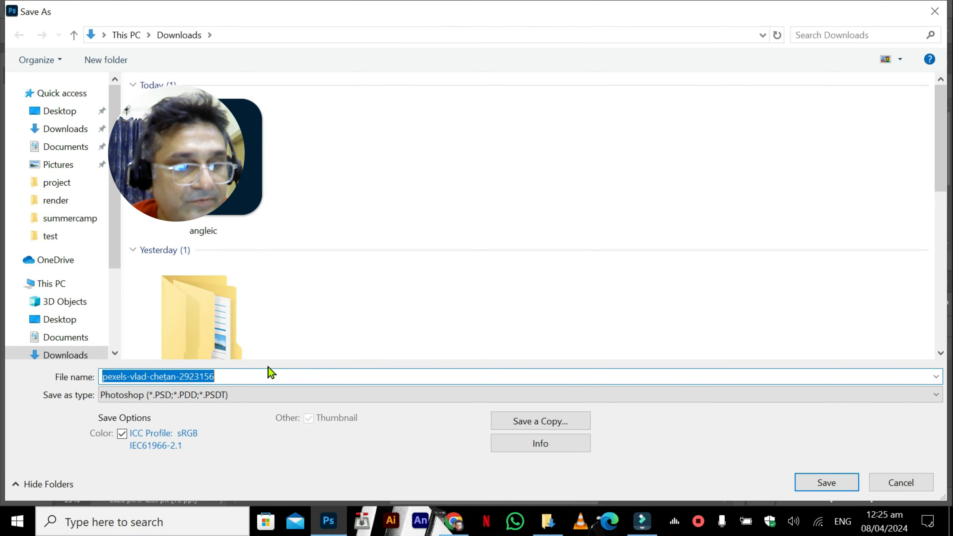
{"action": "type", "text": "guy"}
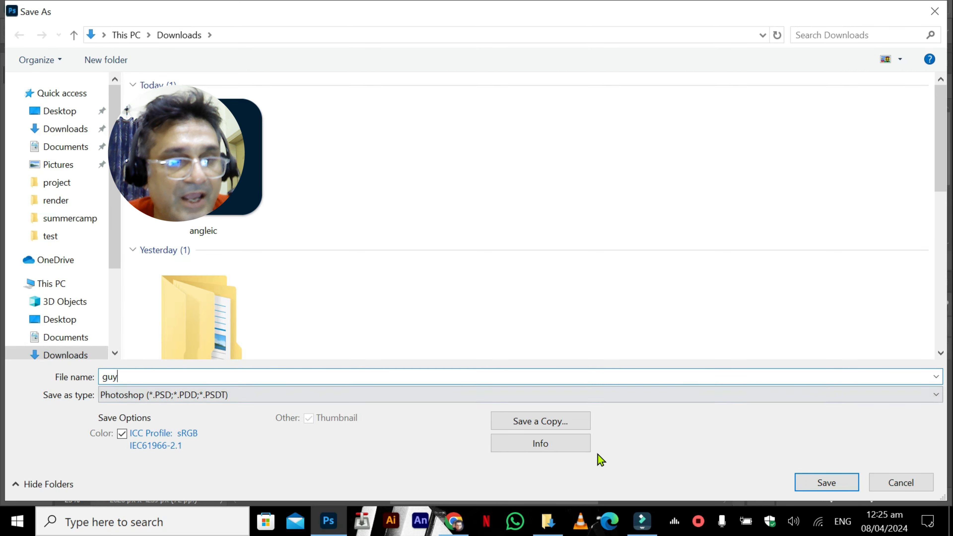
{"action": "left_click", "coordinate": [802, 479]}
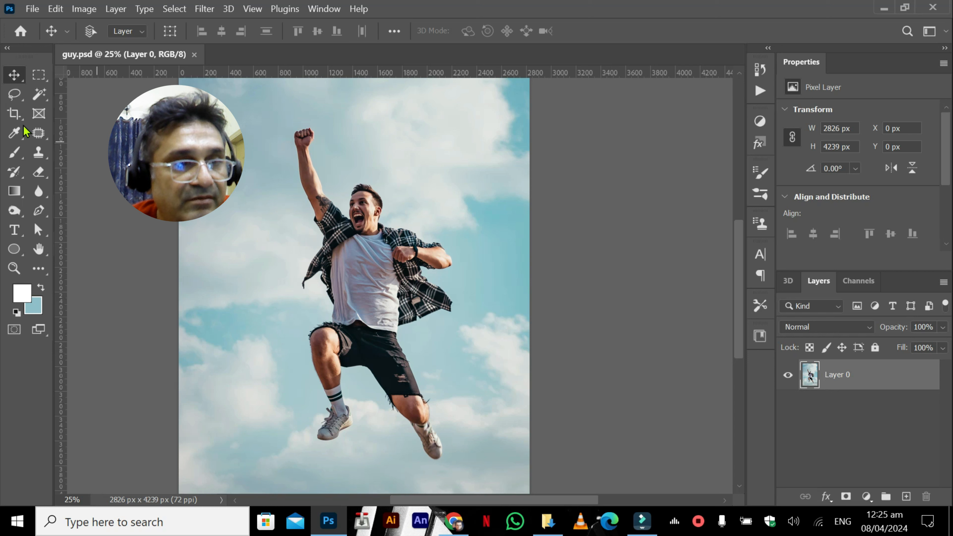
Try selecting different areas of the sky around the man with the Magic Wand at tolerance 12
{"action": "left_click", "coordinate": [38, 99]}
{"action": "right_click", "coordinate": [35, 99]}
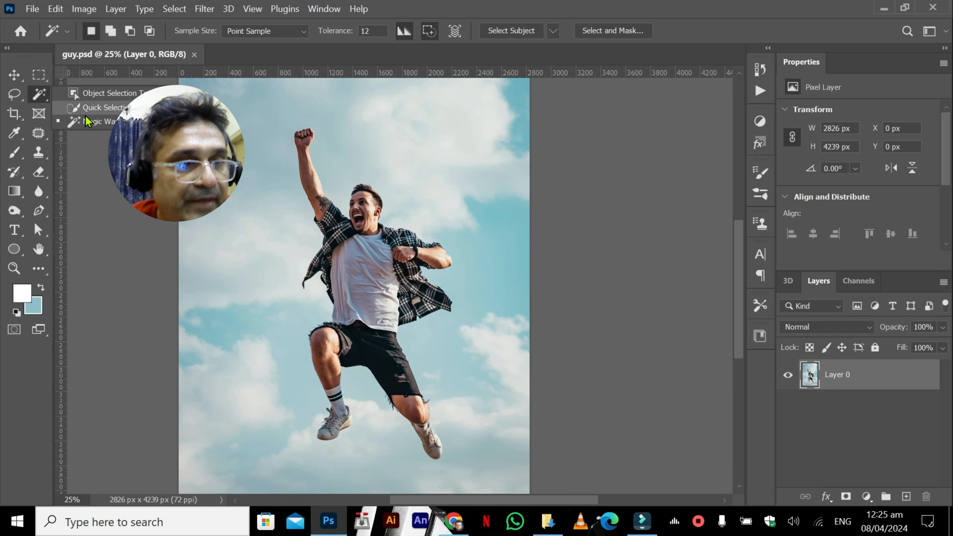
{"action": "left_click", "coordinate": [106, 127]}
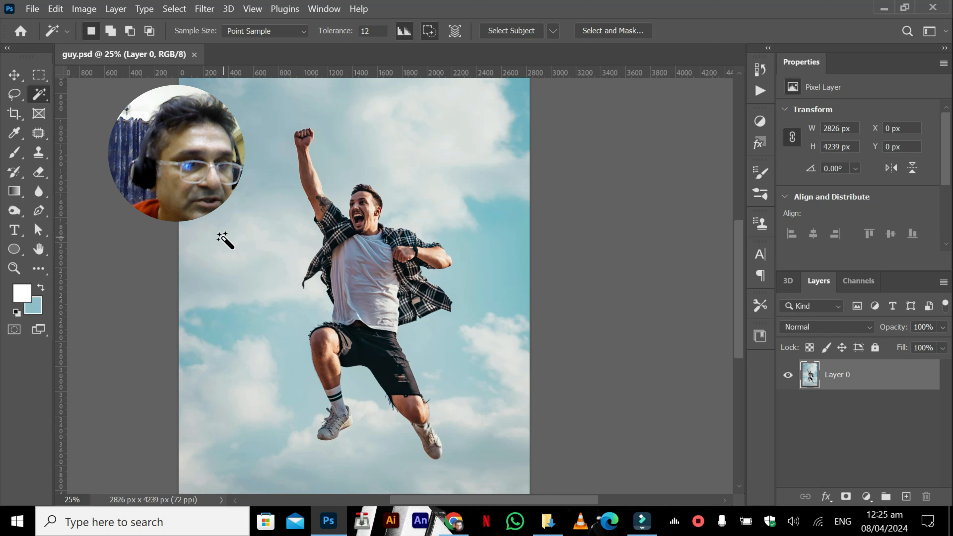
{"action": "left_click", "coordinate": [224, 242]}
{"action": "left_click", "coordinate": [227, 144]}
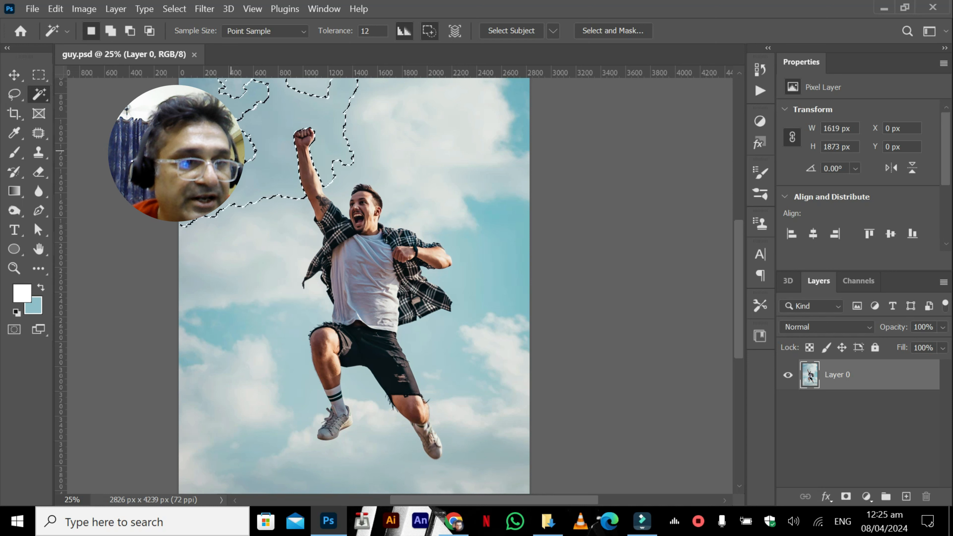
{"action": "left_click", "coordinate": [210, 120]}
{"action": "left_click", "coordinate": [428, 174]}
{"action": "left_click", "coordinate": [343, 132]}
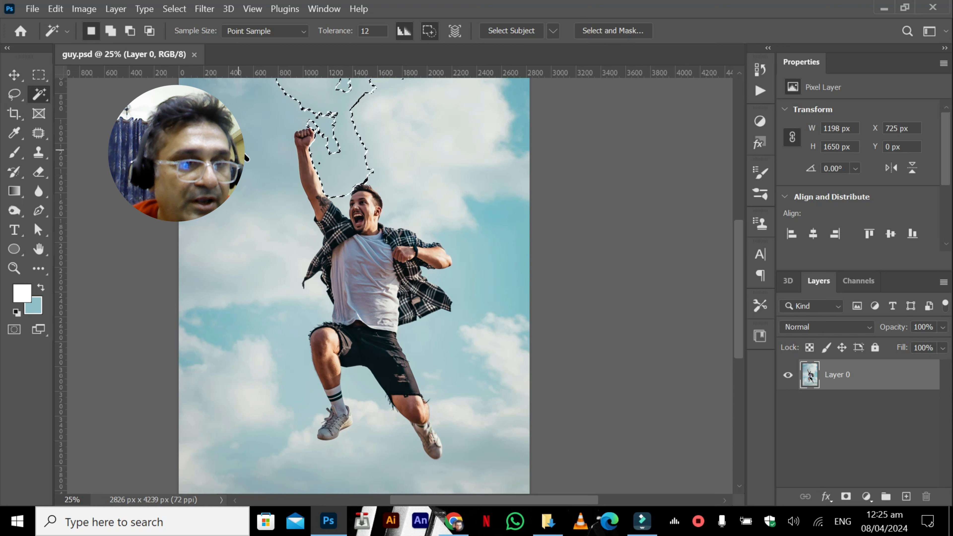
{"action": "left_click", "coordinate": [242, 151]}
{"action": "left_click", "coordinate": [236, 259]}
{"action": "left_click", "coordinate": [486, 228]}
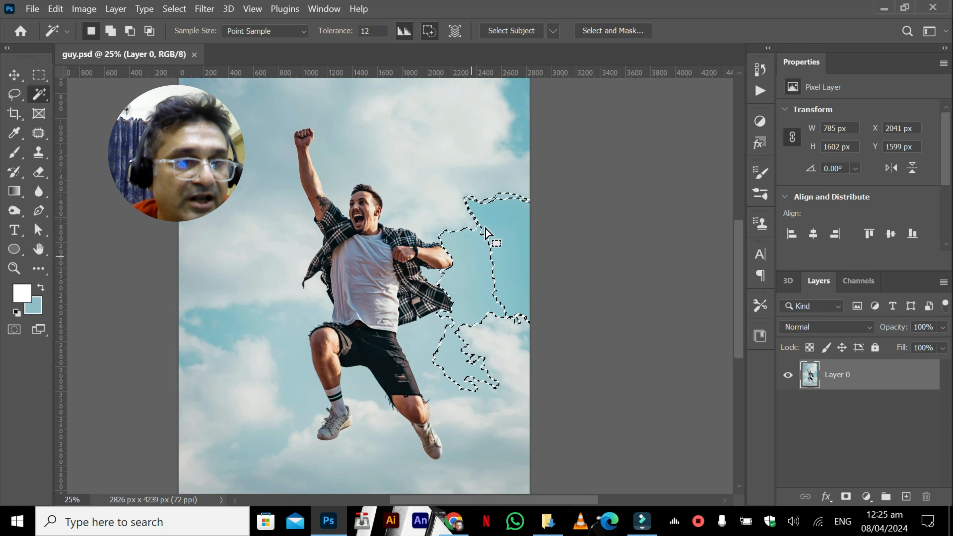
{"action": "left_click", "coordinate": [383, 94]}
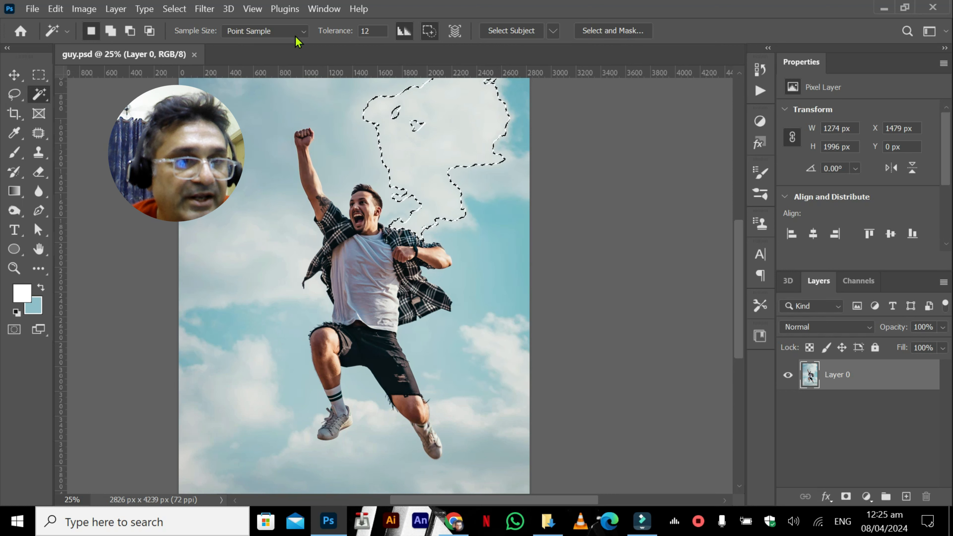
Try selecting the sky with the Magic Wand at tolerance 100 and again at tolerance 50
{"action": "left_click", "coordinate": [335, 33]}
{"action": "type", "text": "100"}
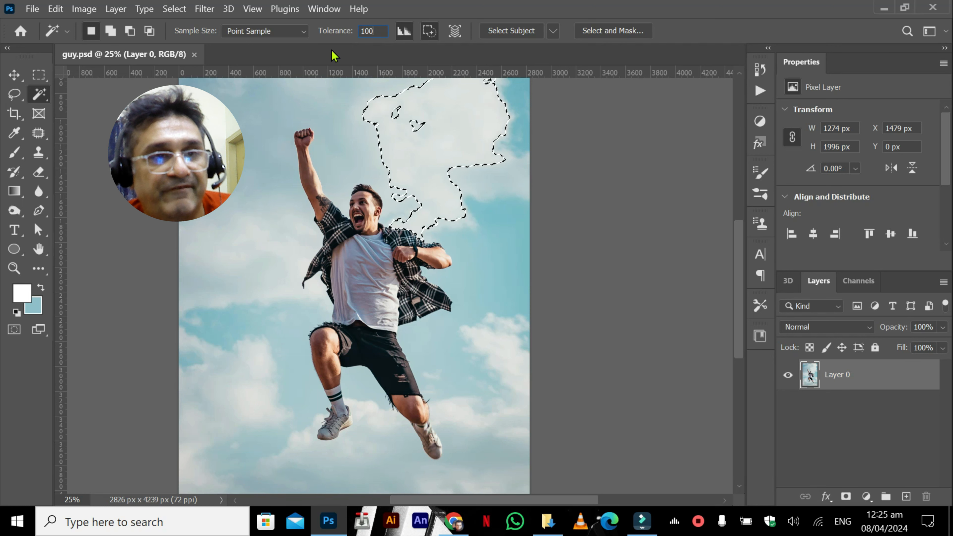
{"action": "key", "text": "Return"}
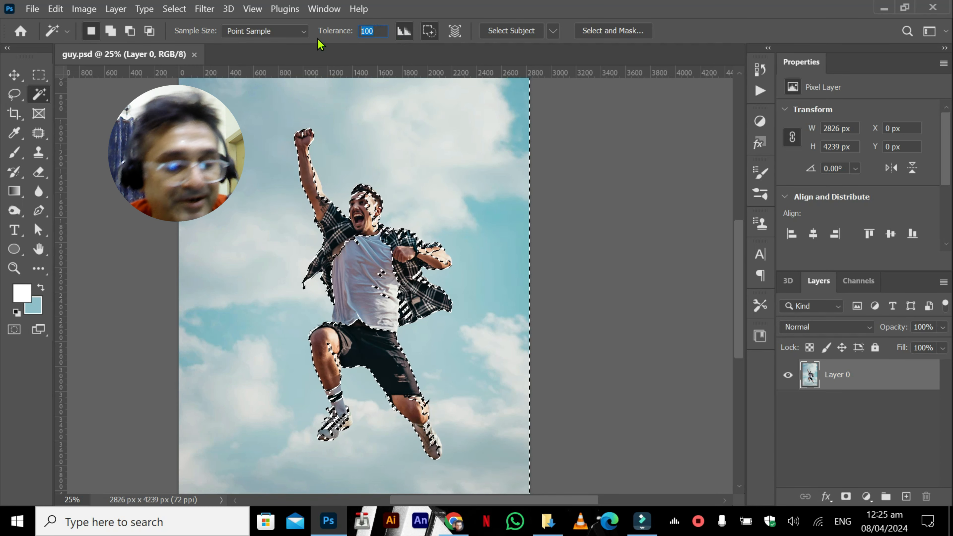
{"action": "type", "text": "50"}
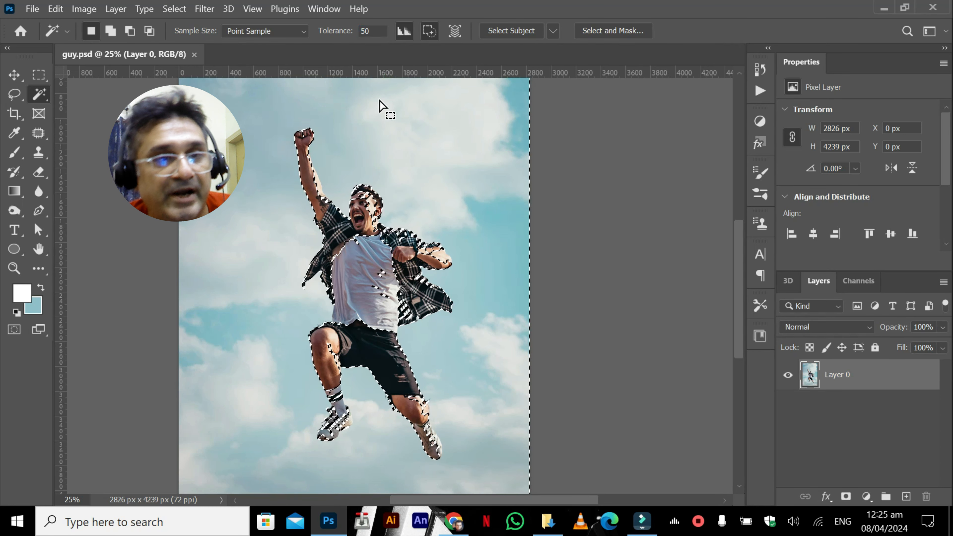
{"action": "left_click", "coordinate": [359, 113]}
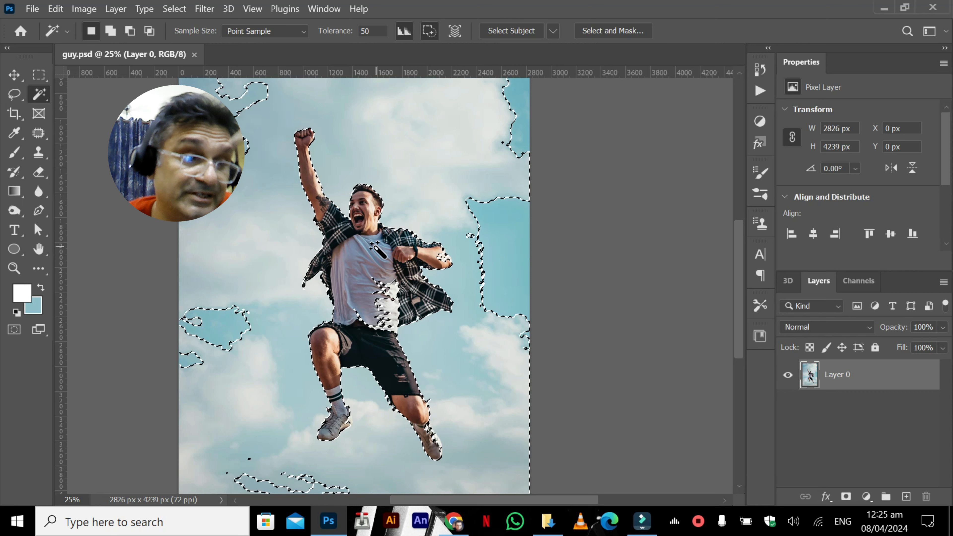
Clear the sky selection and select the jumping man with the Quick Selection tool
{"action": "right_click", "coordinate": [40, 95]}
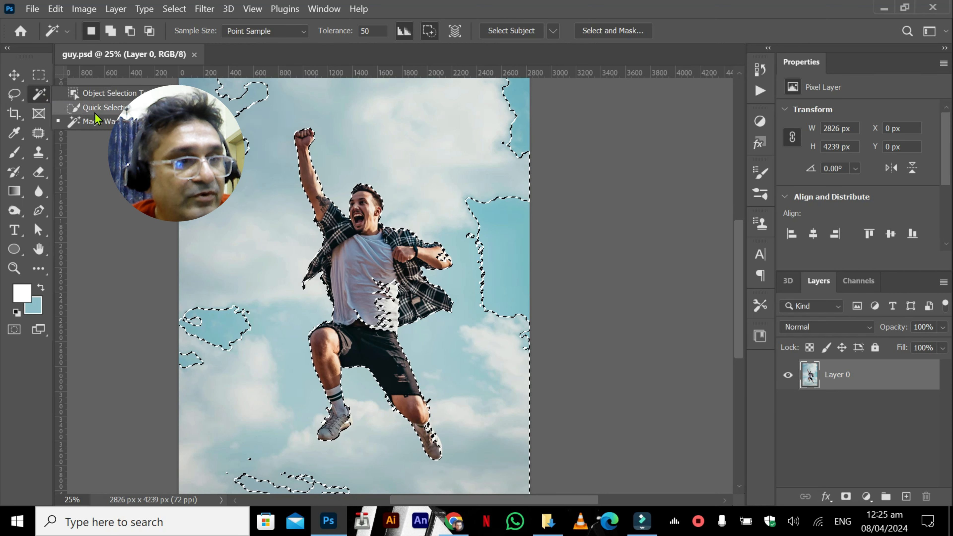
{"action": "left_click", "coordinate": [104, 112]}
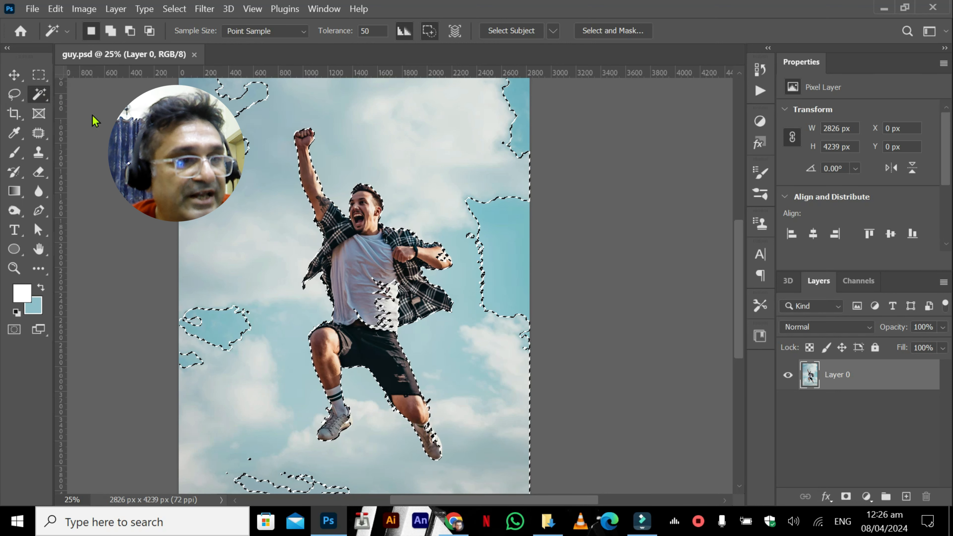
{"action": "left_click", "coordinate": [38, 76]}
{"action": "key", "text": "ctrl+d"}
{"action": "left_click", "coordinate": [39, 97]}
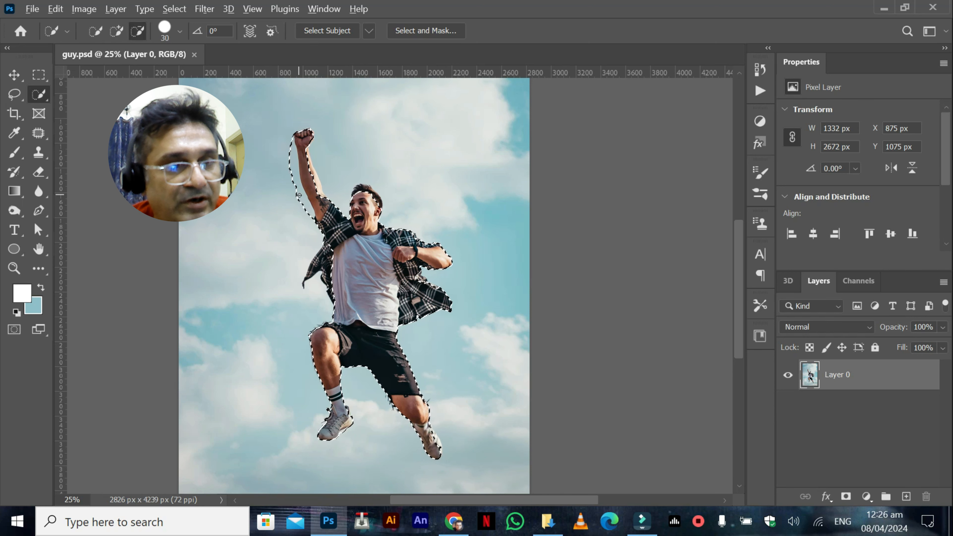
Refine the man's selection by subtracting the sky beside his raised arm and adding his hair
{"action": "key", "text": "alt"}
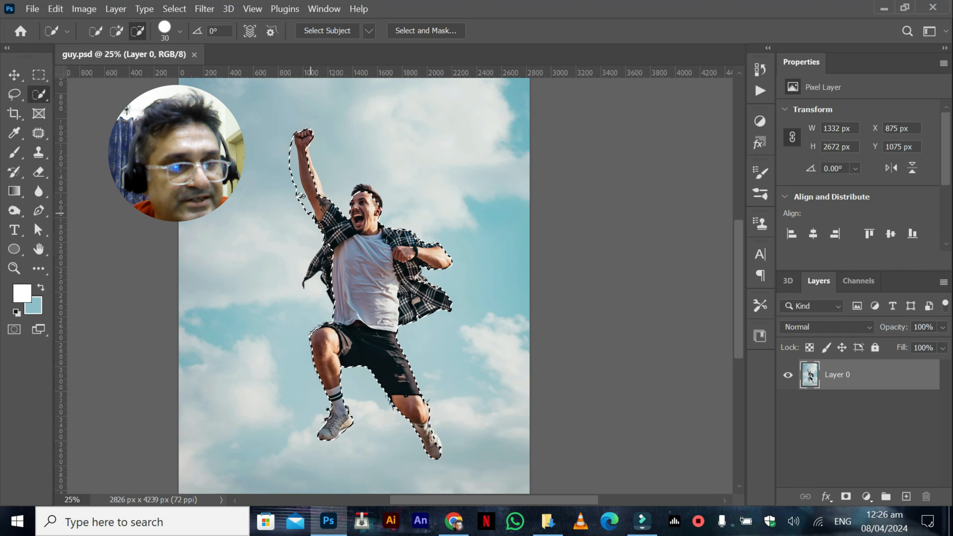
{"action": "mouse_move", "coordinate": [299, 195]}
{"action": "left_mouse_down"}
{"action": "mouse_move", "coordinate": [291, 135]}
{"action": "mouse_move", "coordinate": [298, 197]}
{"action": "left_mouse_up"}
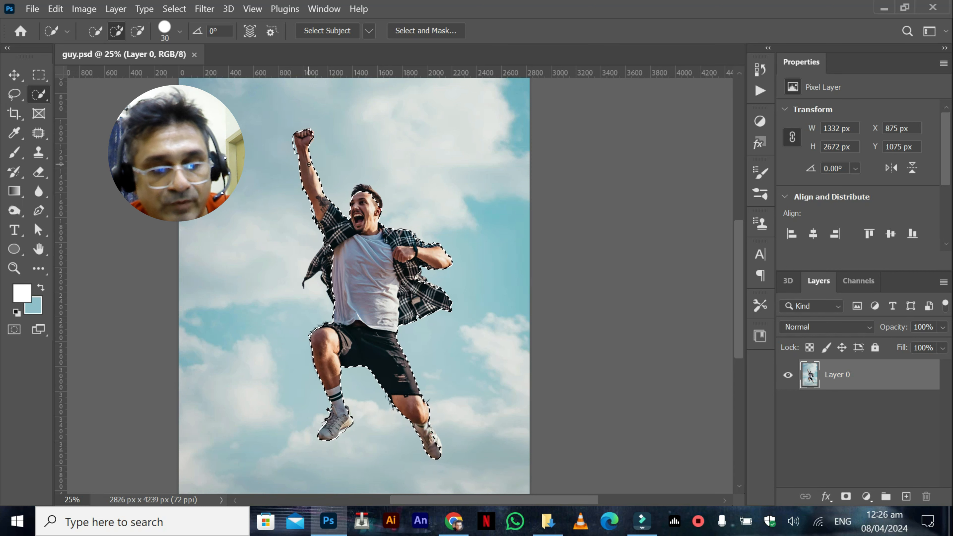
{"action": "key", "text": "ctrl+plus"}
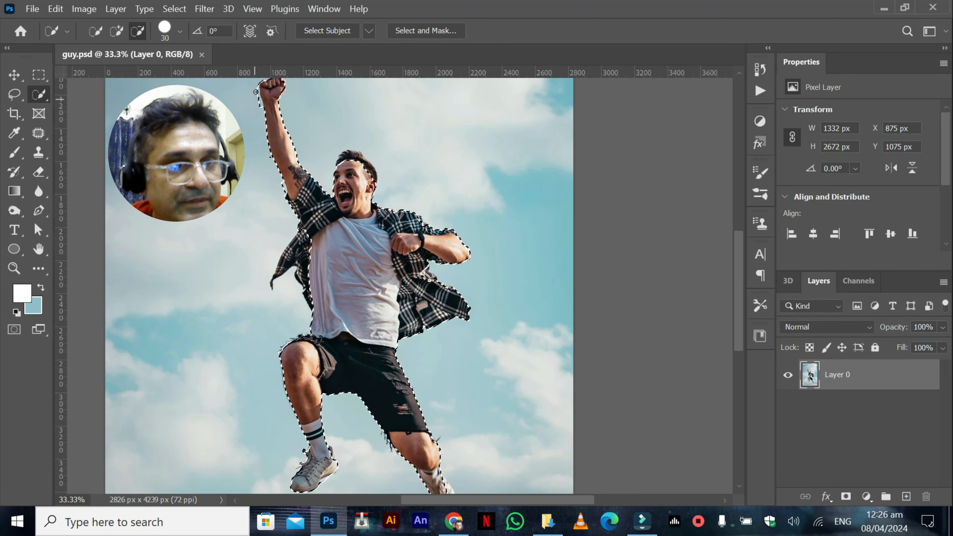
{"action": "key", "text": "alt"}
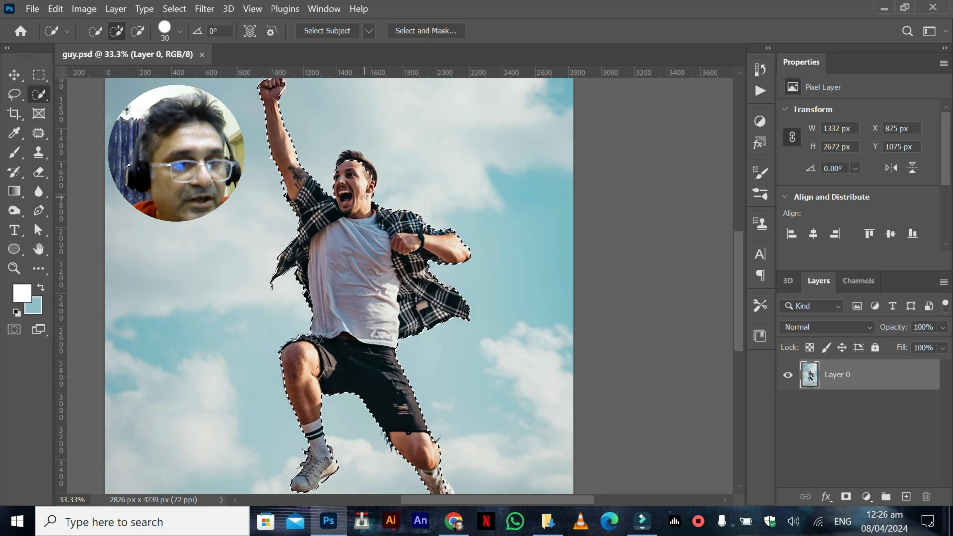
{"action": "left_click", "coordinate": [370, 171]}
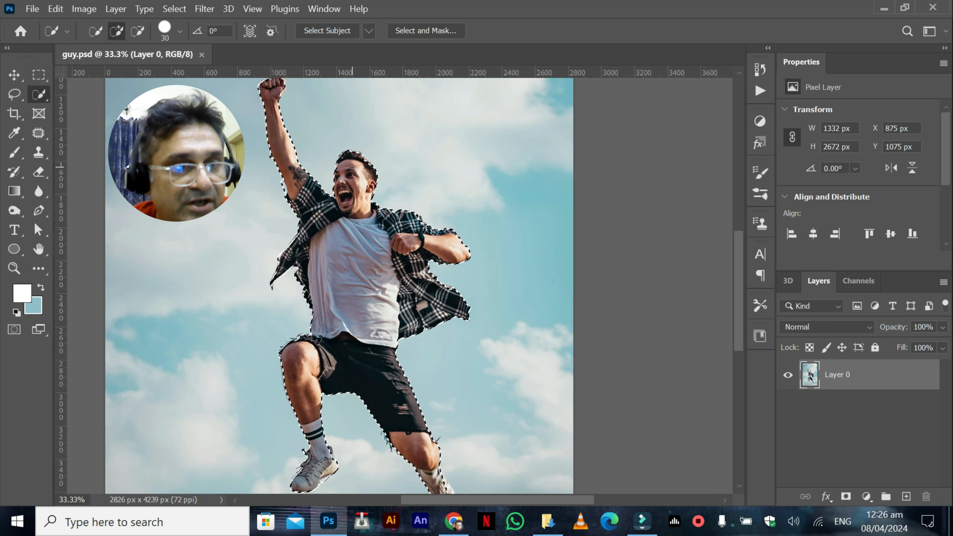
Clear the selection around the man and switch to the Rectangular Marquee tool
{"action": "left_click", "coordinate": [26, 94]}
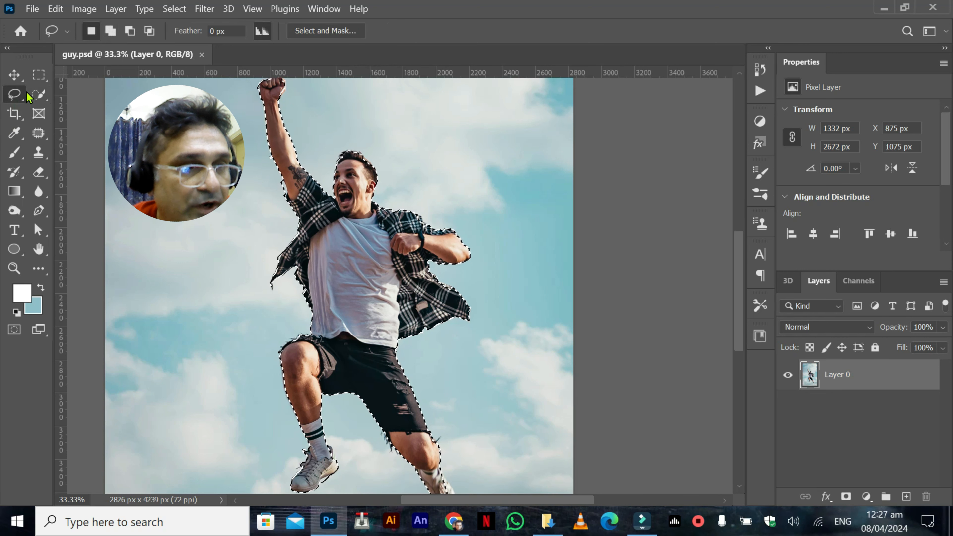
{"action": "left_click", "coordinate": [38, 91]}
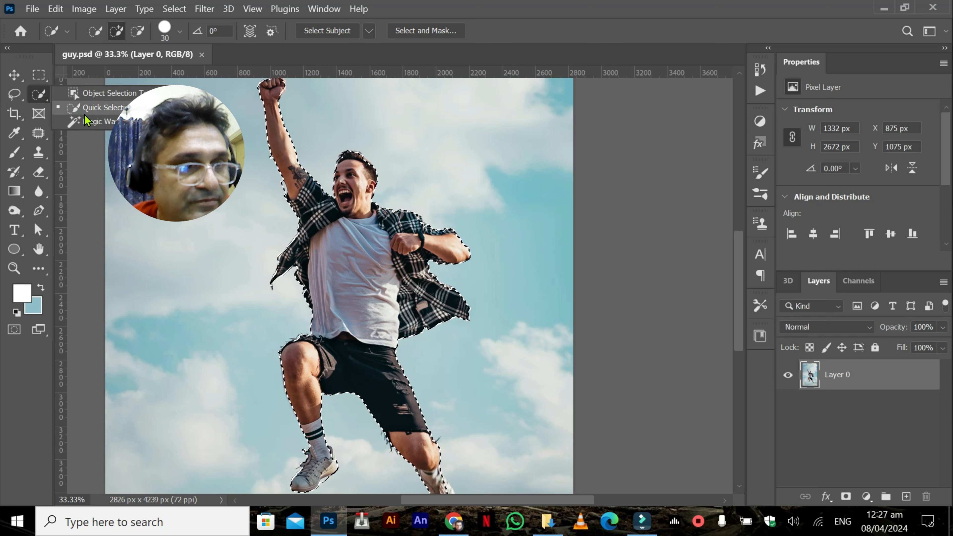
{"action": "left_click", "coordinate": [95, 98]}
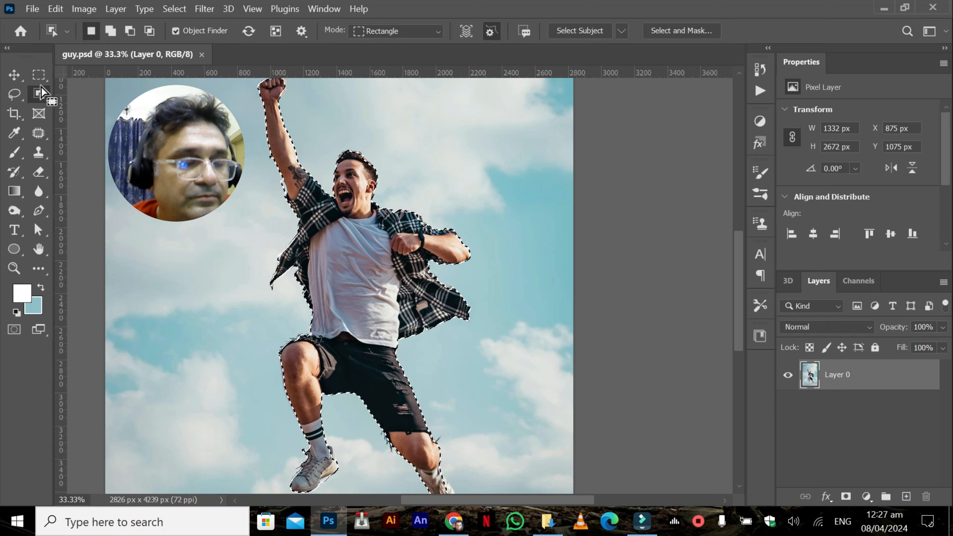
{"action": "key", "text": "ctrl+d"}
{"action": "left_click", "coordinate": [38, 75]}
{"action": "left_click", "coordinate": [79, 75]}
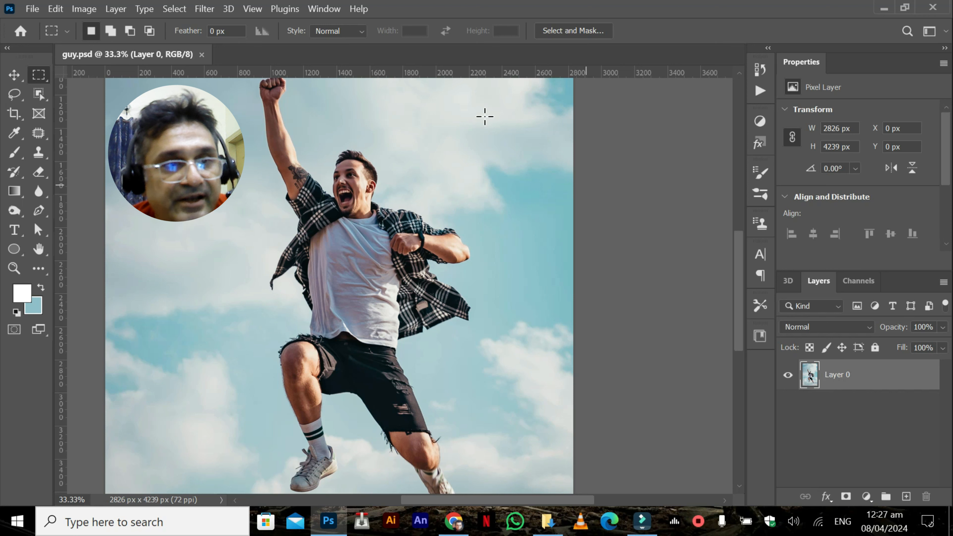
{"action": "left_click", "coordinate": [334, 11]}
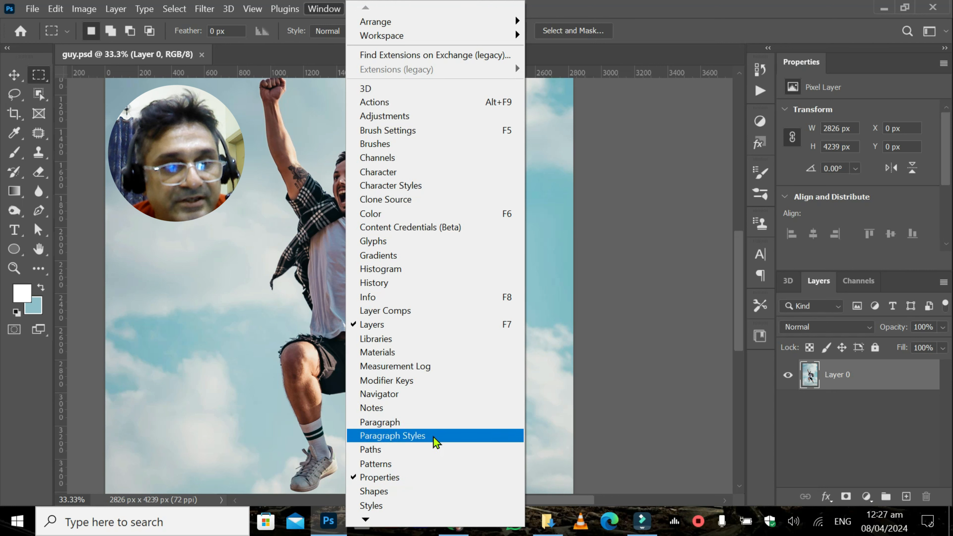
{"action": "left_click", "coordinate": [403, 475]}
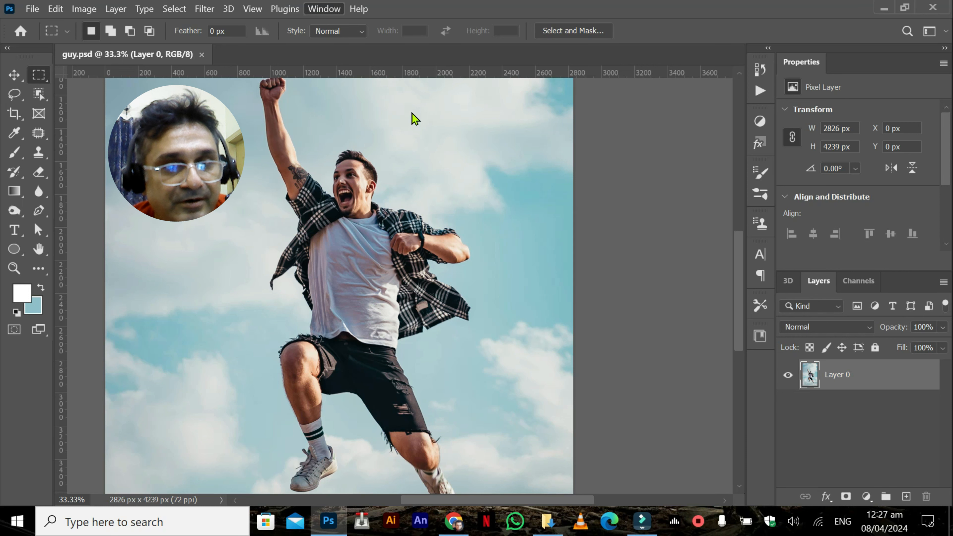
Select the jumping man automatically with the Select Subject quick action and check the outline from fist to shoes
{"action": "left_click", "coordinate": [299, 10]}
{"action": "mouse_move", "coordinate": [324, 9]}
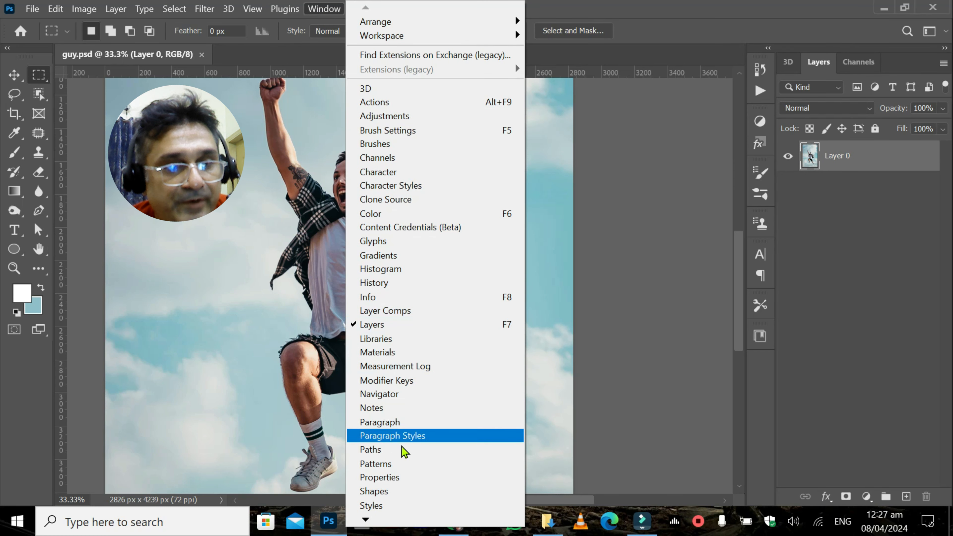
{"action": "left_click", "coordinate": [398, 477]}
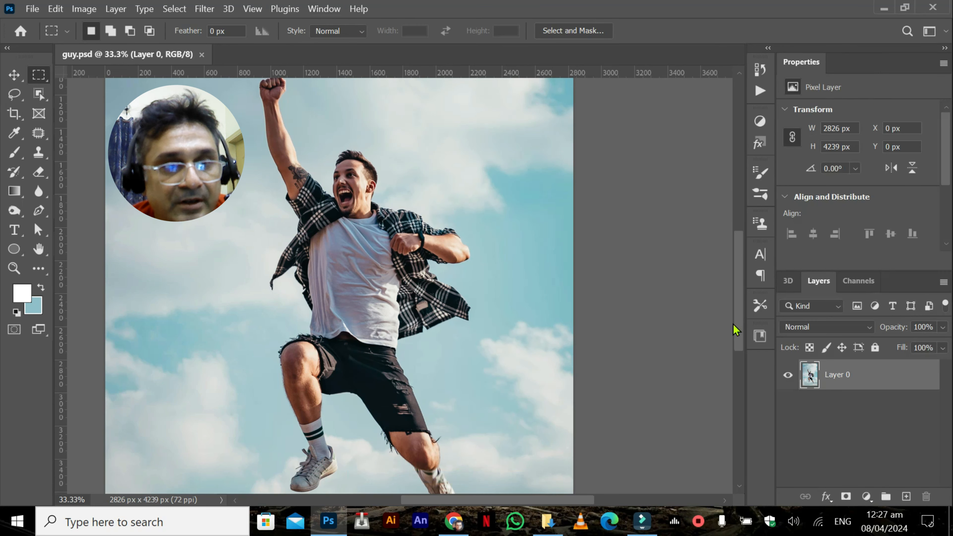
{"action": "left_click_drag", "start_coordinate": [947, 176], "coordinate": [950, 233]}
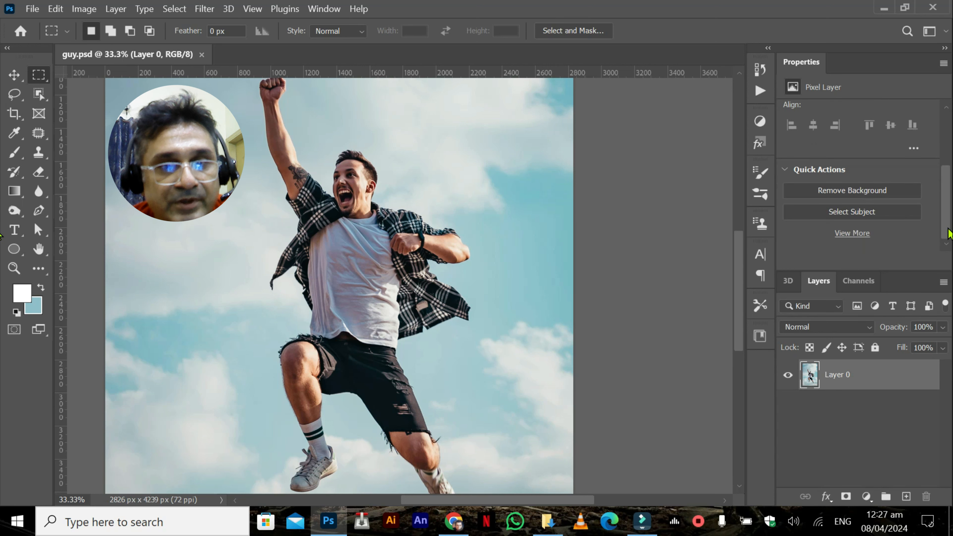
{"action": "left_click", "coordinate": [851, 215]}
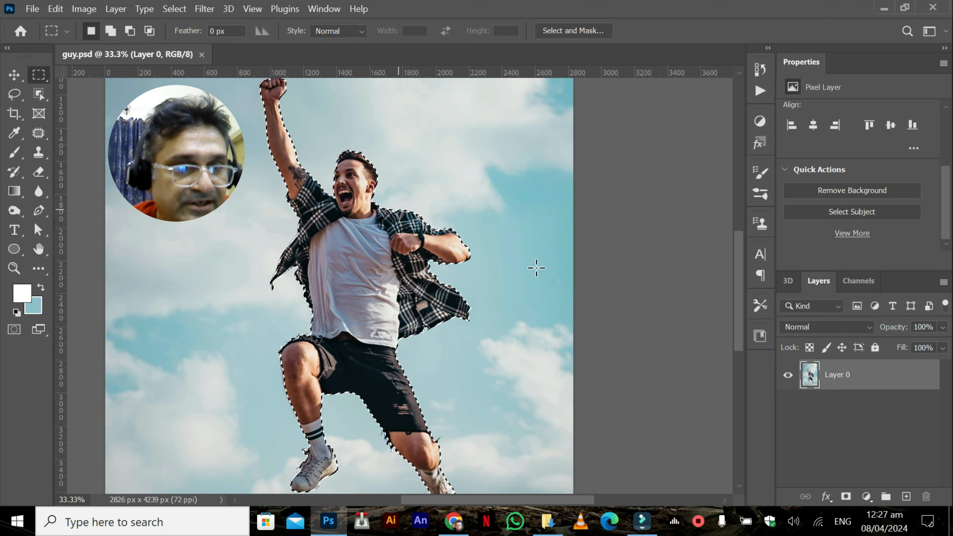
{"action": "left_click_drag", "start_coordinate": [740, 277], "coordinate": [740, 317]}
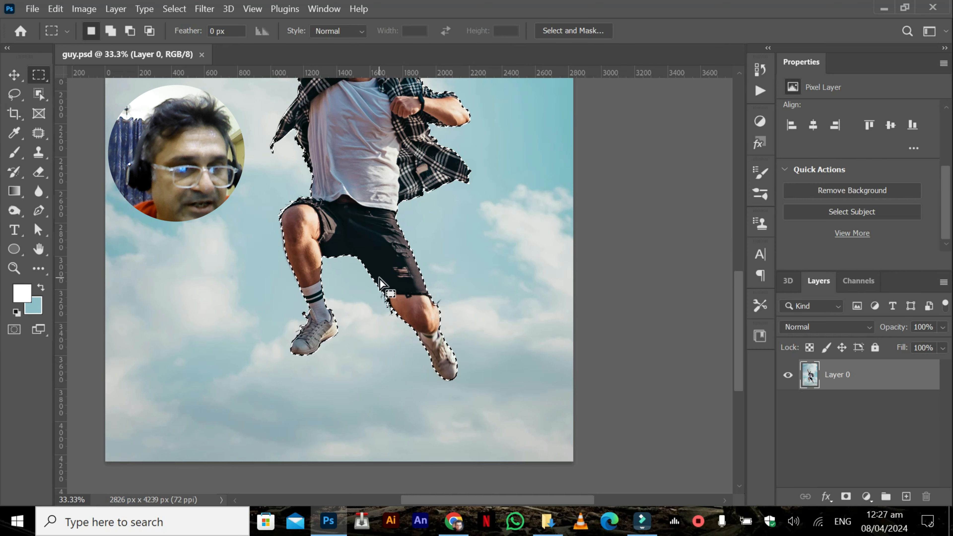
{"action": "left_click_drag", "start_coordinate": [744, 333], "coordinate": [740, 281]}
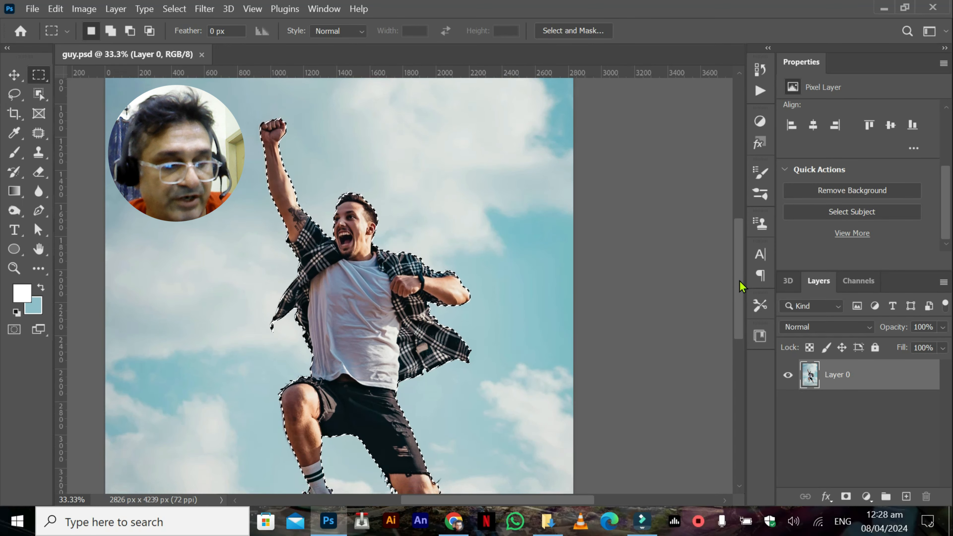
Cut the selected man onto a new layer and hide that layer to expose the hole in the sky
{"action": "key", "text": "ctrl+j"}
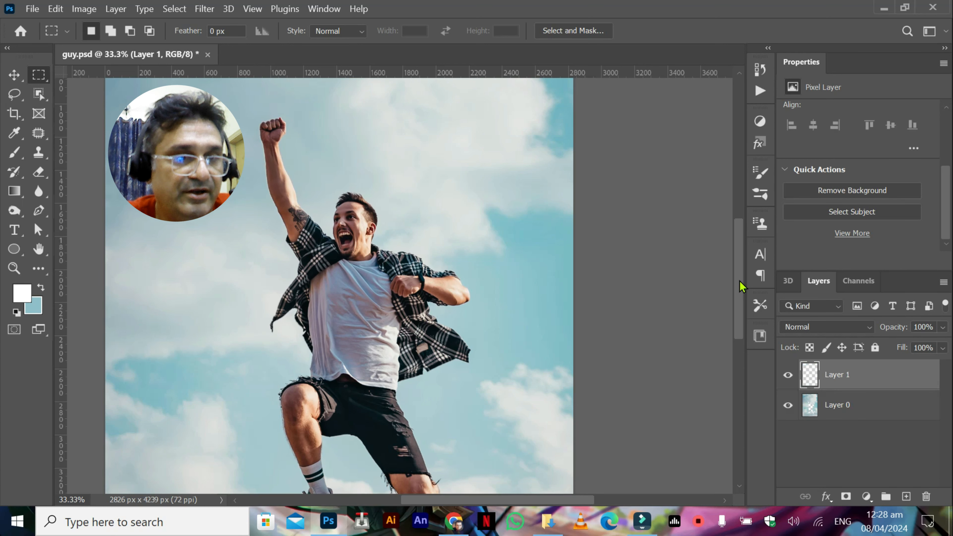
{"action": "left_click", "coordinate": [789, 375]}
{"action": "left_click", "coordinate": [790, 376]}
{"action": "left_click", "coordinate": [789, 376]}
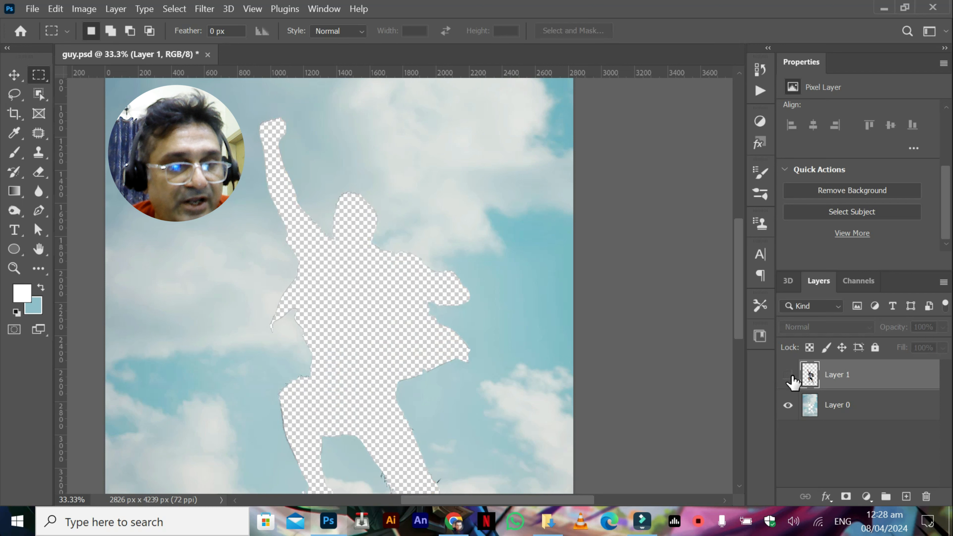
{"action": "scroll", "coordinate": [408, 433], "scroll_direction": "down", "scroll_amount": 5}
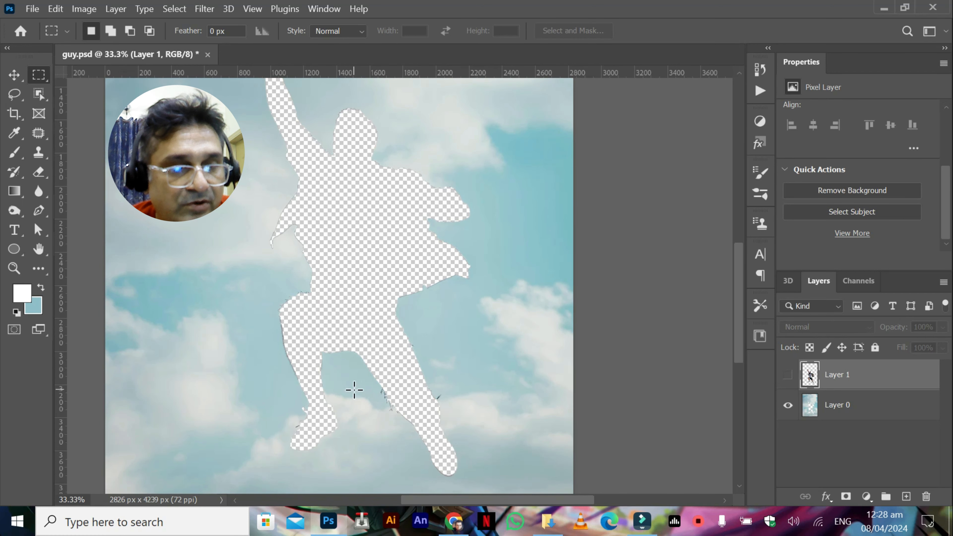
On Layer 0, clone sky over the left edge of the man-shaped hole with the Clone Stamp tool
{"action": "left_click", "coordinate": [830, 417]}
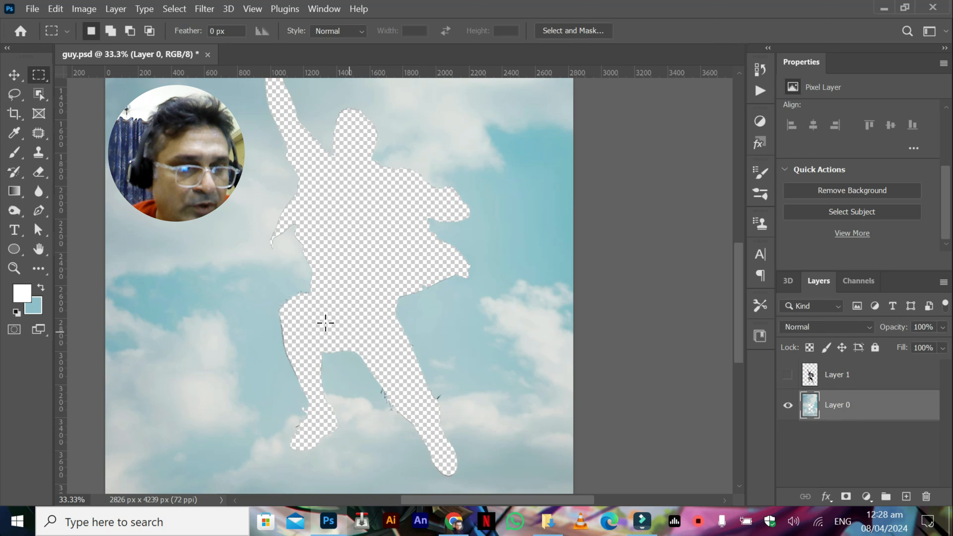
{"action": "left_click", "coordinate": [35, 159]}
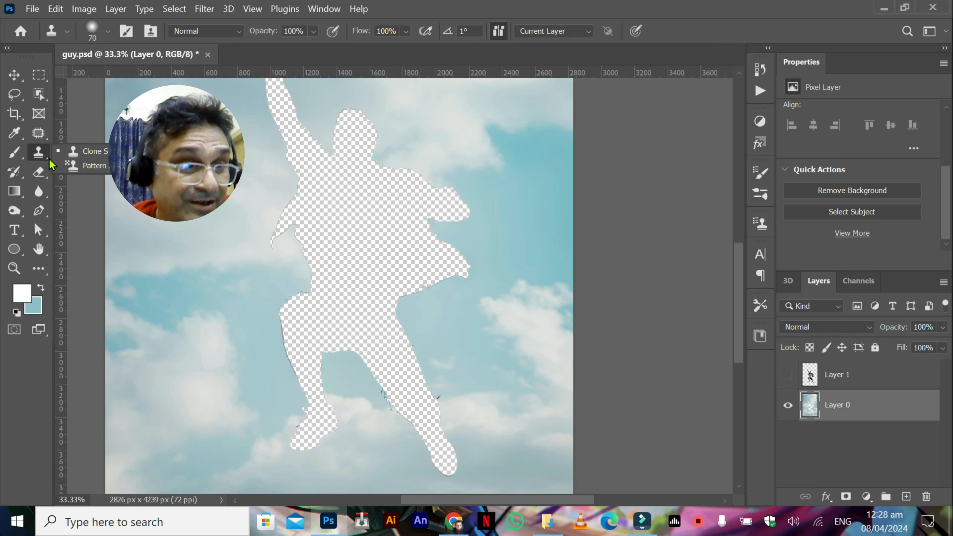
{"action": "left_click", "coordinate": [94, 152]}
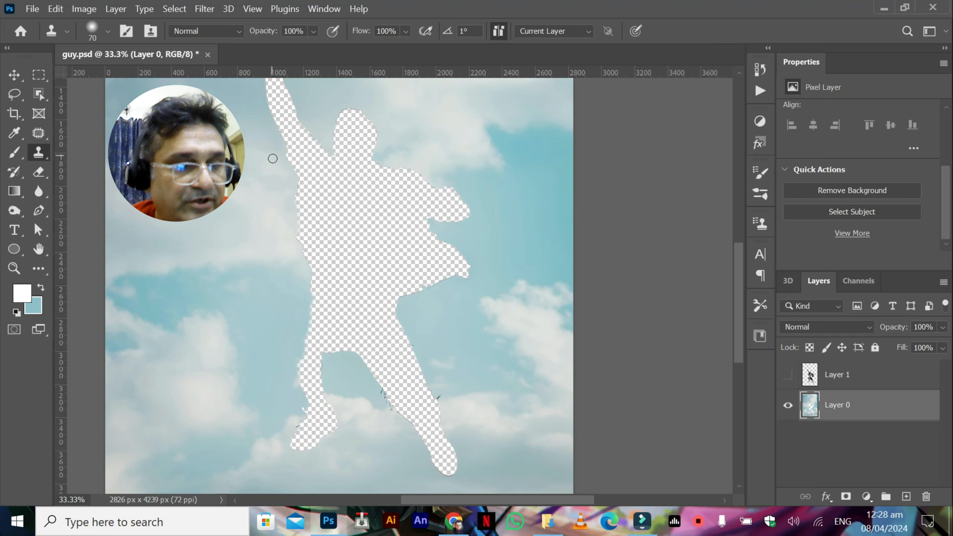
{"action": "left_click_drag", "start_coordinate": [256, 161], "coordinate": [287, 234]}
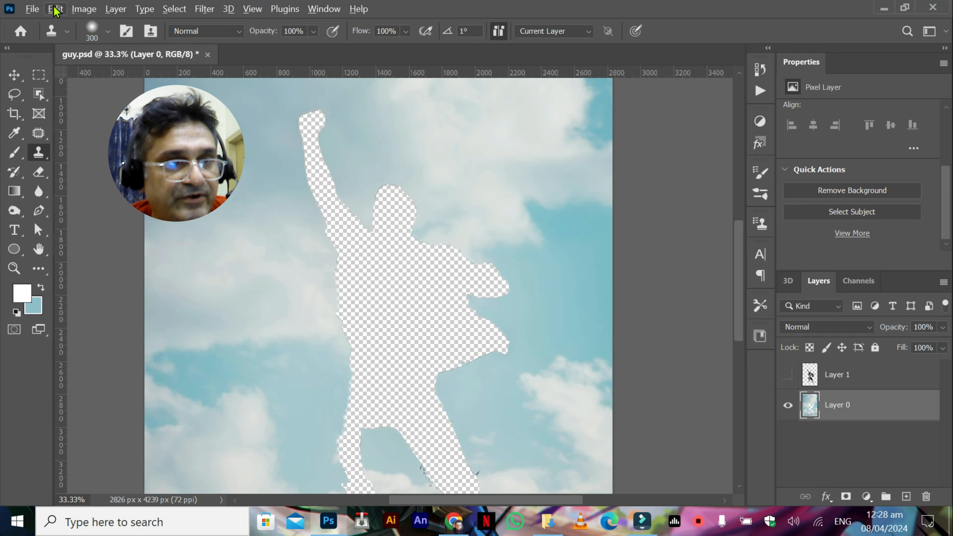
With a 300 px Clone Stamp brush, clone clouds and blue sky over the raised arm, head and shoulder areas of the hole
{"action": "left_click", "coordinate": [107, 32]}
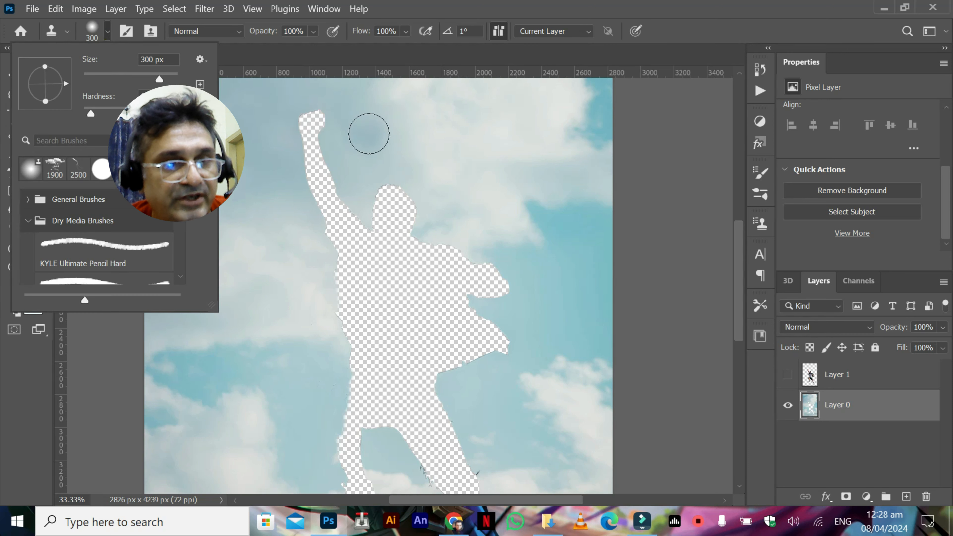
{"action": "left_click", "coordinate": [259, 166]}
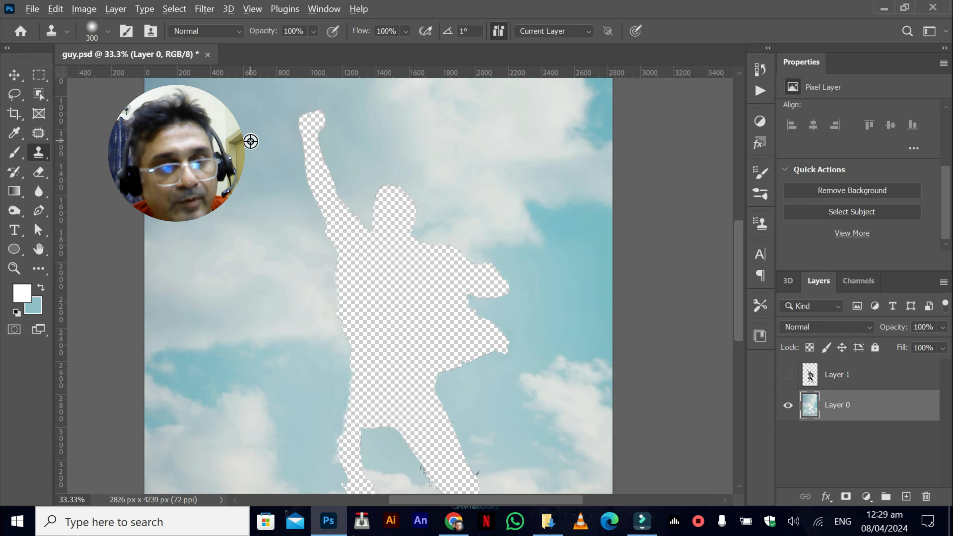
{"action": "mouse_move", "coordinate": [315, 118]}
{"action": "left_mouse_down"}
{"action": "mouse_move", "coordinate": [308, 159]}
{"action": "mouse_move", "coordinate": [324, 194]}
{"action": "mouse_move", "coordinate": [323, 157]}
{"action": "mouse_move", "coordinate": [330, 231]}
{"action": "mouse_move", "coordinate": [398, 190]}
{"action": "mouse_move", "coordinate": [409, 211]}
{"action": "mouse_move", "coordinate": [342, 269]}
{"action": "left_mouse_up"}
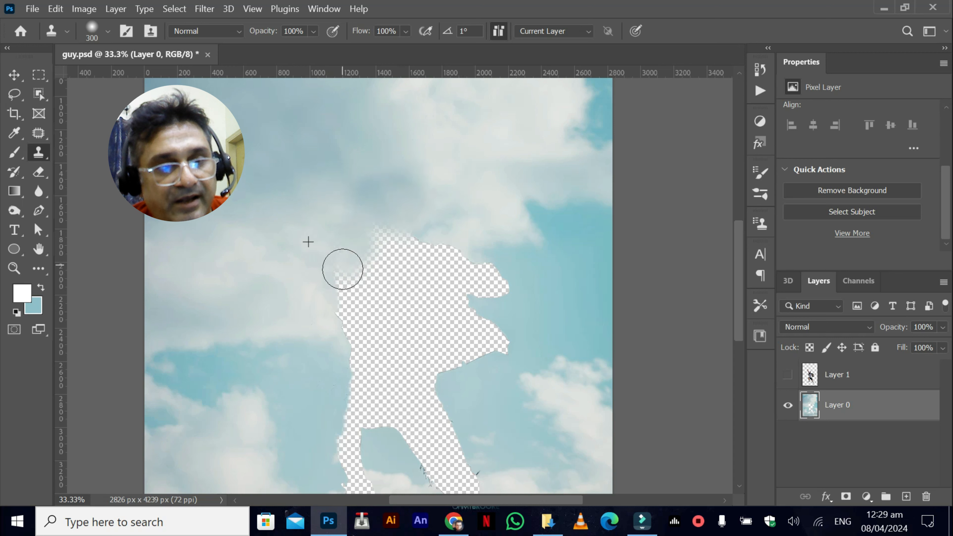
{"action": "left_click", "coordinate": [541, 308], "text": "alt"}
{"action": "mouse_move", "coordinate": [511, 293]}
{"action": "left_mouse_down"}
{"action": "mouse_move", "coordinate": [487, 279]}
{"action": "mouse_move", "coordinate": [513, 299]}
{"action": "mouse_move", "coordinate": [466, 221]}
{"action": "mouse_move", "coordinate": [436, 226]}
{"action": "mouse_move", "coordinate": [366, 268]}
{"action": "mouse_move", "coordinate": [268, 207]}
{"action": "left_mouse_up"}
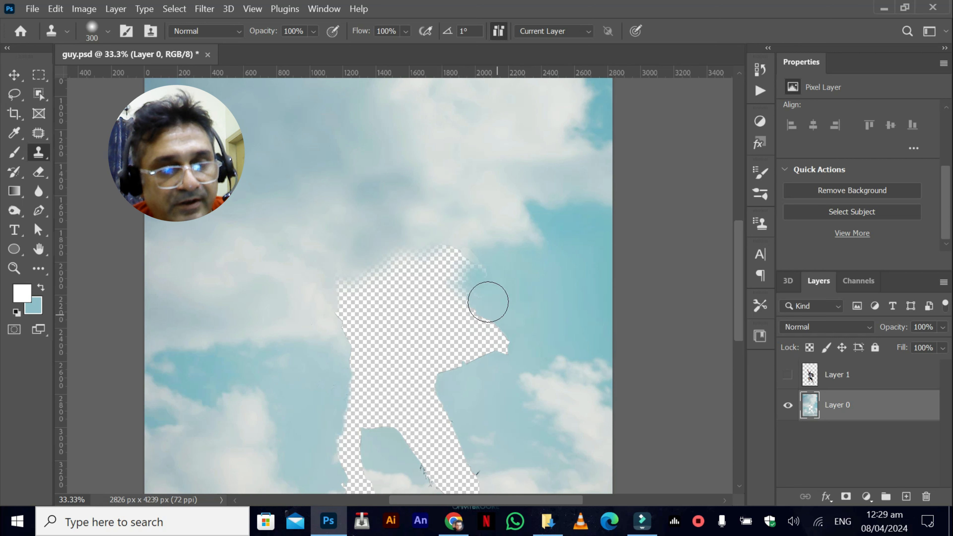
{"action": "mouse_move", "coordinate": [487, 301]}
{"action": "left_mouse_down"}
{"action": "mouse_move", "coordinate": [435, 250]}
{"action": "mouse_move", "coordinate": [370, 255]}
{"action": "left_mouse_up"}
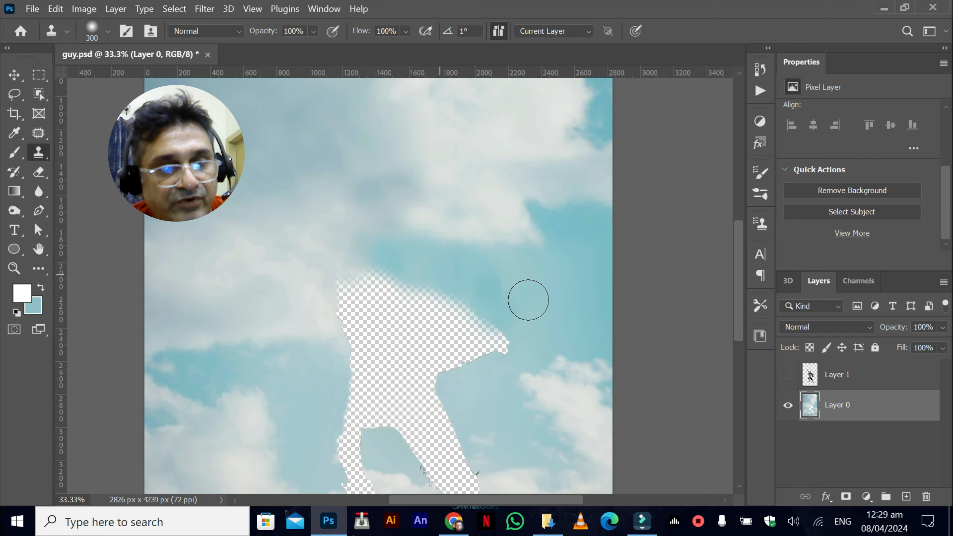
Clone the neighbouring sky over the shirt and torso area of the hole, sampling from both sides
{"action": "left_click", "coordinate": [538, 298], "text": "alt"}
{"action": "mouse_move", "coordinate": [503, 353]}
{"action": "left_mouse_down"}
{"action": "mouse_move", "coordinate": [453, 319]}
{"action": "mouse_move", "coordinate": [481, 313]}
{"action": "mouse_move", "coordinate": [408, 292]}
{"action": "mouse_move", "coordinate": [476, 300]}
{"action": "mouse_move", "coordinate": [392, 292]}
{"action": "mouse_move", "coordinate": [401, 283]}
{"action": "mouse_move", "coordinate": [363, 282]}
{"action": "mouse_move", "coordinate": [417, 296]}
{"action": "mouse_move", "coordinate": [352, 294]}
{"action": "mouse_move", "coordinate": [360, 322]}
{"action": "mouse_move", "coordinate": [335, 281]}
{"action": "mouse_move", "coordinate": [370, 337]}
{"action": "mouse_move", "coordinate": [339, 267]}
{"action": "mouse_move", "coordinate": [412, 342]}
{"action": "left_mouse_up"}
{"action": "left_click", "coordinate": [517, 327], "text": "alt"}
{"action": "left_click", "coordinate": [297, 297], "text": "alt"}
{"action": "left_click", "coordinate": [321, 393], "text": "alt"}
{"action": "left_click_drag", "start_coordinate": [340, 368], "coordinate": [346, 370]}
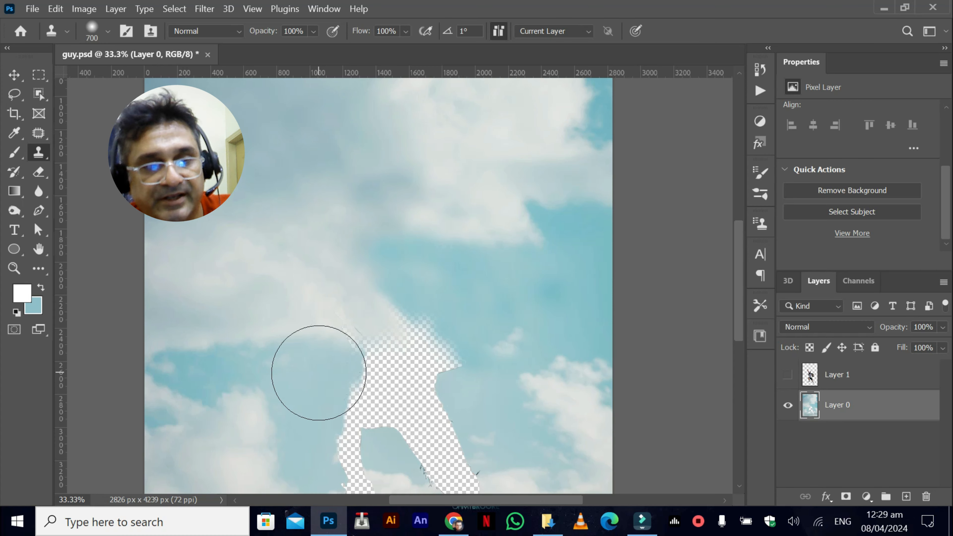
Enlarge the Clone Stamp brush to 800 px and clone sky over the waist and hip area of the hole
{"action": "key", "text": "bracketright"}
{"action": "key", "text": "bracketright"}
{"action": "key", "text": "bracketright"}
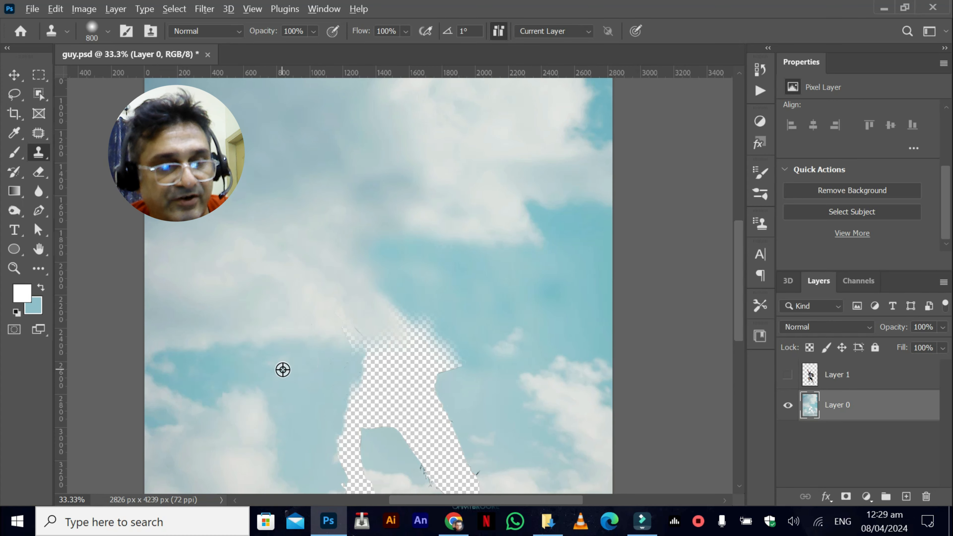
{"action": "left_click", "coordinate": [283, 370], "text": "alt"}
{"action": "mouse_move", "coordinate": [379, 340]}
{"action": "left_mouse_down"}
{"action": "mouse_move", "coordinate": [394, 341]}
{"action": "mouse_move", "coordinate": [368, 330]}
{"action": "left_mouse_up"}
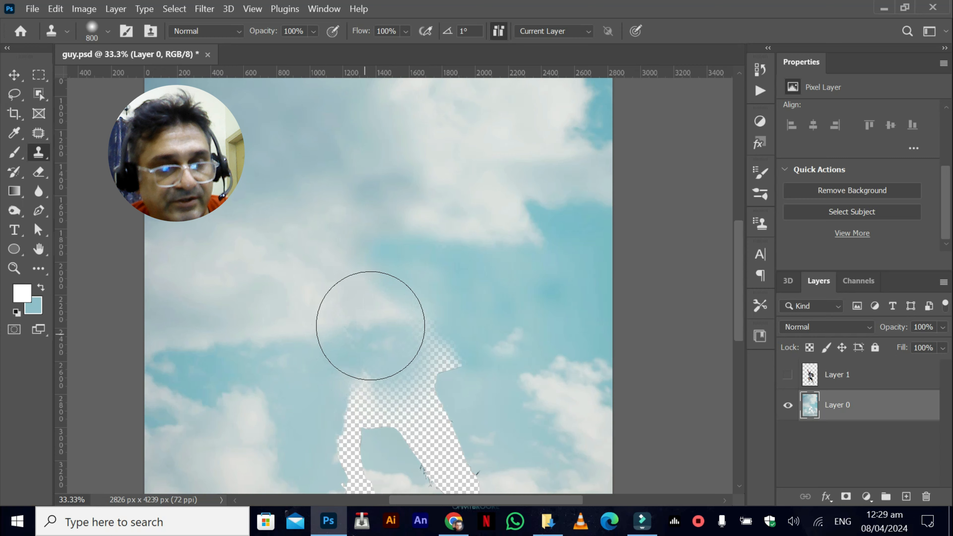
{"action": "left_click", "coordinate": [310, 379], "text": "alt"}
{"action": "mouse_move", "coordinate": [440, 387]}
{"action": "left_mouse_down"}
{"action": "mouse_move", "coordinate": [399, 387]}
{"action": "mouse_move", "coordinate": [370, 405]}
{"action": "mouse_move", "coordinate": [389, 404]}
{"action": "left_mouse_up"}
Clone sky over the bent-leg area of the hole, undoing a poor stroke and resampling cleaner cloud
{"action": "left_click", "coordinate": [509, 312], "text": "alt"}
{"action": "left_click", "coordinate": [503, 316], "text": "alt"}
{"action": "mouse_move", "coordinate": [352, 464]}
{"action": "left_mouse_down"}
{"action": "mouse_move", "coordinate": [431, 467]}
{"action": "mouse_move", "coordinate": [367, 349]}
{"action": "mouse_move", "coordinate": [374, 422]}
{"action": "mouse_move", "coordinate": [351, 451]}
{"action": "mouse_move", "coordinate": [352, 481]}
{"action": "mouse_move", "coordinate": [359, 368]}
{"action": "mouse_move", "coordinate": [330, 375]}
{"action": "mouse_move", "coordinate": [327, 455]}
{"action": "mouse_move", "coordinate": [342, 481]}
{"action": "mouse_move", "coordinate": [359, 487]}
{"action": "mouse_move", "coordinate": [361, 466]}
{"action": "left_mouse_up"}
{"action": "key", "text": "ctrl+z"}
{"action": "left_click", "coordinate": [403, 321], "text": "alt"}
{"action": "left_click", "coordinate": [489, 296], "text": "alt"}
{"action": "left_click", "coordinate": [347, 305], "text": "alt"}
{"action": "left_click_drag", "start_coordinate": [348, 384], "coordinate": [356, 450]}
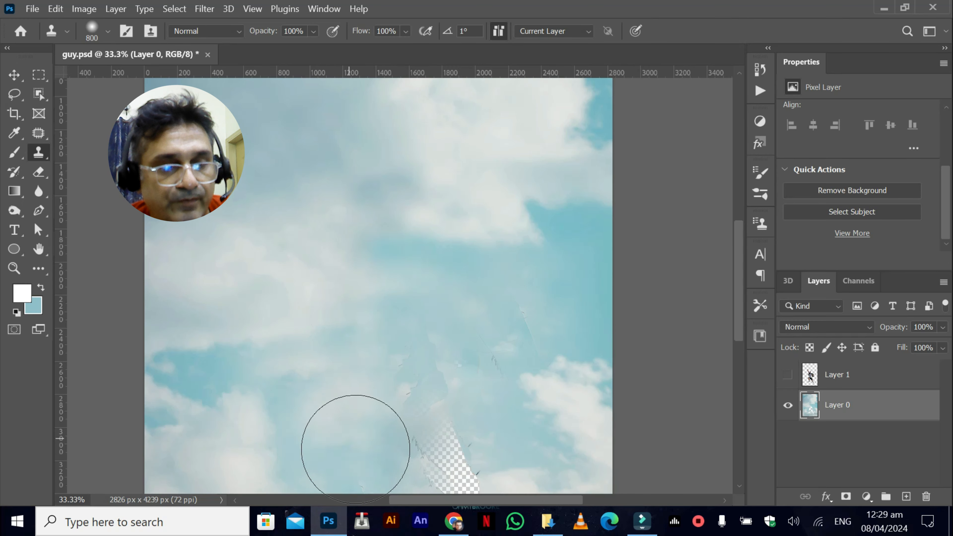
Clone cloud texture over the extended thigh area of the hole and blend the patches above it
{"action": "left_click", "coordinate": [397, 283]}
{"action": "mouse_move", "coordinate": [424, 432]}
{"action": "left_mouse_down"}
{"action": "mouse_move", "coordinate": [455, 479]}
{"action": "mouse_move", "coordinate": [449, 417]}
{"action": "mouse_move", "coordinate": [456, 480]}
{"action": "mouse_move", "coordinate": [426, 450]}
{"action": "mouse_move", "coordinate": [437, 436]}
{"action": "mouse_move", "coordinate": [440, 467]}
{"action": "mouse_move", "coordinate": [427, 451]}
{"action": "left_mouse_up"}
{"action": "left_click", "coordinate": [415, 333], "text": "alt"}
{"action": "left_click", "coordinate": [352, 312], "text": "alt"}
{"action": "left_click", "coordinate": [347, 388], "text": "alt"}
{"action": "left_click_drag", "start_coordinate": [435, 356], "coordinate": [439, 359]}
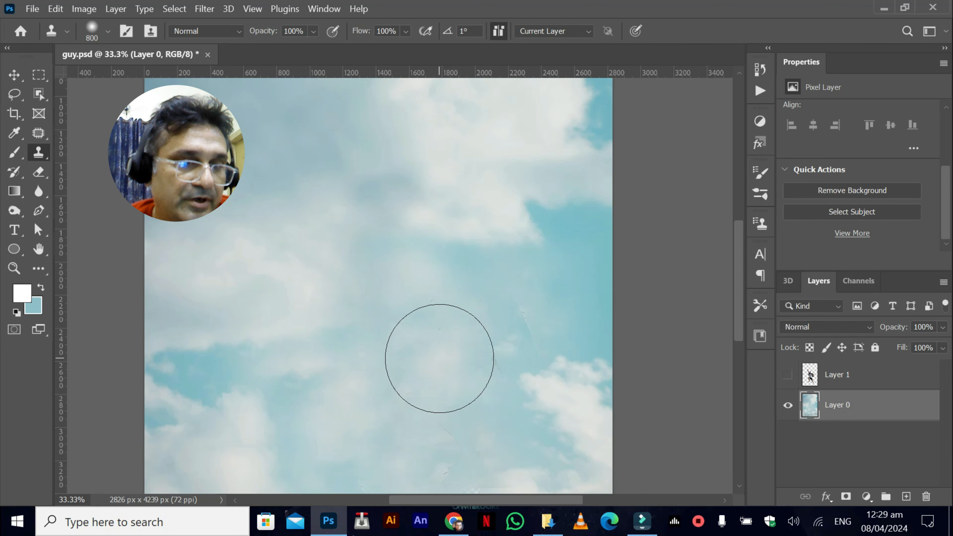
{"action": "left_click", "coordinate": [362, 354], "text": "alt"}
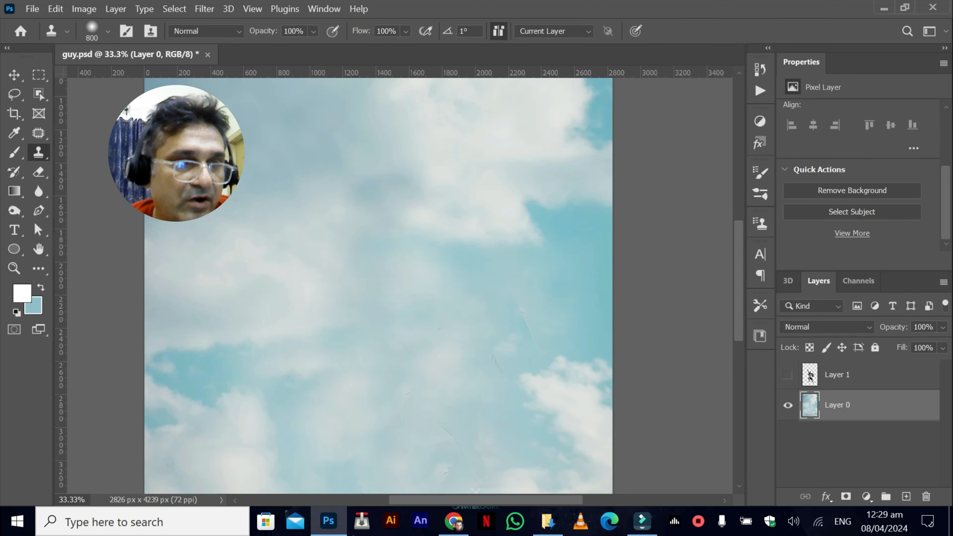
Show Layer 1 to check the man against the repaired sky, and hide it again
{"action": "left_click", "coordinate": [22, 75]}
{"action": "left_click", "coordinate": [788, 375]}
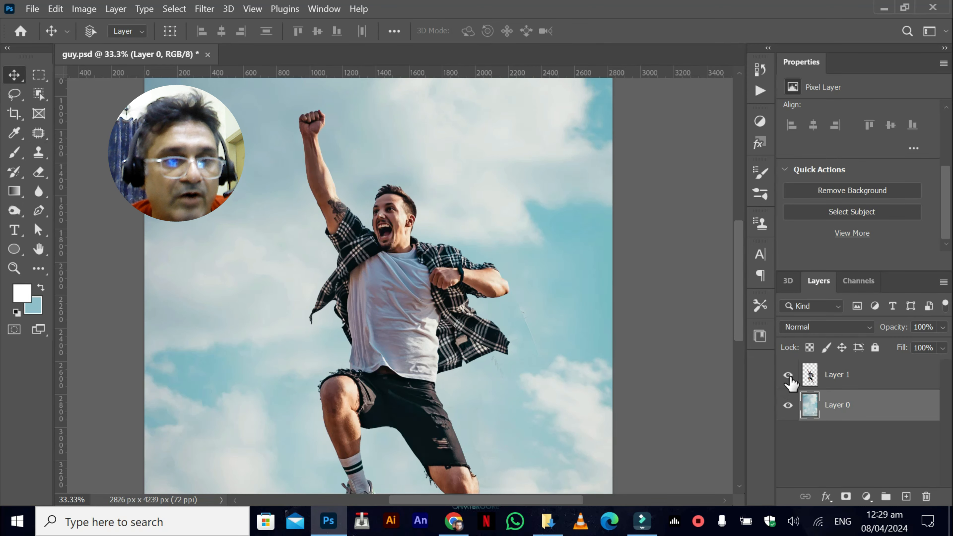
{"action": "scroll", "coordinate": [539, 271], "scroll_direction": "up", "scroll_amount": 1}
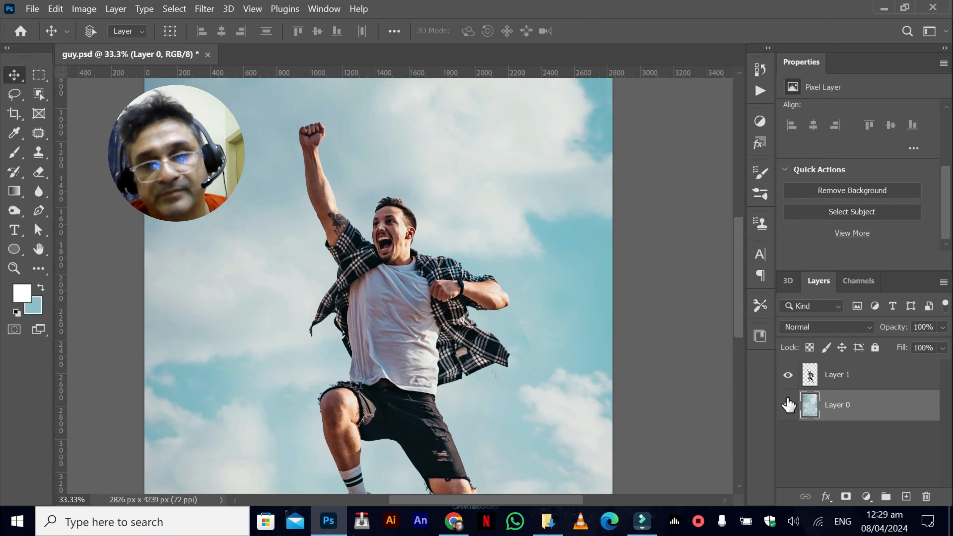
{"action": "left_click", "coordinate": [788, 377]}
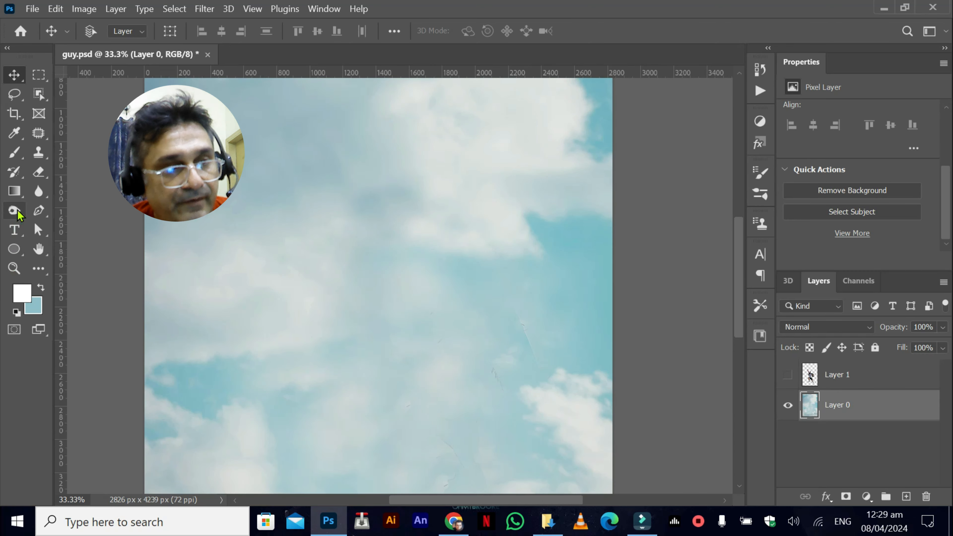
Clone sky over the leftover shirt-edge marks in the blue area to the right of the filled torso
{"action": "left_click", "coordinate": [38, 152]}
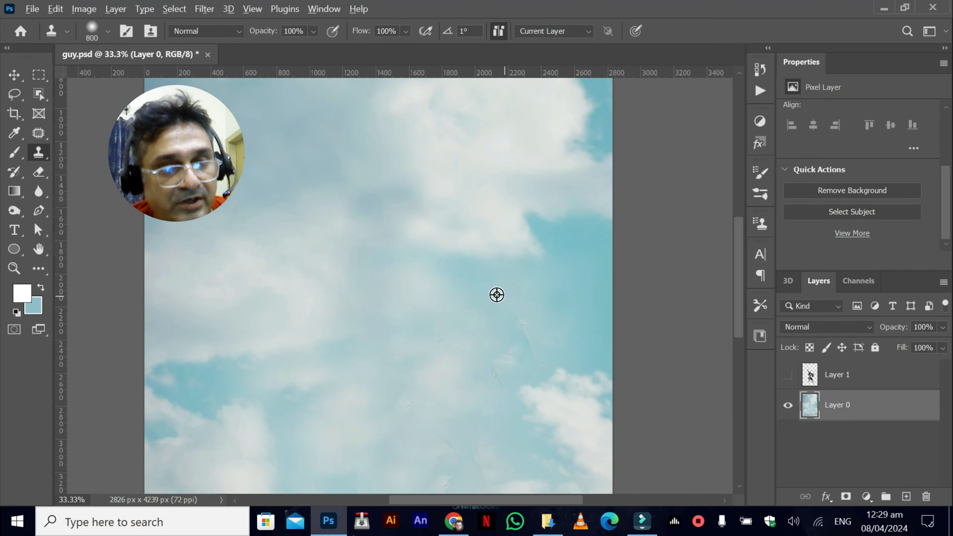
{"action": "left_click", "coordinate": [466, 275], "text": "alt"}
{"action": "left_click_drag", "start_coordinate": [542, 326], "coordinate": [509, 341]}
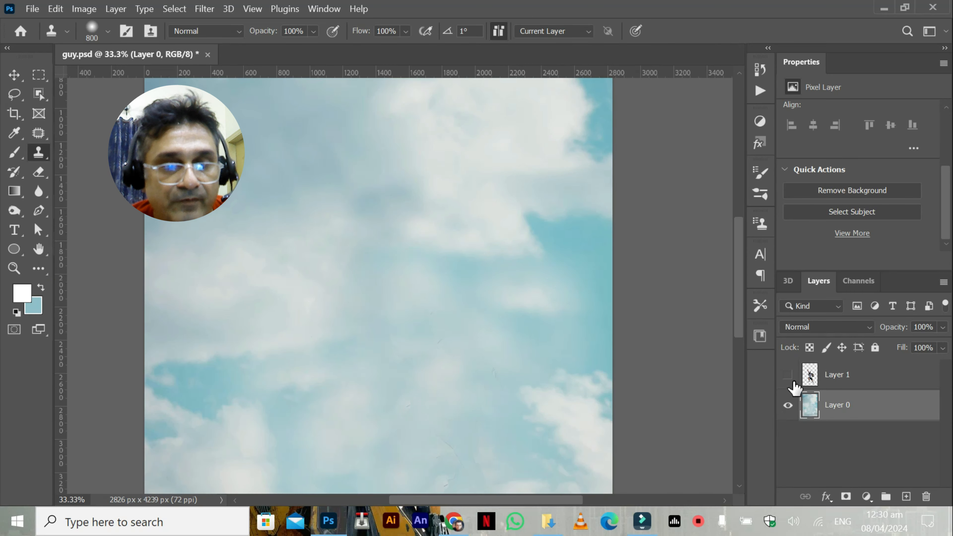
Show Layer 1 and move the man up and slightly left over the repaired sky
{"action": "left_click", "coordinate": [788, 375]}
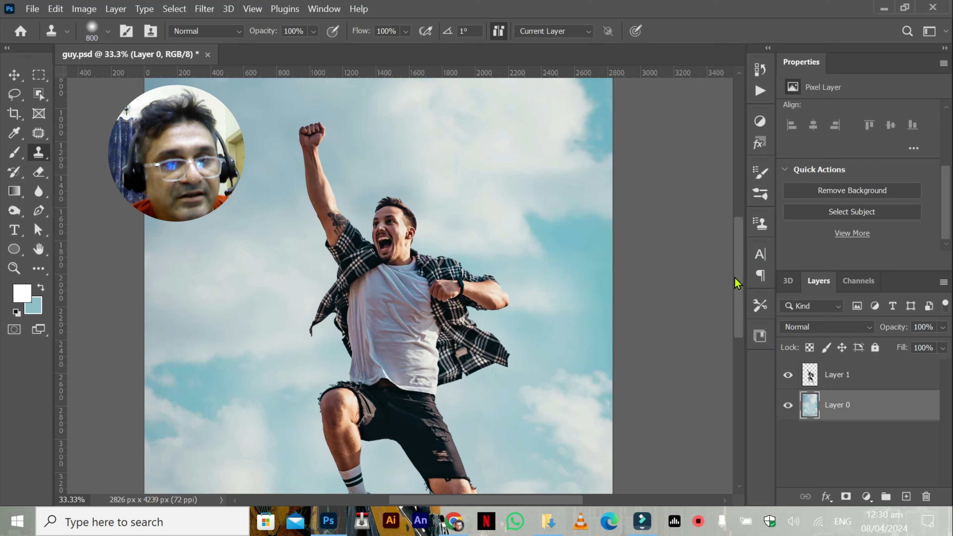
{"action": "mouse_move", "coordinate": [735, 279]}
{"action": "left_mouse_down"}
{"action": "mouse_move", "coordinate": [737, 343]}
{"action": "mouse_move", "coordinate": [714, 252]}
{"action": "mouse_move", "coordinate": [714, 264]}
{"action": "left_mouse_up"}
{"action": "key", "text": "v"}
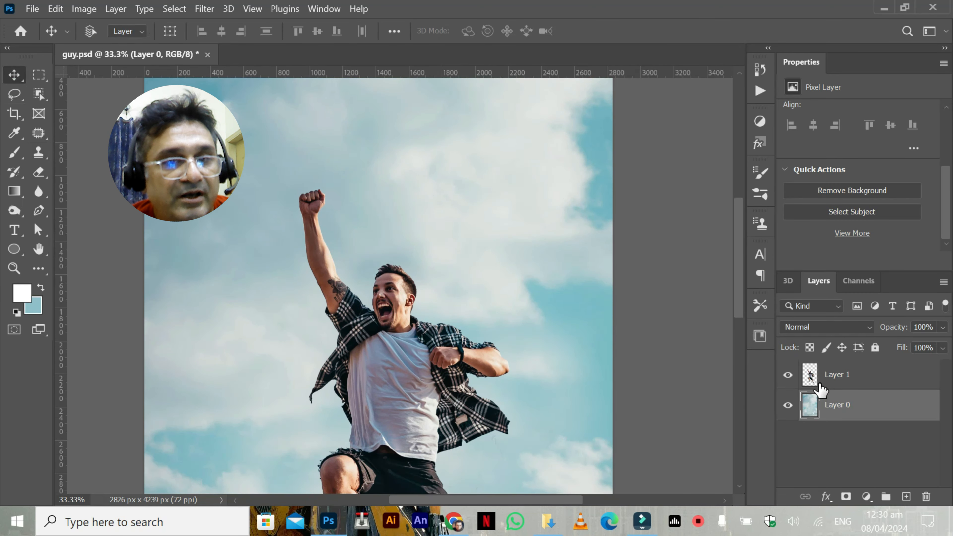
{"action": "left_click", "coordinate": [819, 383]}
{"action": "left_click_drag", "start_coordinate": [464, 389], "coordinate": [448, 319]}
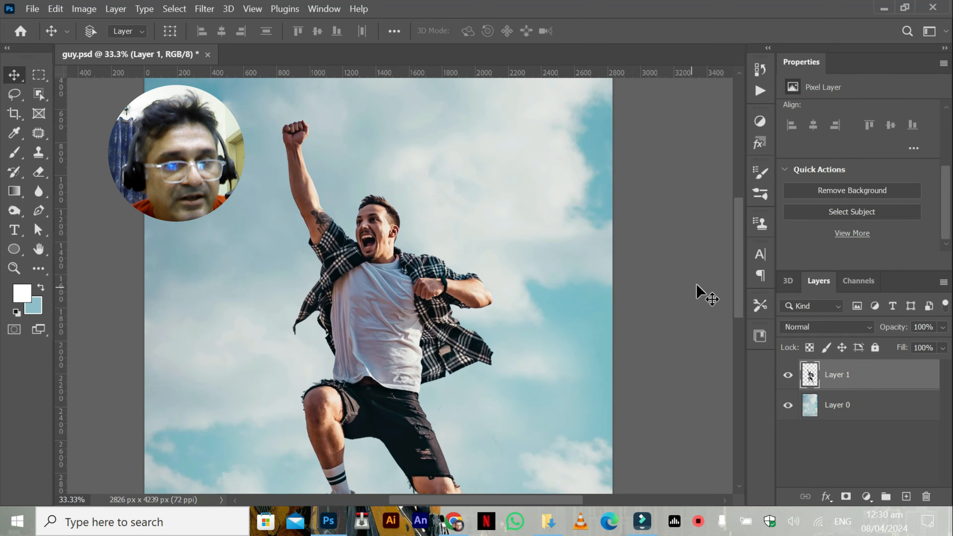
{"action": "left_click_drag", "start_coordinate": [732, 262], "coordinate": [725, 310]}
{"action": "left_click_drag", "start_coordinate": [347, 223], "coordinate": [329, 231]}
Hide Layer 1 and clone sky over the two remaining shoe holes in Layer 0 with the Clone Stamp tool
{"action": "left_click", "coordinate": [795, 400]}
{"action": "left_click", "coordinate": [786, 376]}
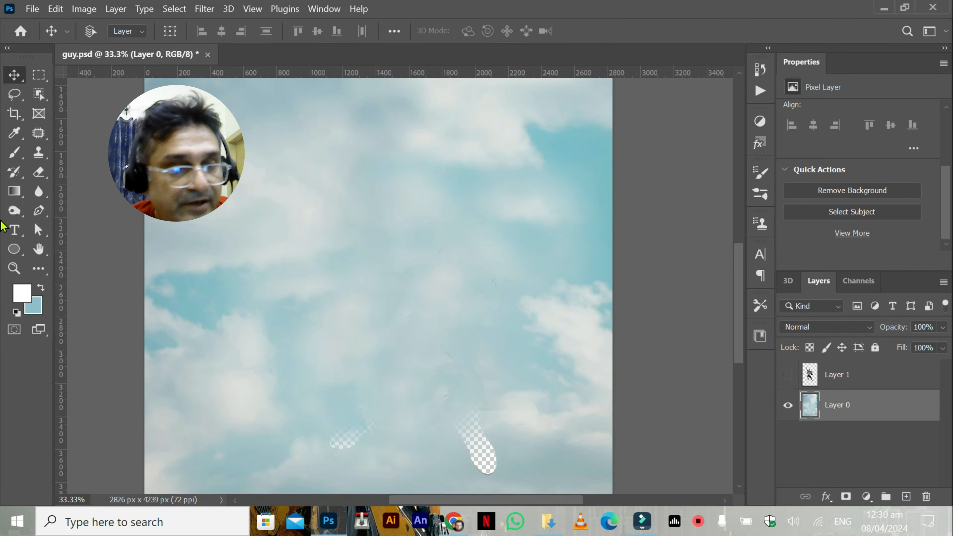
{"action": "left_click", "coordinate": [38, 152]}
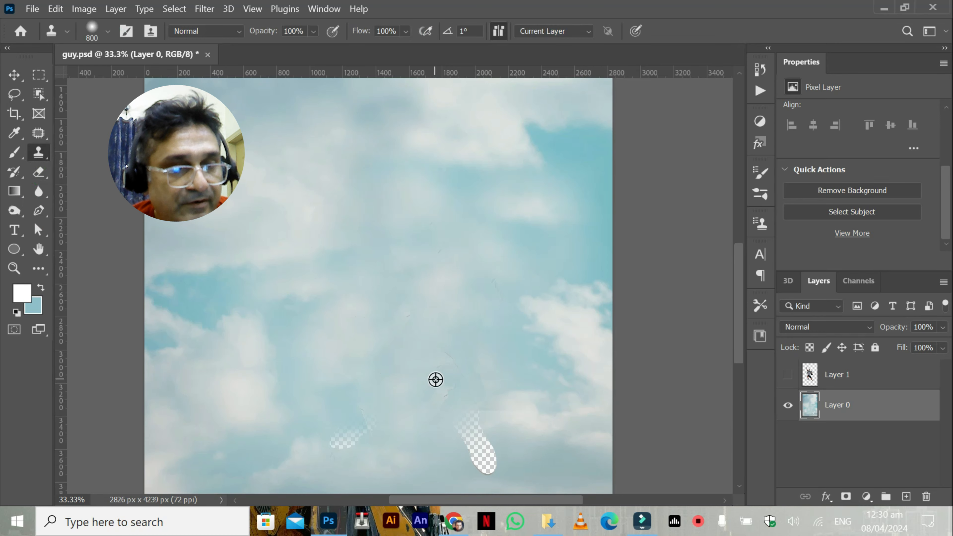
{"action": "left_click", "coordinate": [487, 442]}
{"action": "left_click", "coordinate": [452, 385], "text": "alt"}
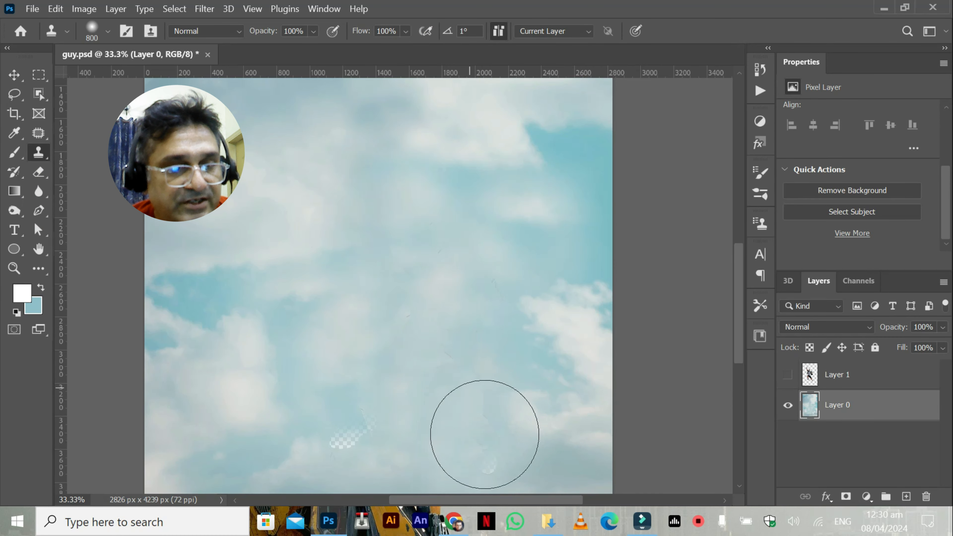
{"action": "left_click", "coordinate": [485, 435]}
{"action": "left_click", "coordinate": [339, 330], "text": "alt"}
{"action": "left_click", "coordinate": [347, 442]}
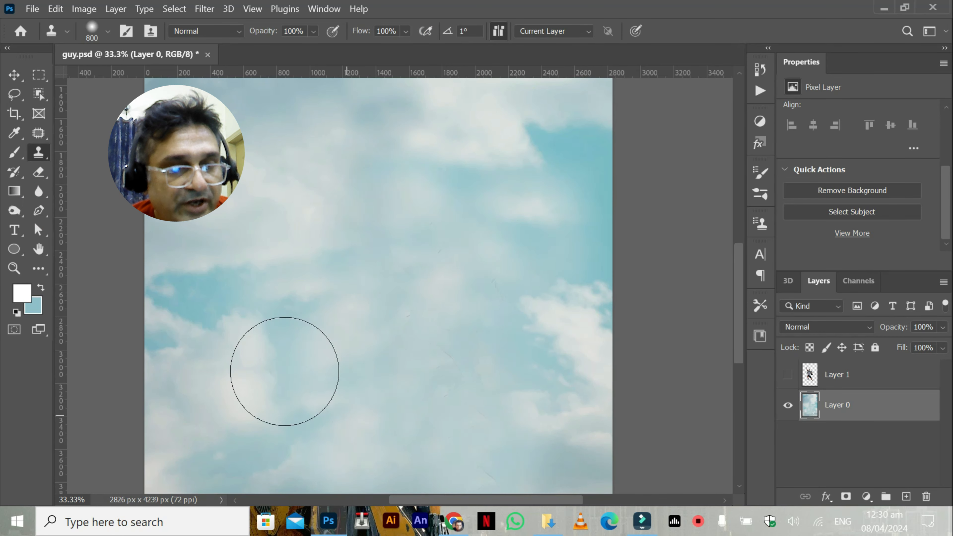
Show Layer 1 and nudge the Layer 0 sky slightly up and left, to about X -6 px, Y -6 px
{"action": "left_click", "coordinate": [788, 375]}
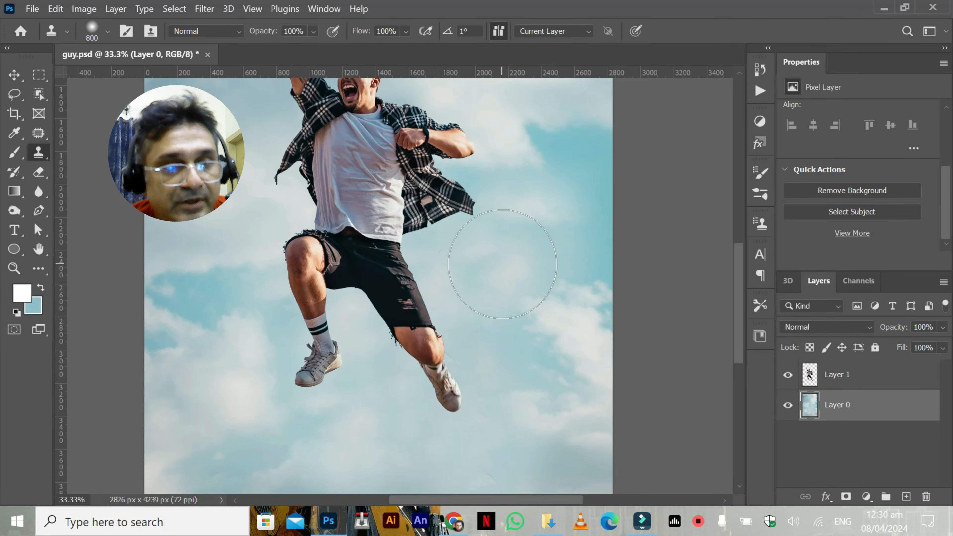
{"action": "scroll", "coordinate": [734, 287], "scroll_direction": "up", "scroll_amount": 5}
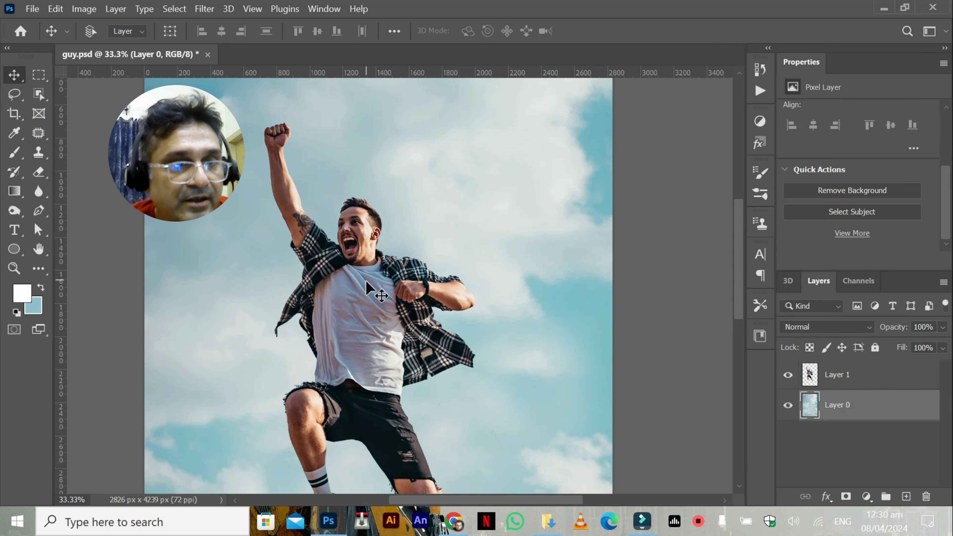
{"action": "key", "text": "v"}
{"action": "mouse_move", "coordinate": [366, 282]}
{"action": "left_mouse_down"}
{"action": "mouse_move", "coordinate": [370, 292]}
{"action": "mouse_move", "coordinate": [361, 276]}
{"action": "left_mouse_up"}
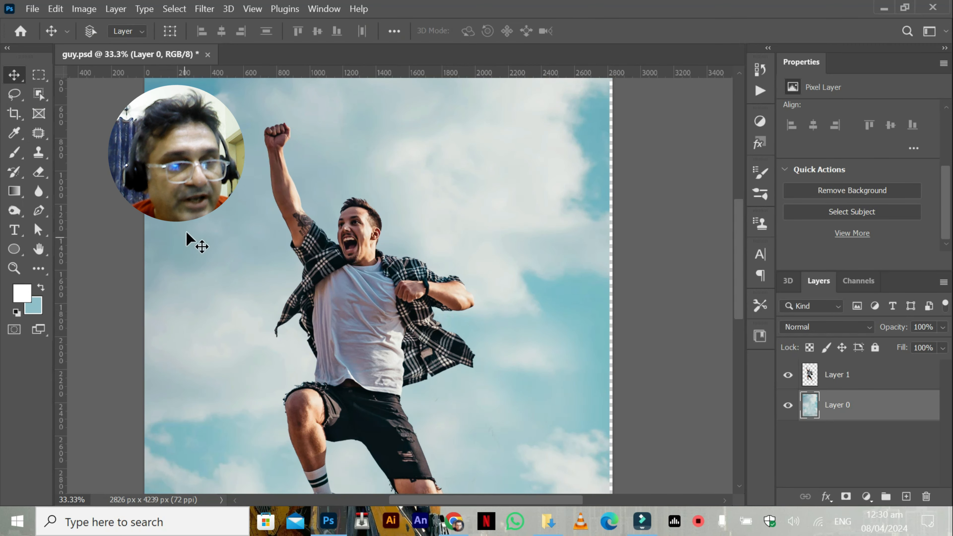
{"action": "left_click_drag", "start_coordinate": [358, 174], "coordinate": [362, 182]}
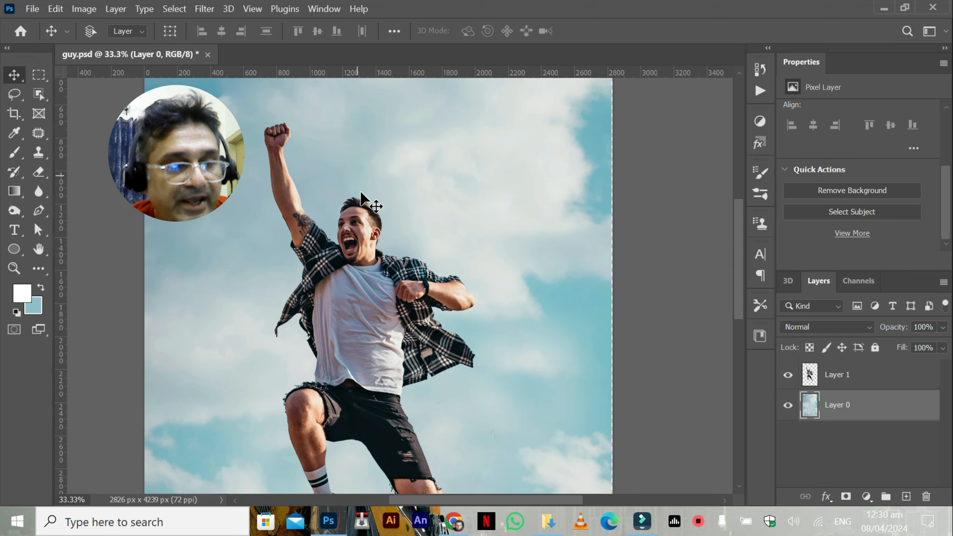
{"action": "left_click", "coordinate": [547, 521]}
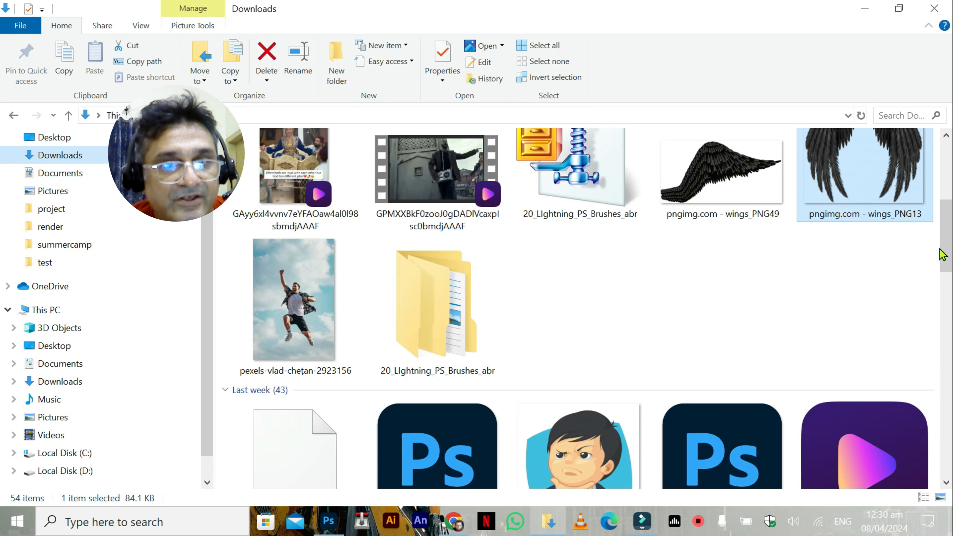
{"action": "scroll", "coordinate": [866, 221], "scroll_direction": "up", "scroll_amount": 1}
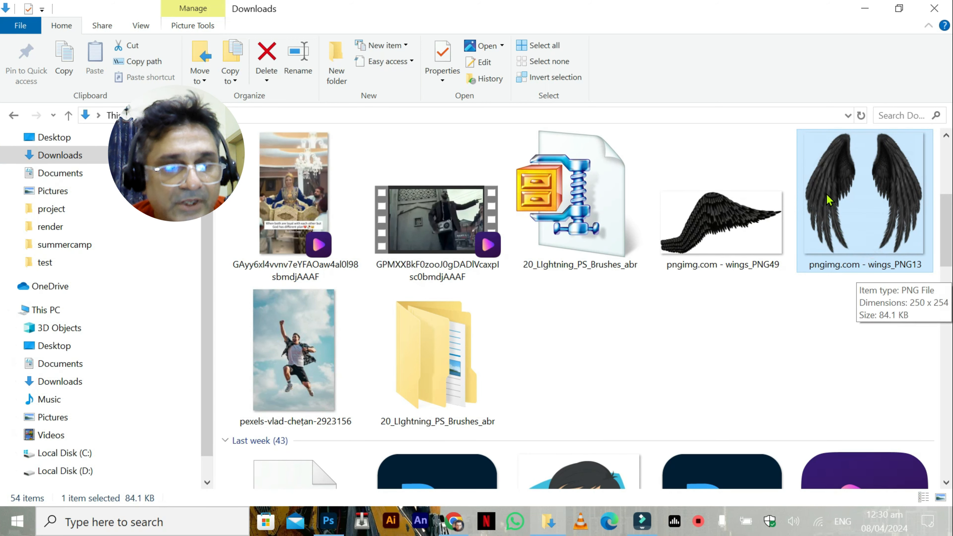
{"action": "left_click_drag", "start_coordinate": [863, 211], "coordinate": [300, 69]}
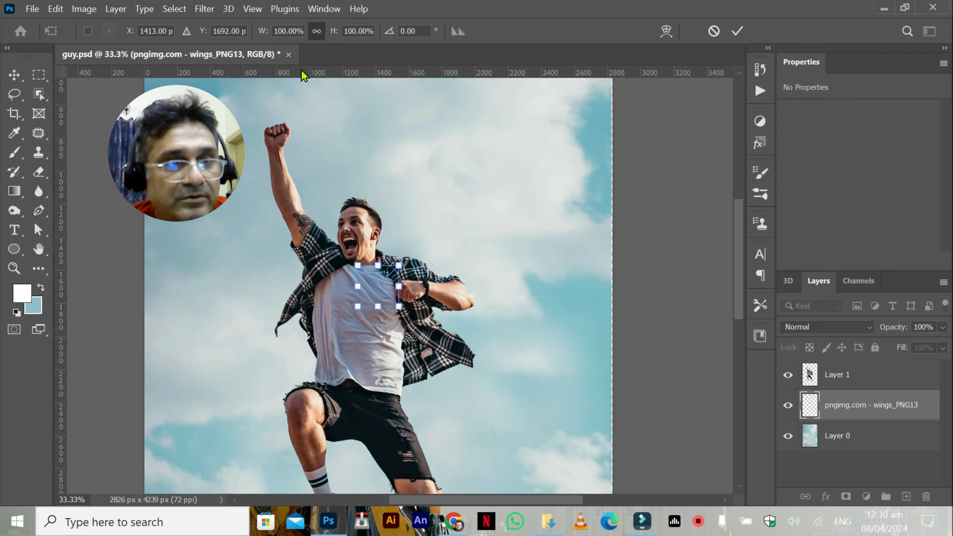
{"action": "key", "text": "Return"}
{"action": "key", "text": "Delete"}
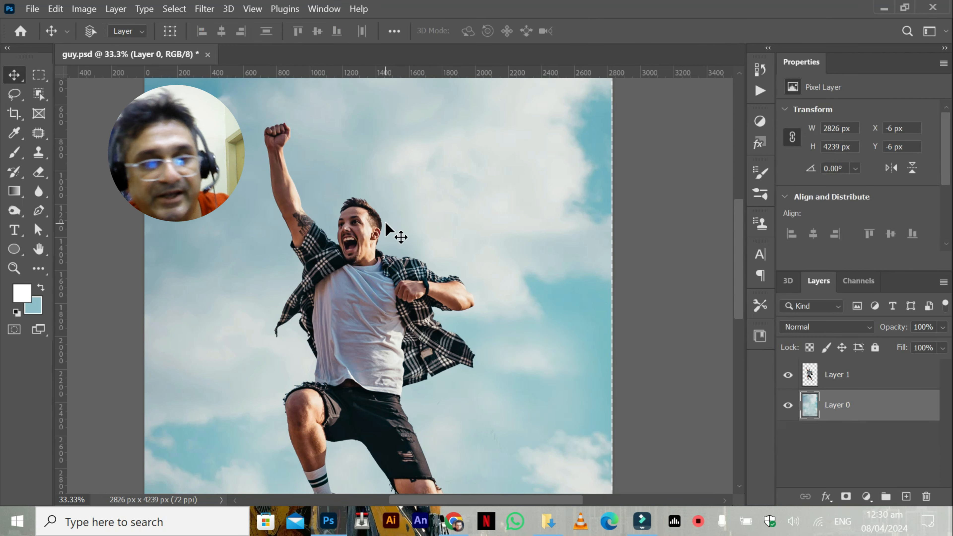
Open pngimg.com - wings_PNG13 from Downloads as its own document and transfer its wings by cutting and pasting into guy.psd above Layer 0
{"action": "left_click", "coordinate": [539, 521]}
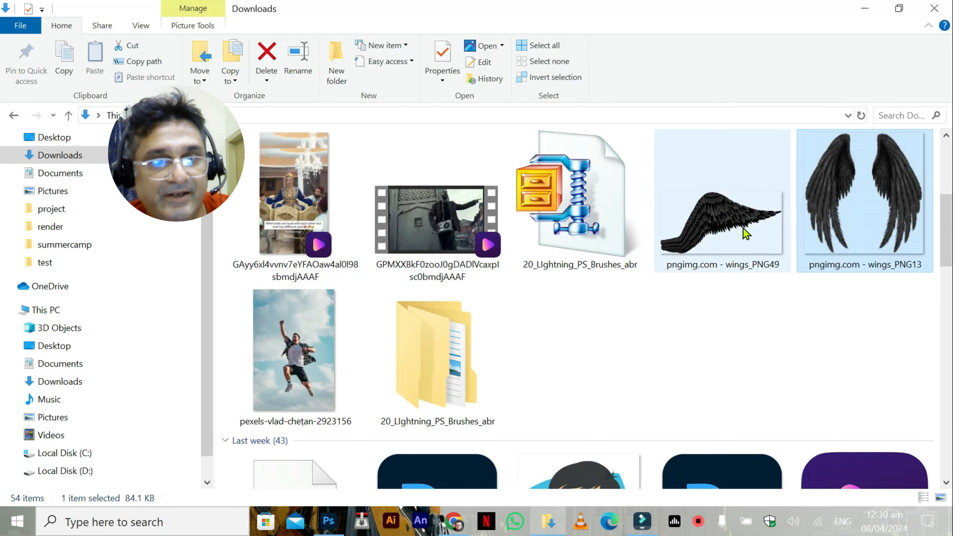
{"action": "left_click_drag", "start_coordinate": [863, 196], "coordinate": [341, 55]}
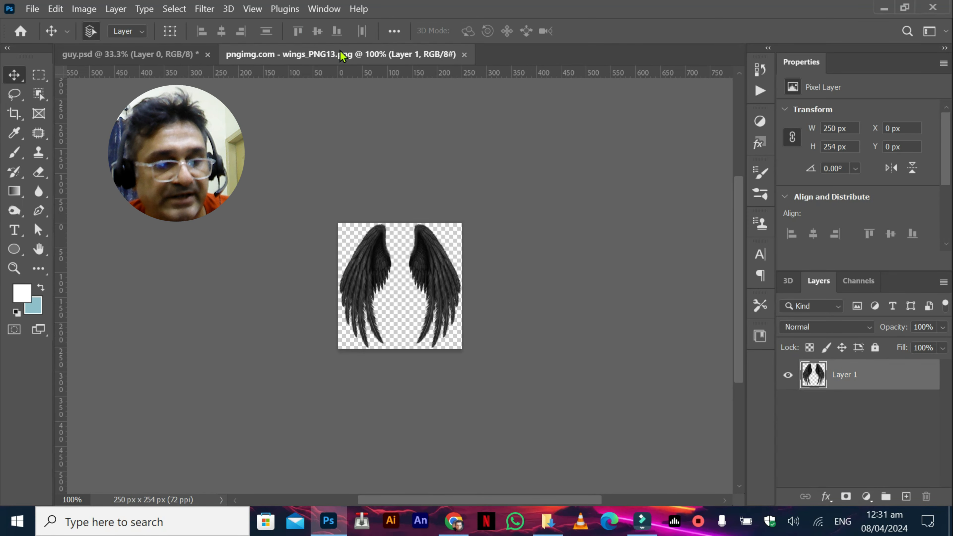
{"action": "key", "text": "ctrl+a"}
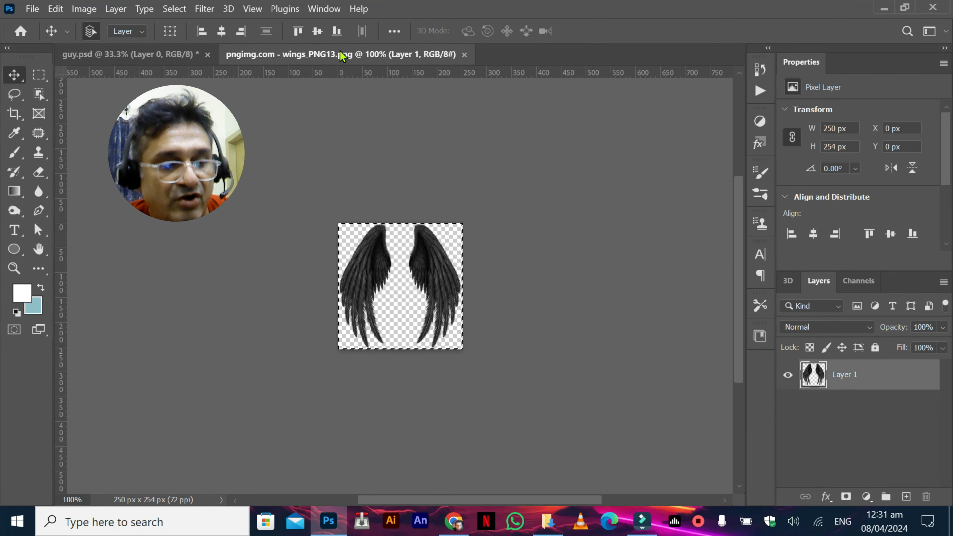
{"action": "key", "text": "ctrl+x"}
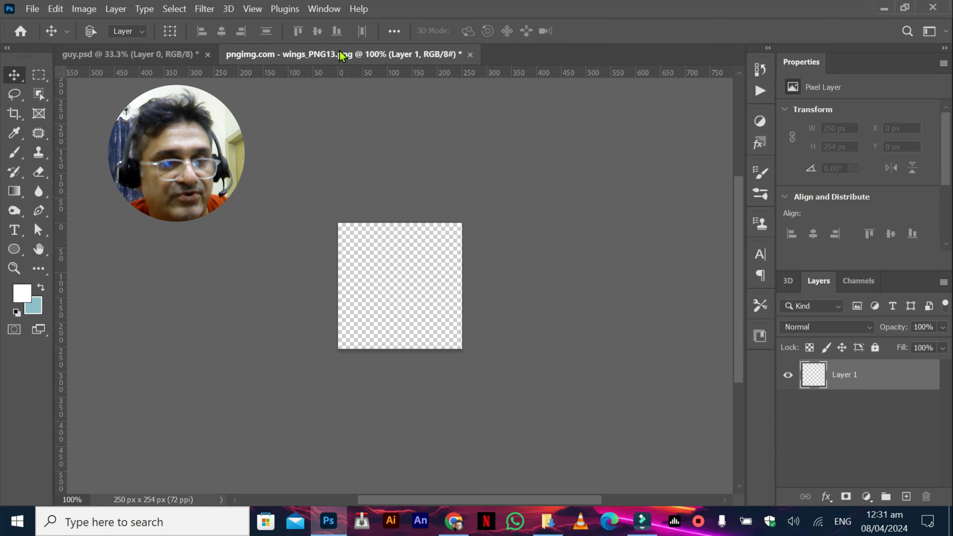
{"action": "left_click", "coordinate": [182, 53]}
{"action": "key", "text": "ctrl+v"}
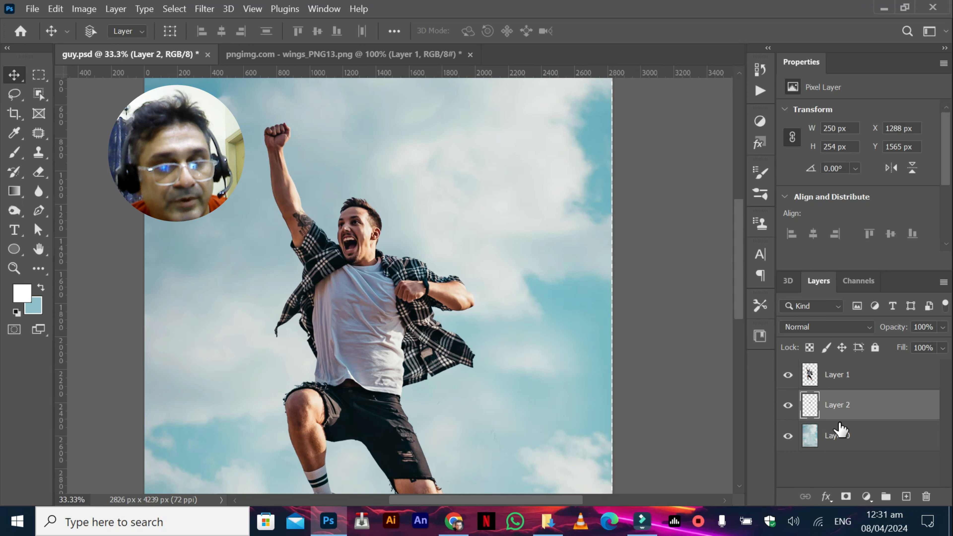
Enlarge the pasted wings proportionally to about 626% and position them behind the man's shoulders and torso
{"action": "left_click_drag", "start_coordinate": [471, 237], "coordinate": [331, 177]}
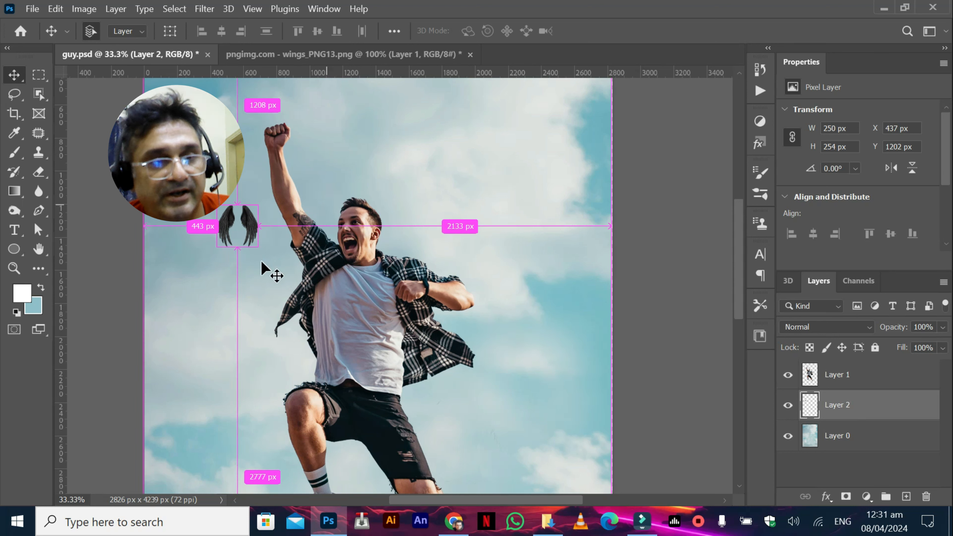
{"action": "key", "text": "ctrl+t"}
{"action": "left_click_drag", "start_coordinate": [258, 247], "coordinate": [513, 437]}
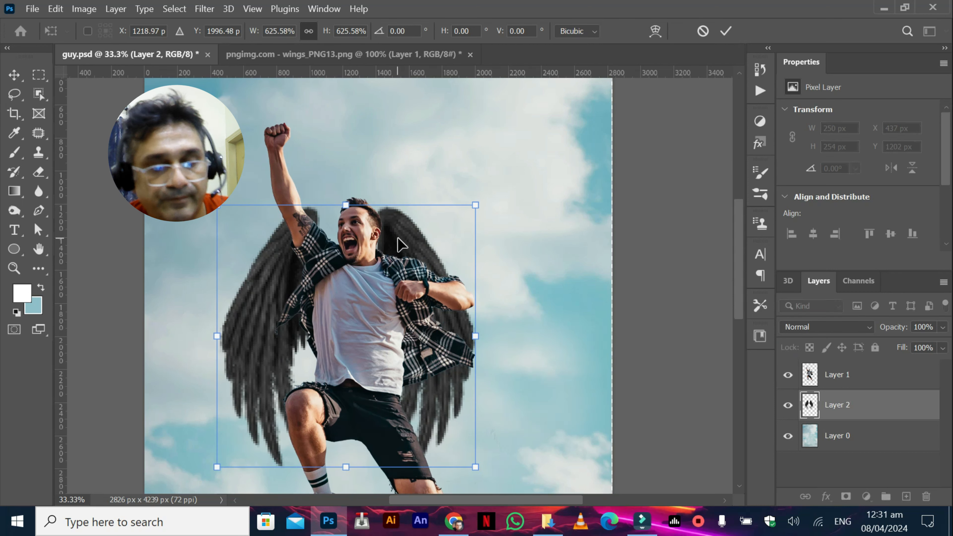
{"action": "key", "text": "Return"}
{"action": "left_click_drag", "start_coordinate": [397, 237], "coordinate": [413, 251]}
Rotate the wings about -3.76° and scale them up to about 107% to match the man's tilted pose
{"action": "scroll", "coordinate": [491, 263], "scroll_direction": "down", "scroll_amount": 1}
{"action": "scroll", "coordinate": [491, 263], "scroll_direction": "down", "scroll_amount": 2}
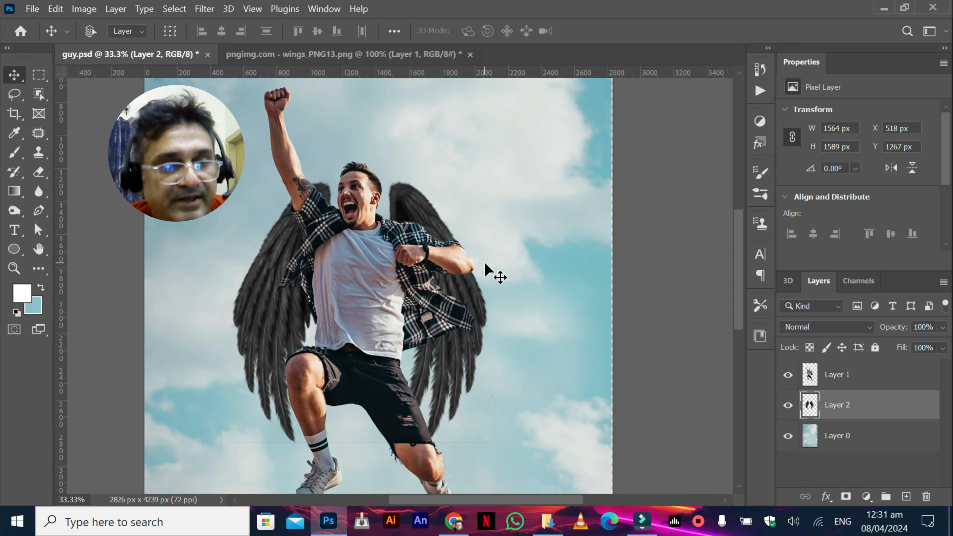
{"action": "key", "text": "ctrl"}
{"action": "key", "text": "ctrl+t"}
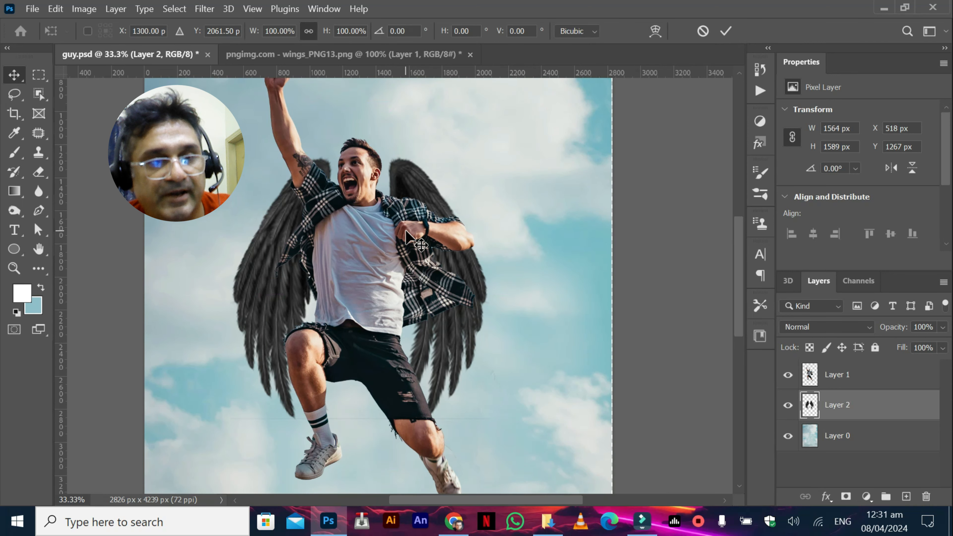
{"action": "left_click_drag", "start_coordinate": [513, 143], "coordinate": [501, 131]}
{"action": "left_click_drag", "start_coordinate": [413, 174], "coordinate": [413, 175]}
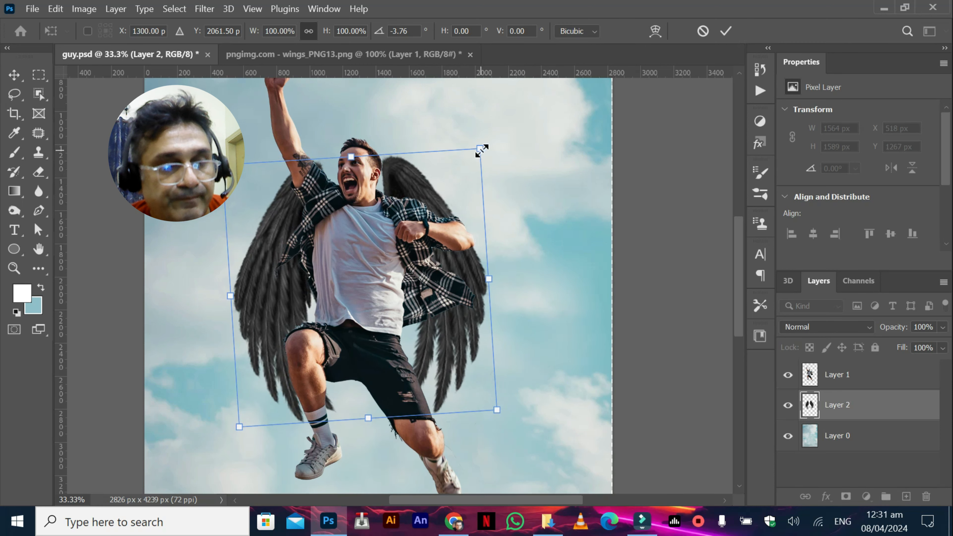
{"action": "left_click_drag", "start_coordinate": [481, 151], "coordinate": [497, 131]}
{"action": "left_click_drag", "start_coordinate": [437, 180], "coordinate": [429, 184]}
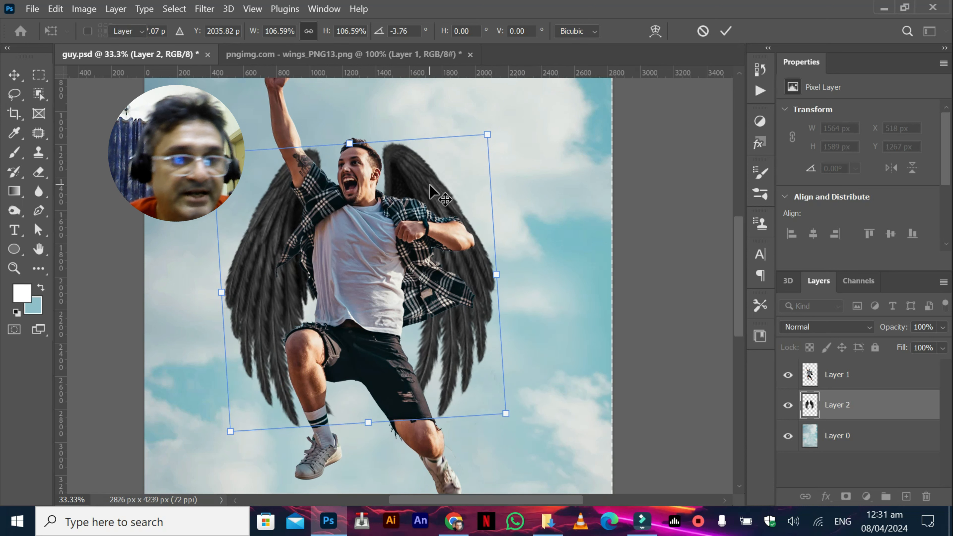
{"action": "key", "text": "Return"}
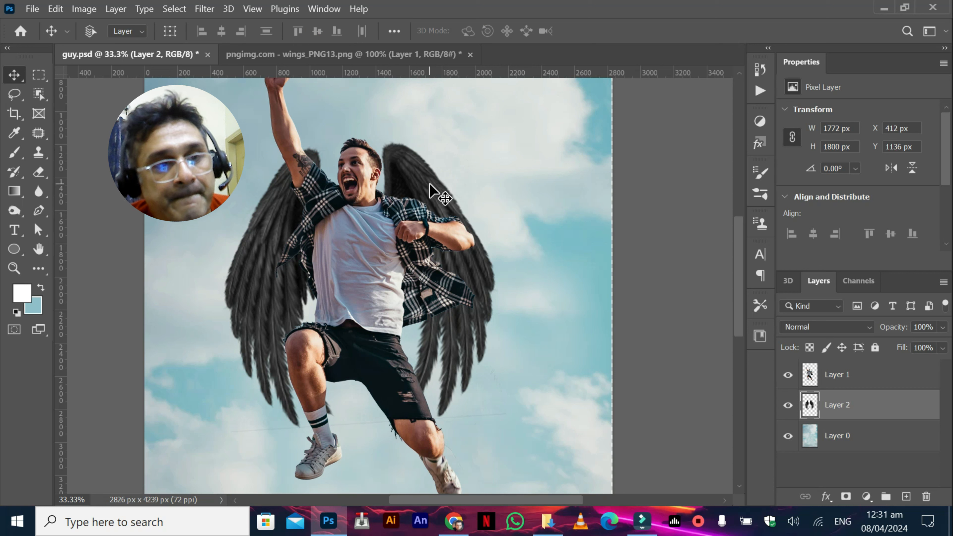
Darken the wings on Layer 2 with the Burn tool at brush size 200, Midtones range and 50% exposure
{"action": "left_click", "coordinate": [39, 193]}
{"action": "right_click", "coordinate": [40, 196]}
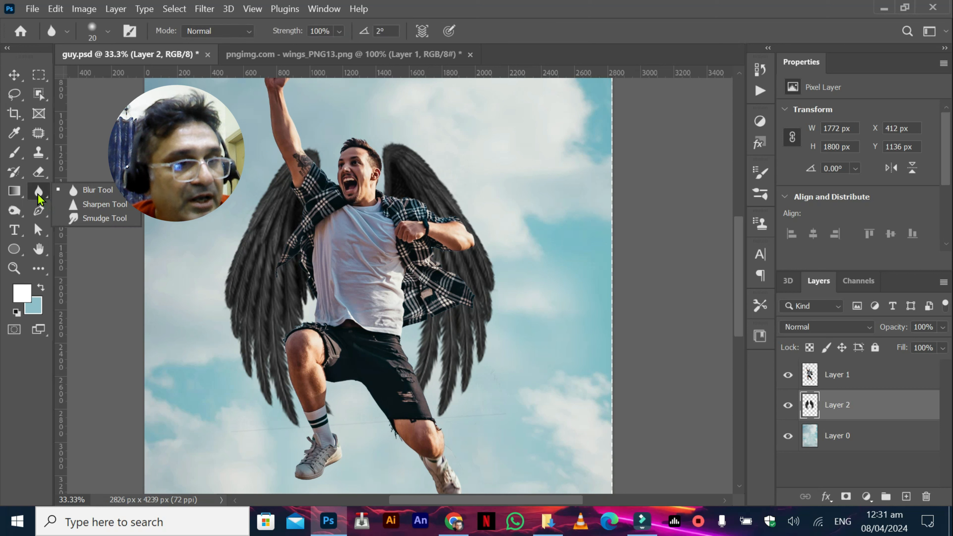
{"action": "left_click", "coordinate": [38, 194]}
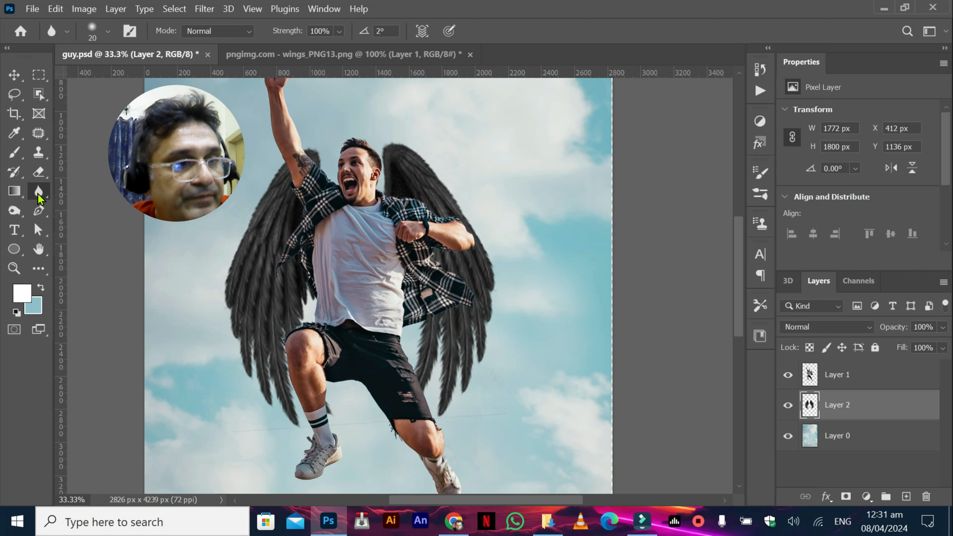
{"action": "left_click", "coordinate": [15, 212]}
{"action": "right_click", "coordinate": [15, 212]}
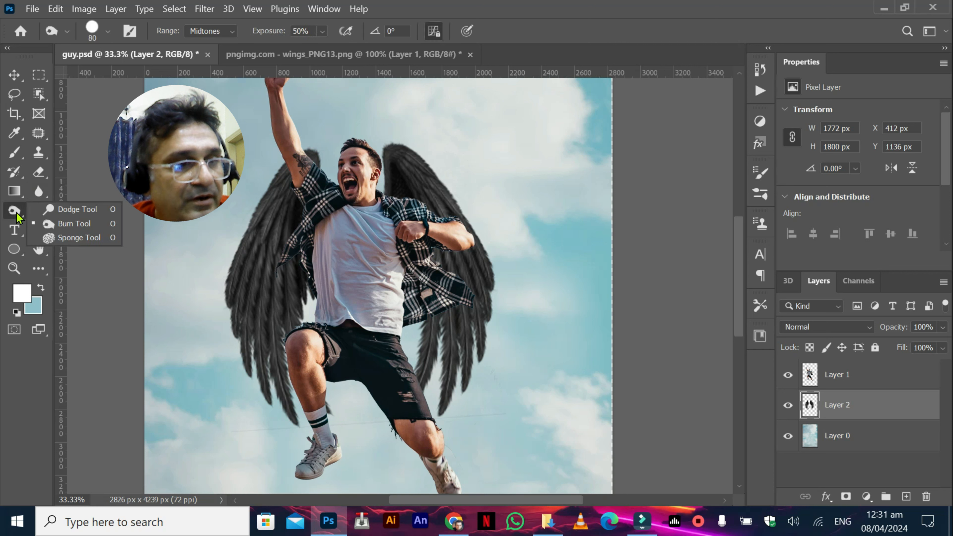
{"action": "left_click", "coordinate": [74, 224]}
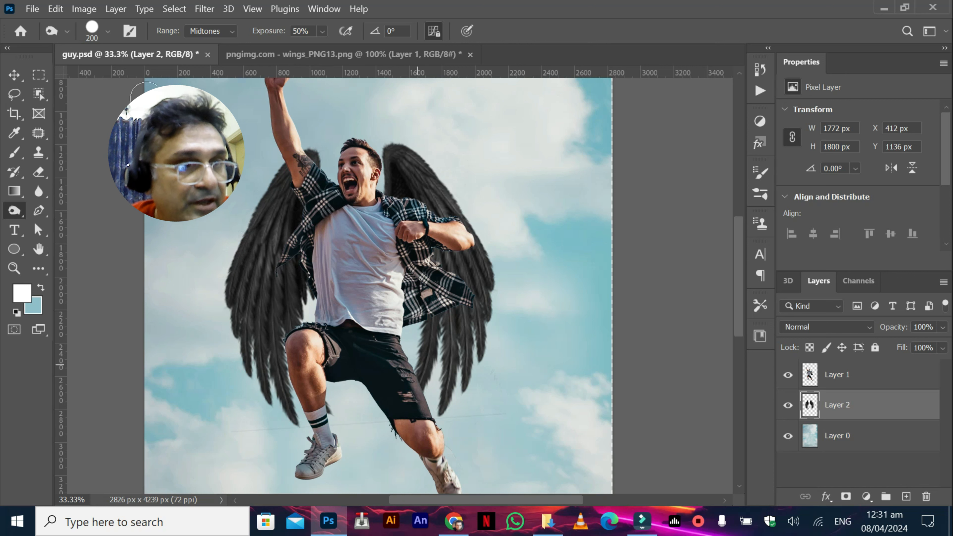
{"action": "left_click", "coordinate": [223, 31]}
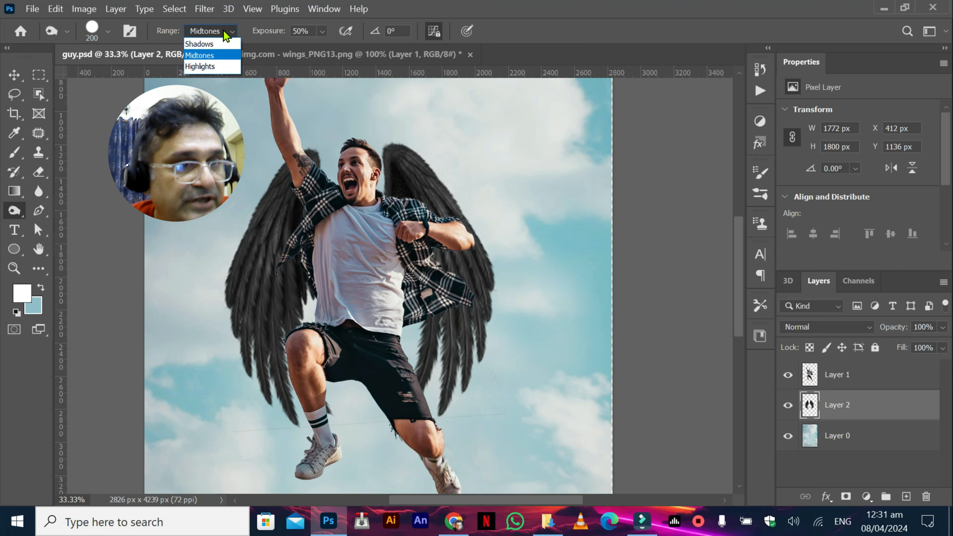
{"action": "left_click", "coordinate": [223, 31]}
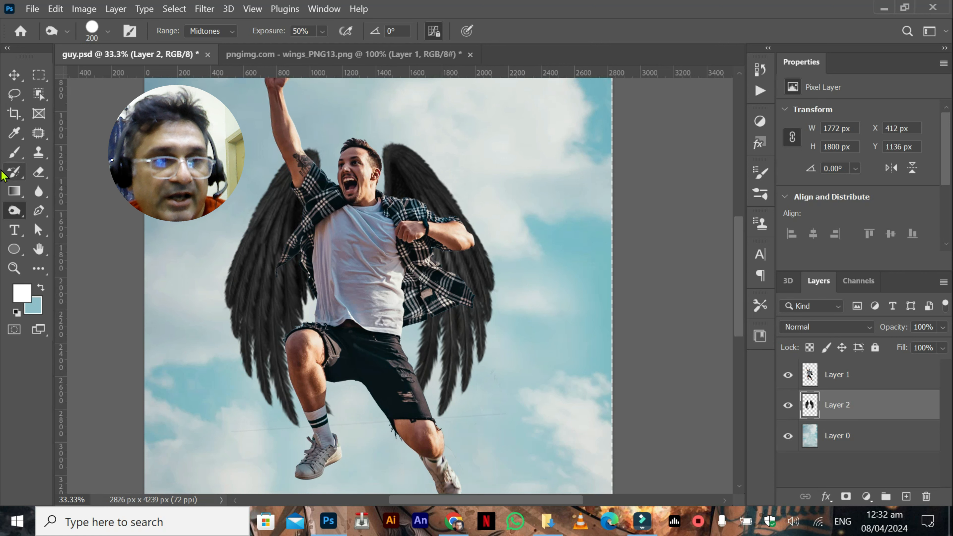
Link Layer 1 and Layer 2 and move the winged man slightly up and left, to about X 343 px, Y 643 px
{"action": "left_click", "coordinate": [14, 74]}
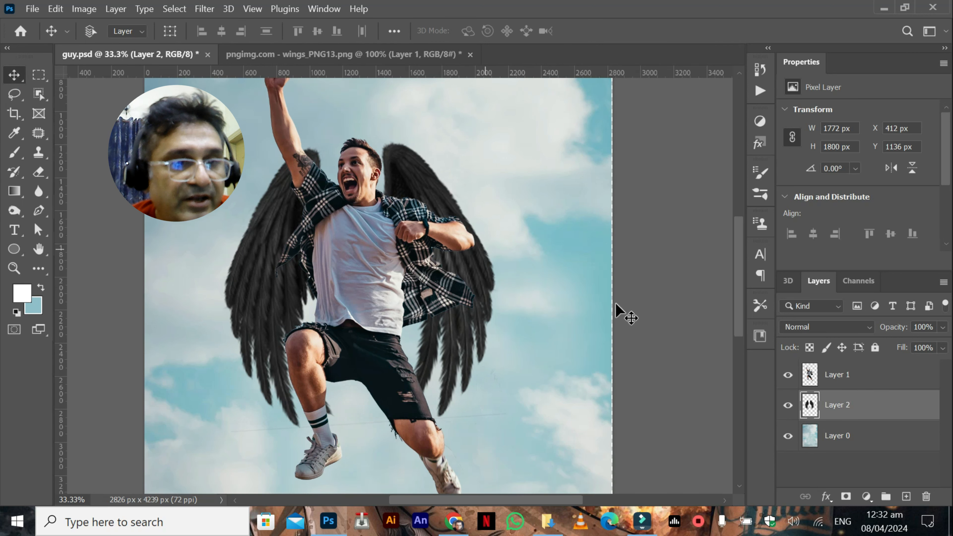
{"action": "scroll", "coordinate": [745, 322], "scroll_direction": "up", "scroll_amount": 4}
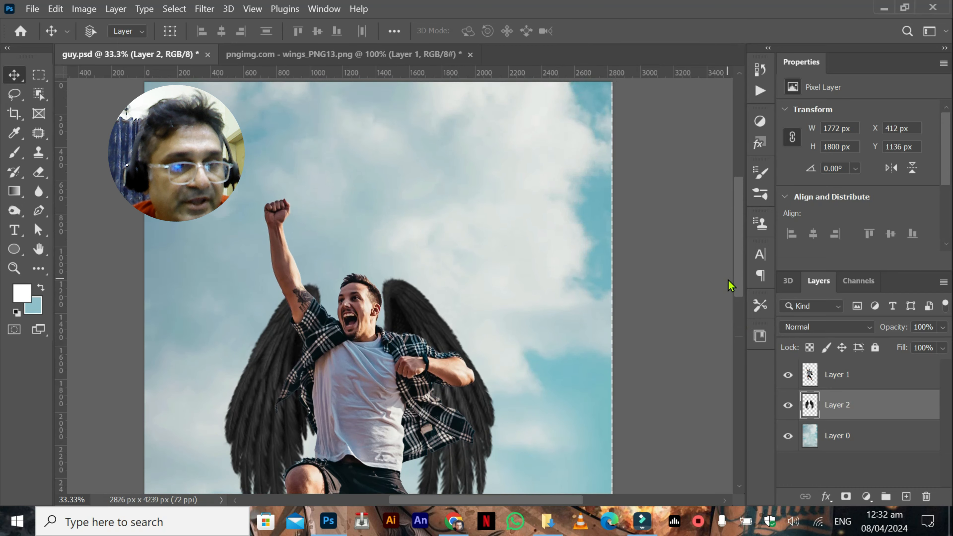
{"action": "scroll", "coordinate": [736, 319], "scroll_direction": "down", "scroll_amount": 3}
{"action": "scroll", "coordinate": [732, 318], "scroll_direction": "down", "scroll_amount": 2}
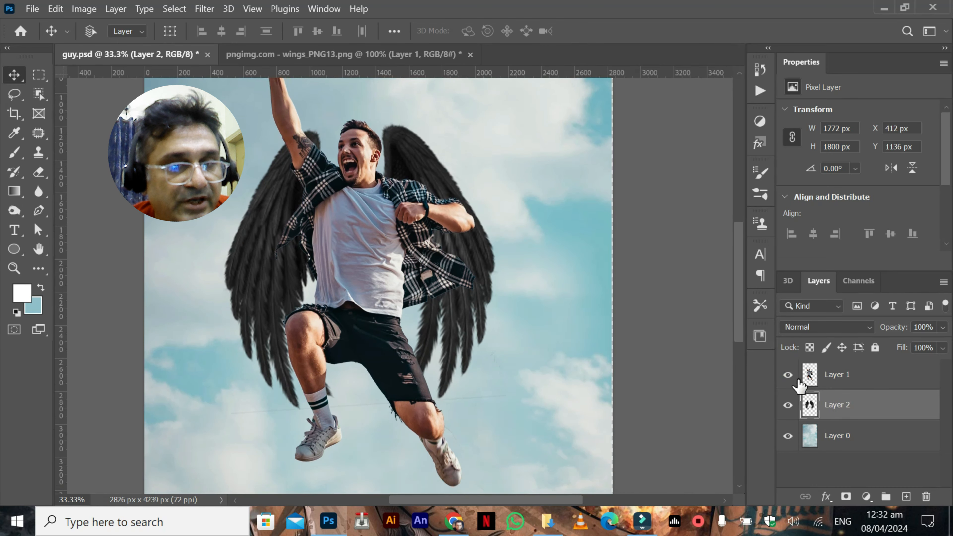
{"action": "left_click", "coordinate": [820, 380], "text": "shift"}
{"action": "right_click", "coordinate": [836, 385]}
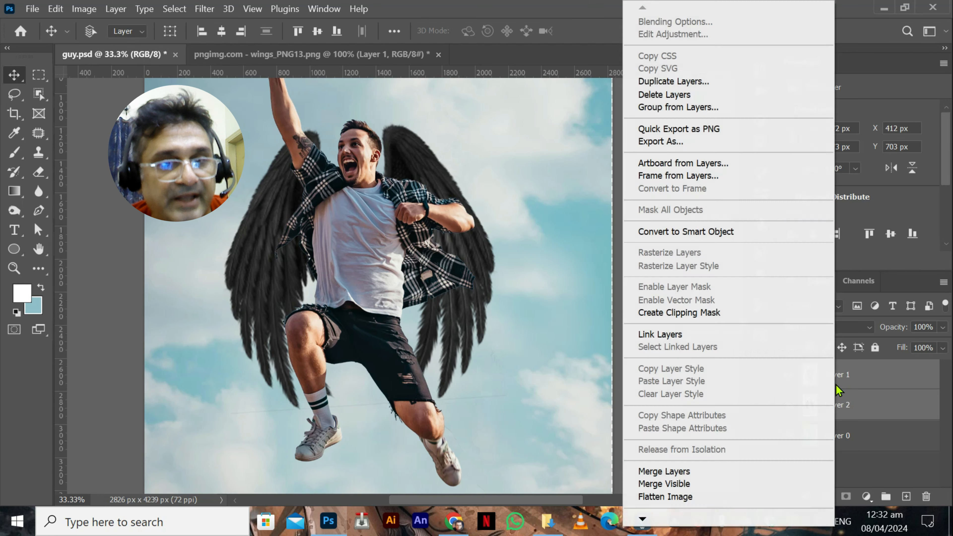
{"action": "left_click", "coordinate": [660, 334]}
{"action": "left_click_drag", "start_coordinate": [345, 310], "coordinate": [362, 285]}
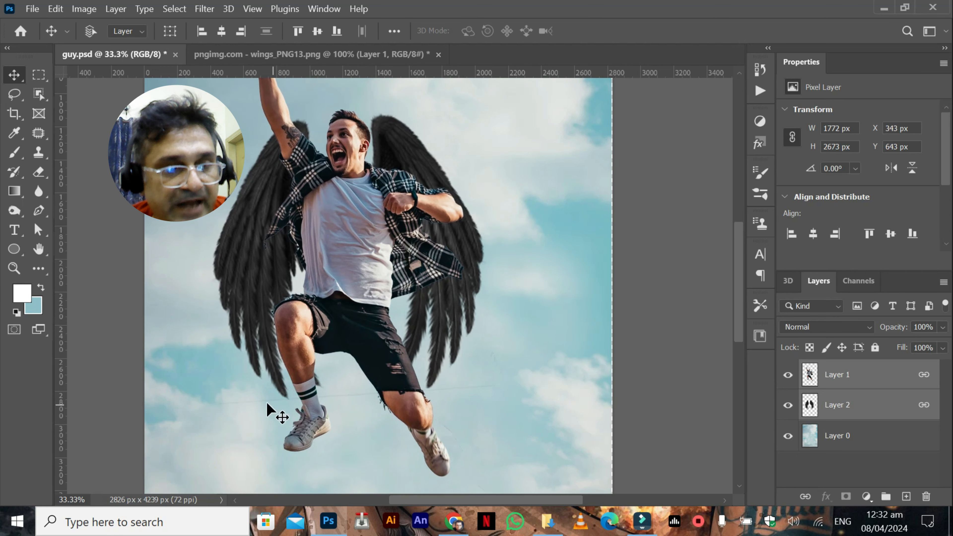
Erase the faint leftover line below the wings on Layer 2 with the Eraser at size 200, undoing the stroke that clips the wing tip
{"action": "left_click", "coordinate": [823, 413]}
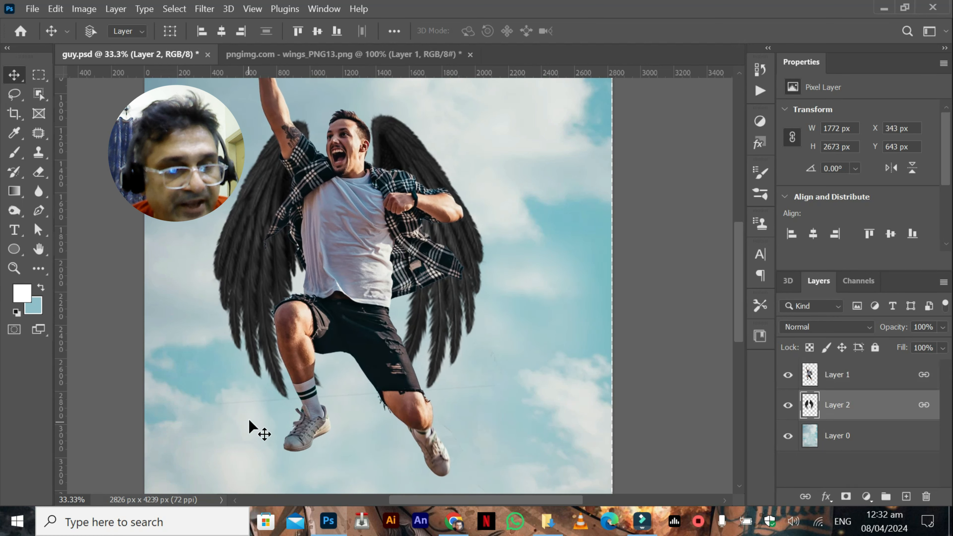
{"action": "left_click", "coordinate": [38, 173]}
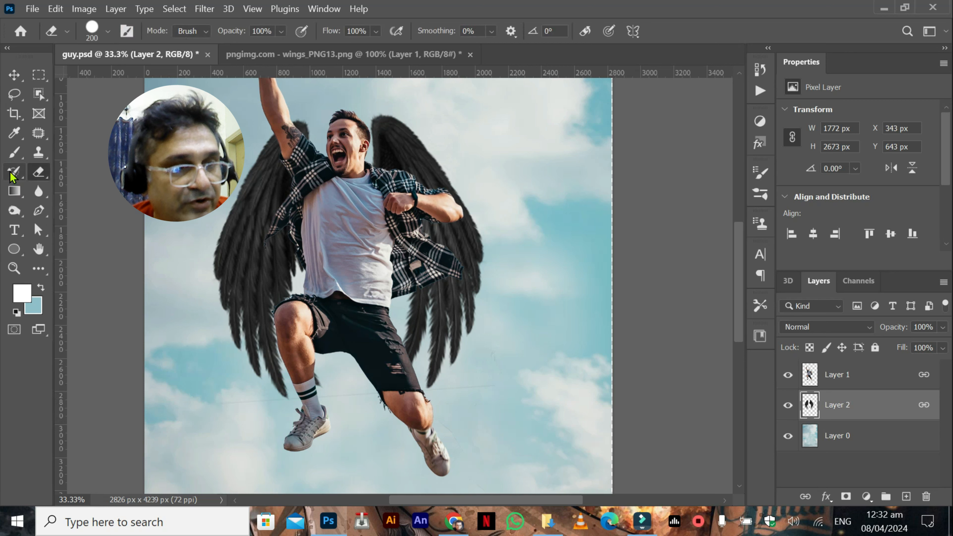
{"action": "right_click", "coordinate": [38, 176]}
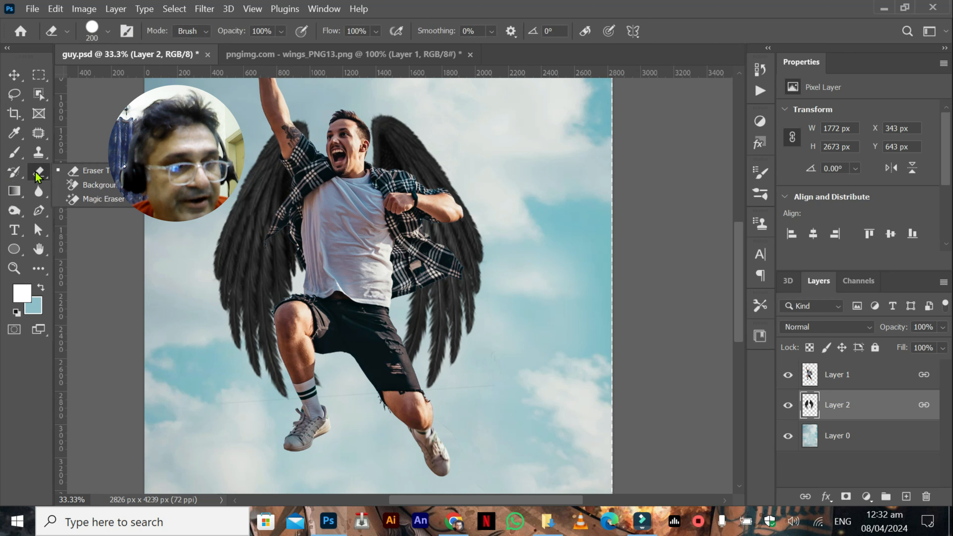
{"action": "left_click", "coordinate": [35, 172]}
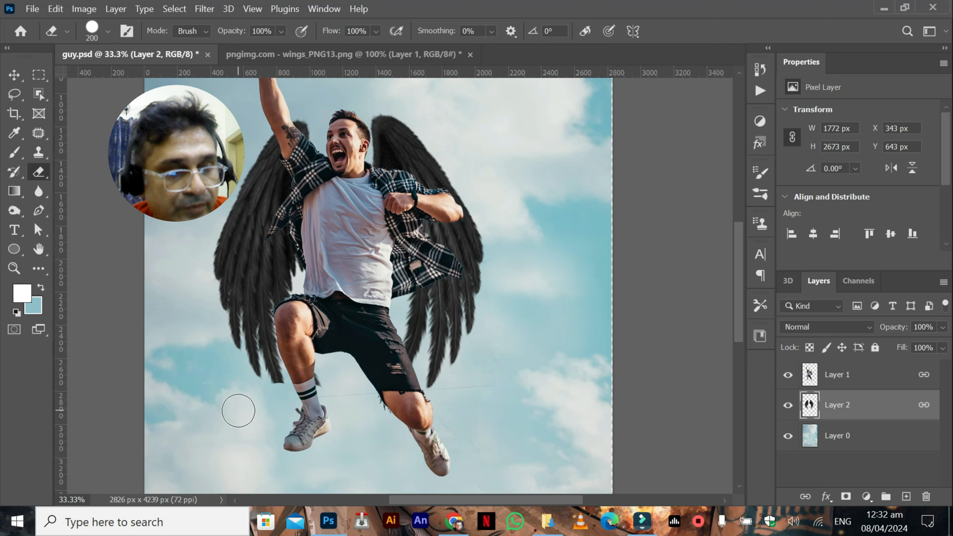
{"action": "key", "text": "ctrl+z"}
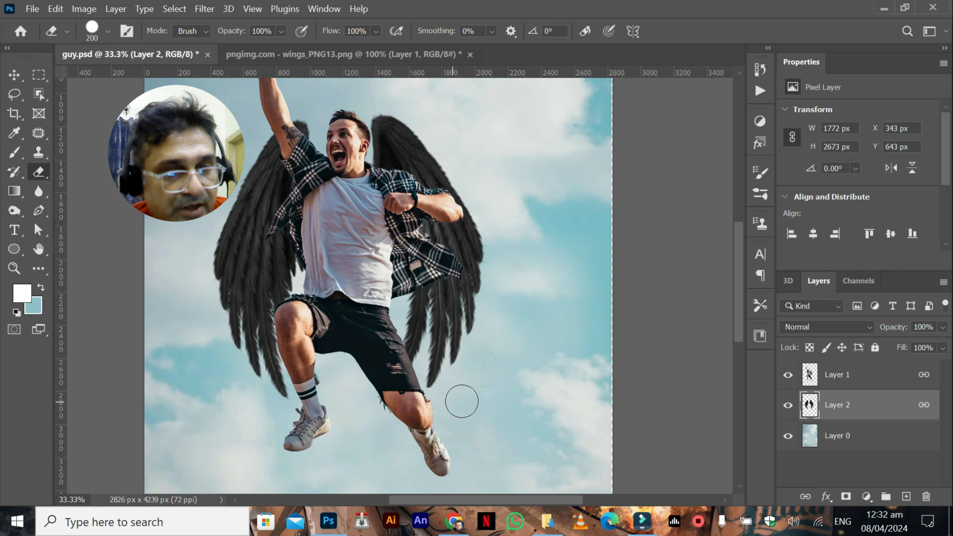
Hide and show Layer 2 to compare the image with and without the wings
{"action": "left_click", "coordinate": [788, 405]}
{"action": "left_click", "coordinate": [788, 405]}
{"action": "left_click", "coordinate": [788, 405]}
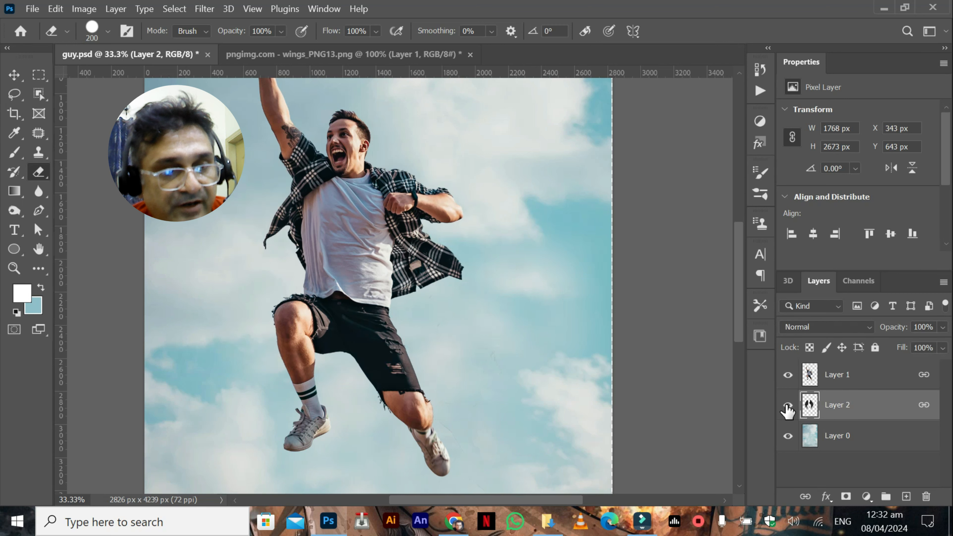
{"action": "left_click", "coordinate": [788, 405]}
Reduce the Eraser brush size to 70 for Layer 2
{"action": "key", "text": "ctrl+plus"}
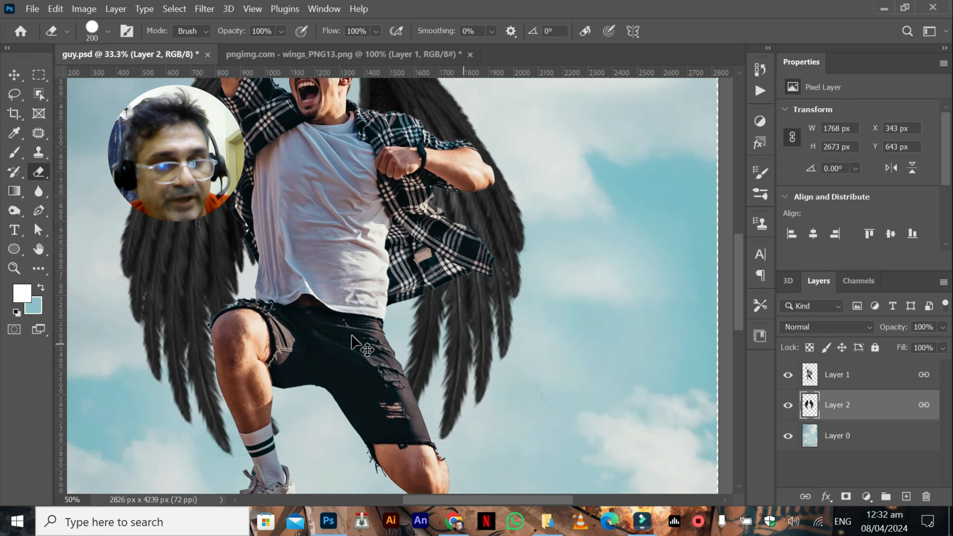
{"action": "key", "text": "ctrl+plus"}
{"action": "left_click_drag", "start_coordinate": [250, 342], "coordinate": [531, 174]}
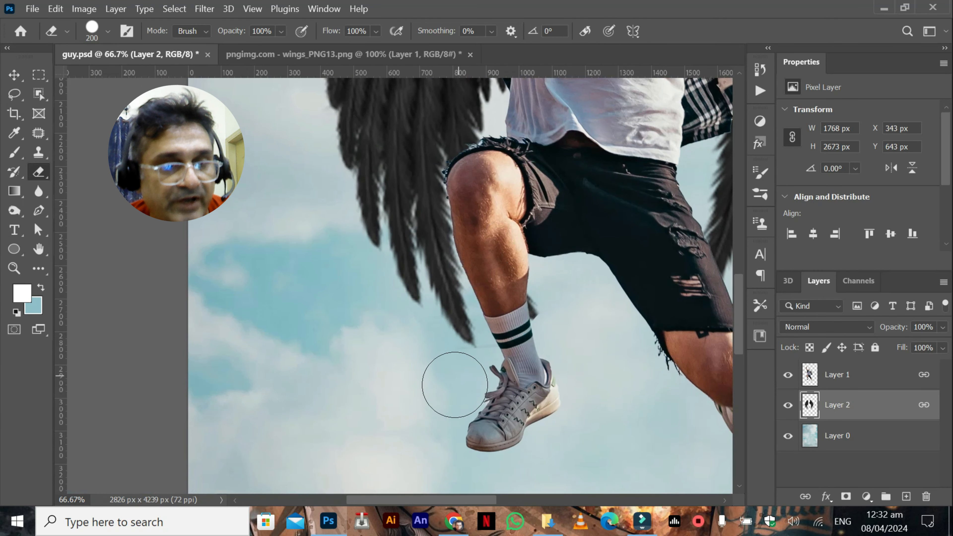
{"action": "key", "text": "bracketleft"}
{"action": "key", "text": "bracketleft"}
{"action": "key", "text": "bracketleft"}
{"action": "key", "text": "bracketleft"}
{"action": "key", "text": "bracketleft"}
{"action": "key", "text": "bracketleft"}
{"action": "key", "text": "bracketleft"}
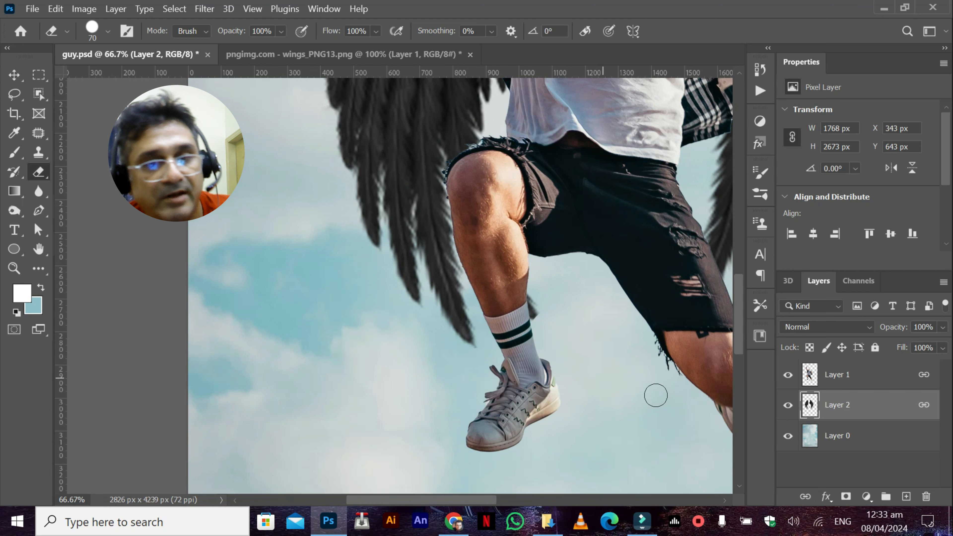
{"action": "key", "text": "ctrl+minus"}
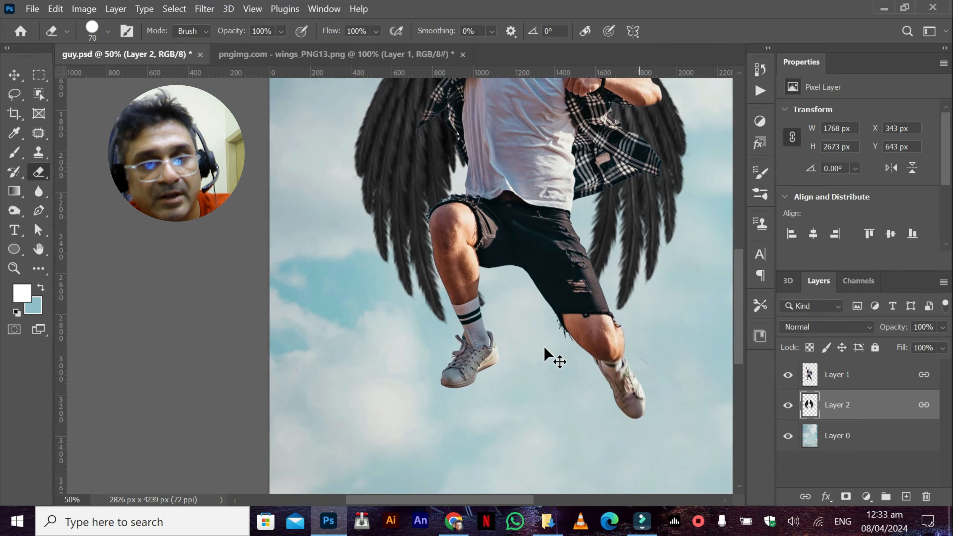
{"action": "key", "text": "ctrl+minus"}
{"action": "mouse_move", "coordinate": [373, 232]}
{"action": "left_mouse_down"}
{"action": "mouse_move", "coordinate": [403, 304]}
{"action": "mouse_move", "coordinate": [410, 358]}
{"action": "mouse_move", "coordinate": [372, 340]}
{"action": "left_mouse_up"}
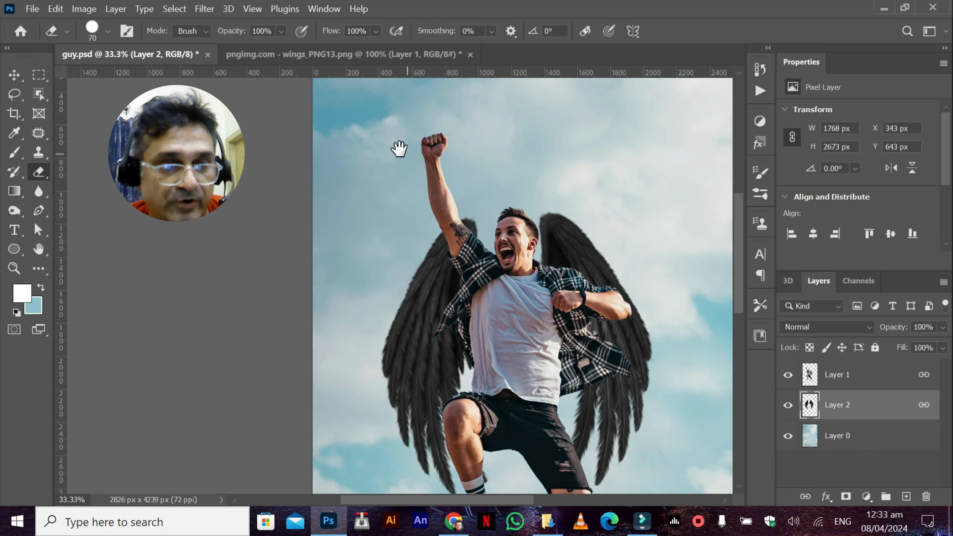
{"action": "mouse_move", "coordinate": [399, 149]}
{"action": "left_mouse_down"}
{"action": "mouse_move", "coordinate": [417, 190]}
{"action": "mouse_move", "coordinate": [417, 175]}
{"action": "left_mouse_up"}
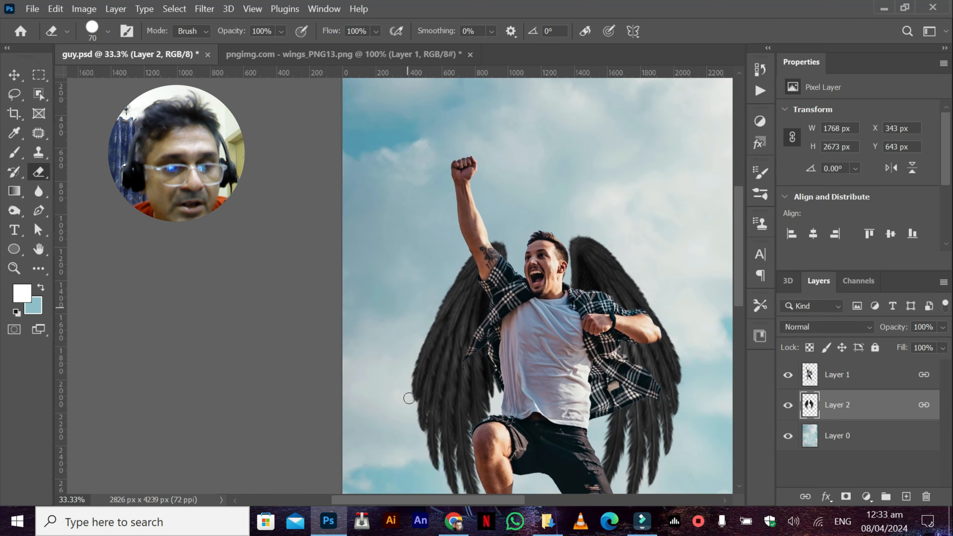
Switch to Chrome and search Google for "lighting brush photoshop" in the new tab
{"action": "left_click", "coordinate": [454, 520]}
{"action": "left_click", "coordinate": [398, 15]}
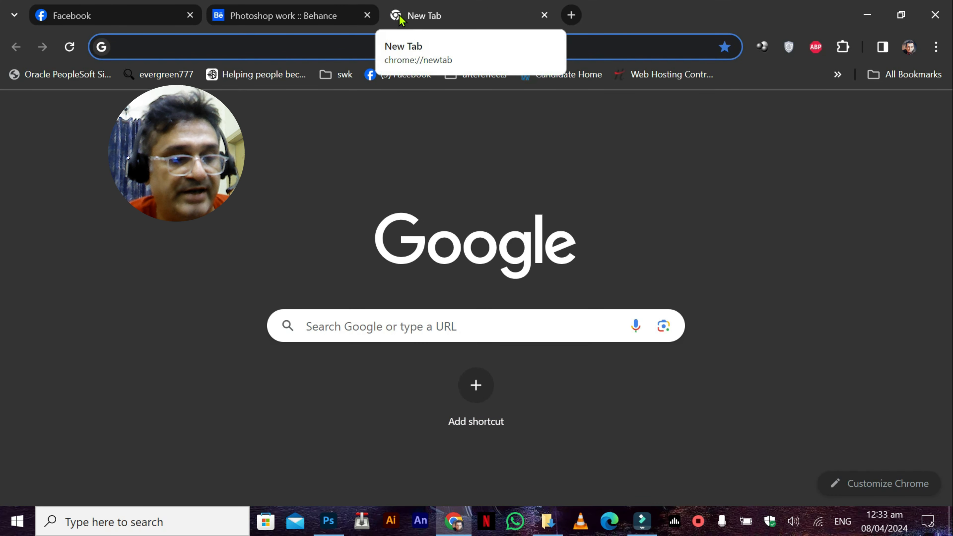
{"action": "type", "text": "ligt"}
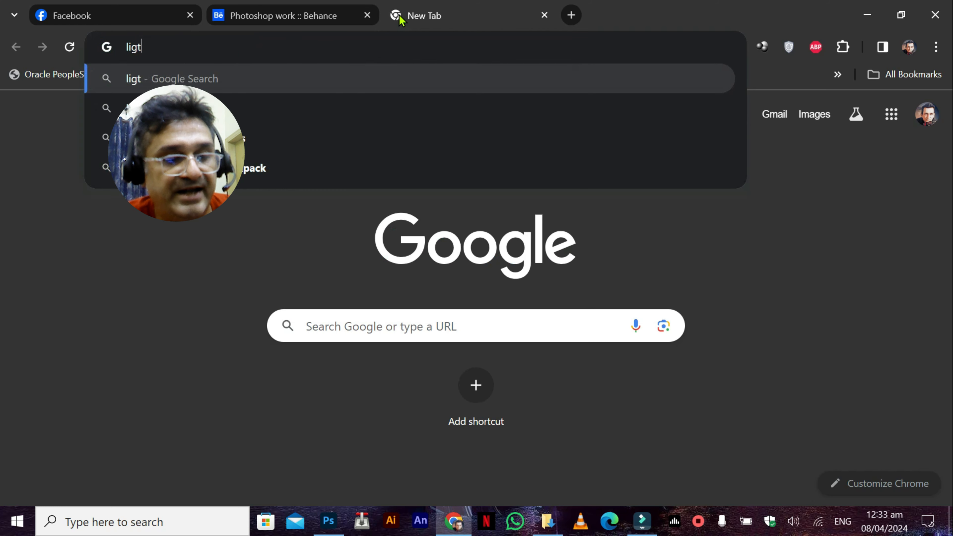
{"action": "type", "text": "hing "}
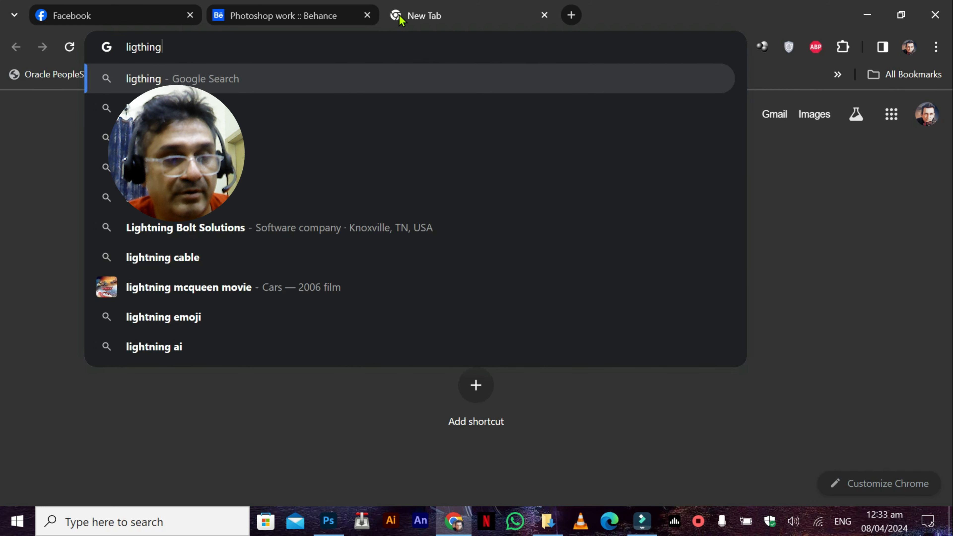
{"action": "type", "text": "brush"}
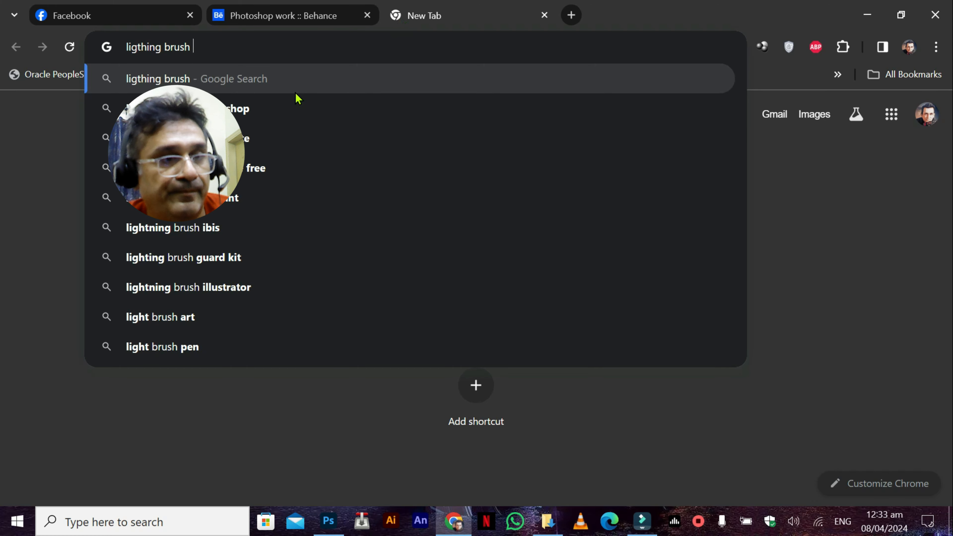
{"action": "left_click", "coordinate": [283, 107]}
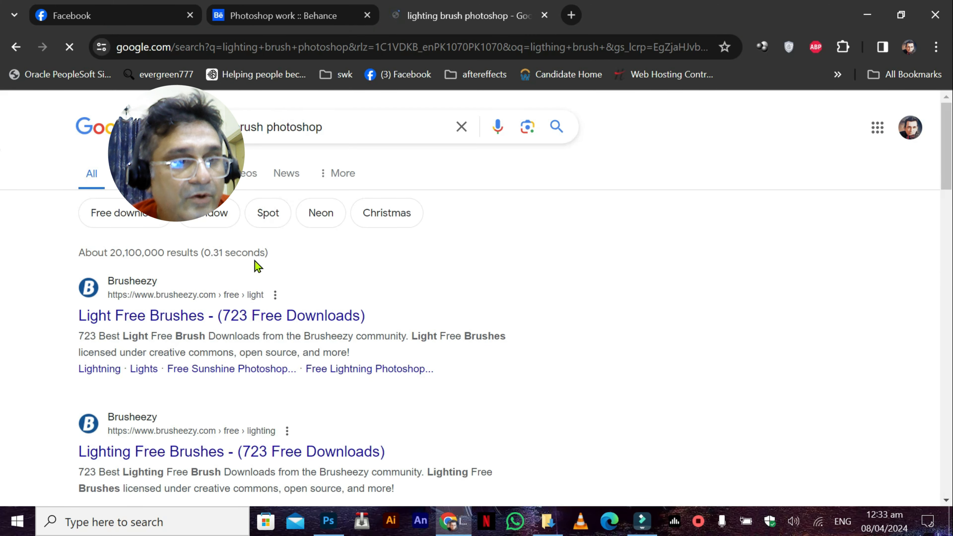
Open Brusheezy's Light Free Brushes result in a separate tab and open the Free Lightning Photoshop Brushes 4 page
{"action": "left_click_drag", "start_coordinate": [947, 173], "coordinate": [940, 130]}
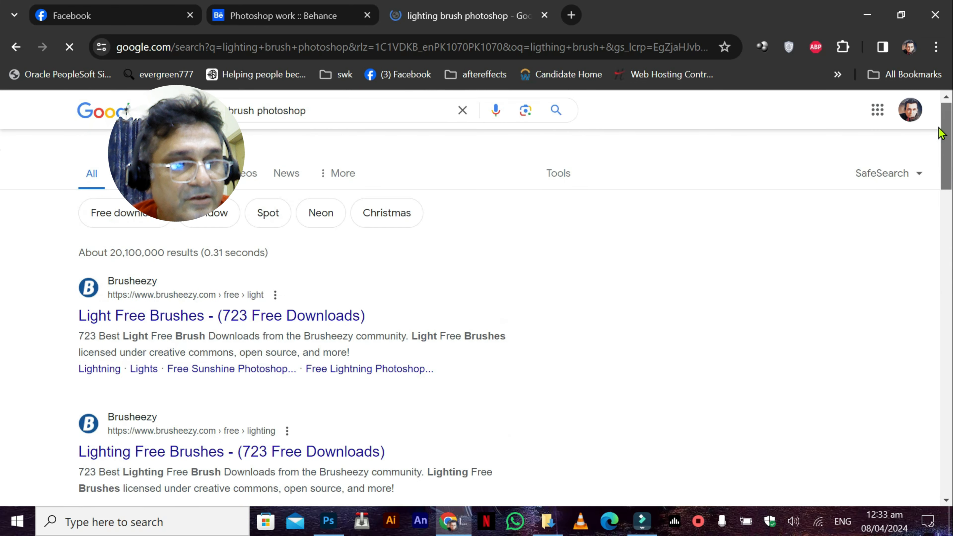
{"action": "middle_click", "coordinate": [199, 317]}
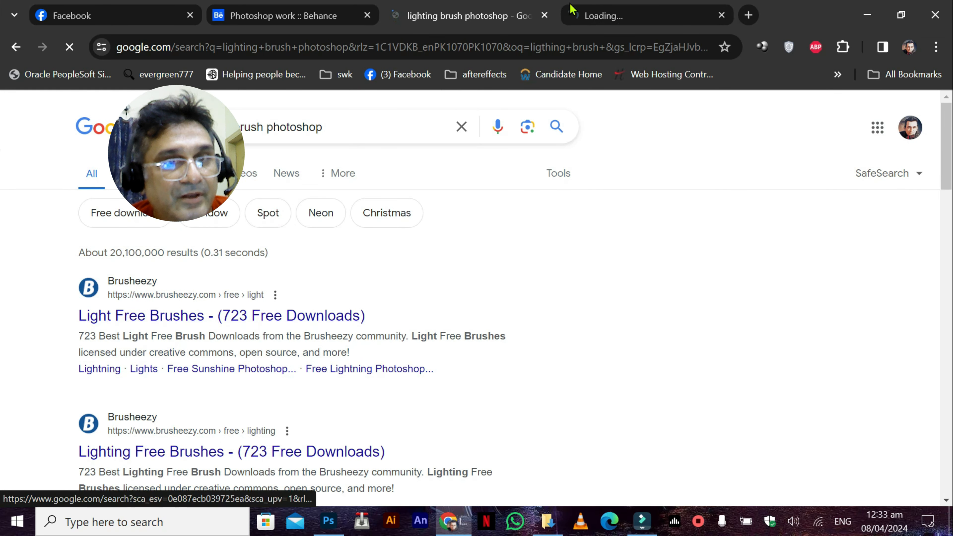
{"action": "left_click", "coordinate": [631, 15]}
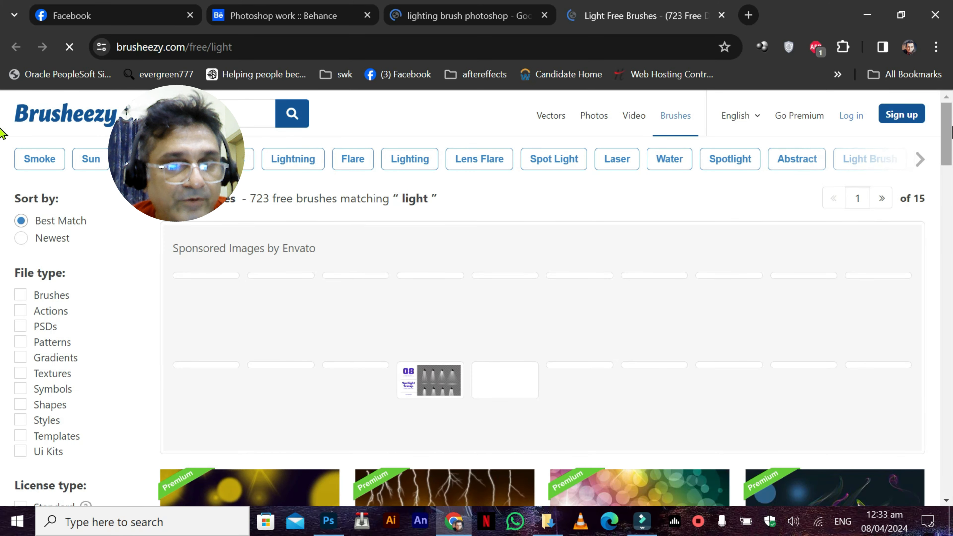
{"action": "mouse_move", "coordinate": [949, 129]}
{"action": "left_mouse_down"}
{"action": "mouse_move", "coordinate": [947, 270]}
{"action": "mouse_move", "coordinate": [927, 383]}
{"action": "mouse_move", "coordinate": [942, 384]}
{"action": "mouse_move", "coordinate": [940, 404]}
{"action": "mouse_move", "coordinate": [925, 258]}
{"action": "mouse_move", "coordinate": [938, 240]}
{"action": "left_mouse_up"}
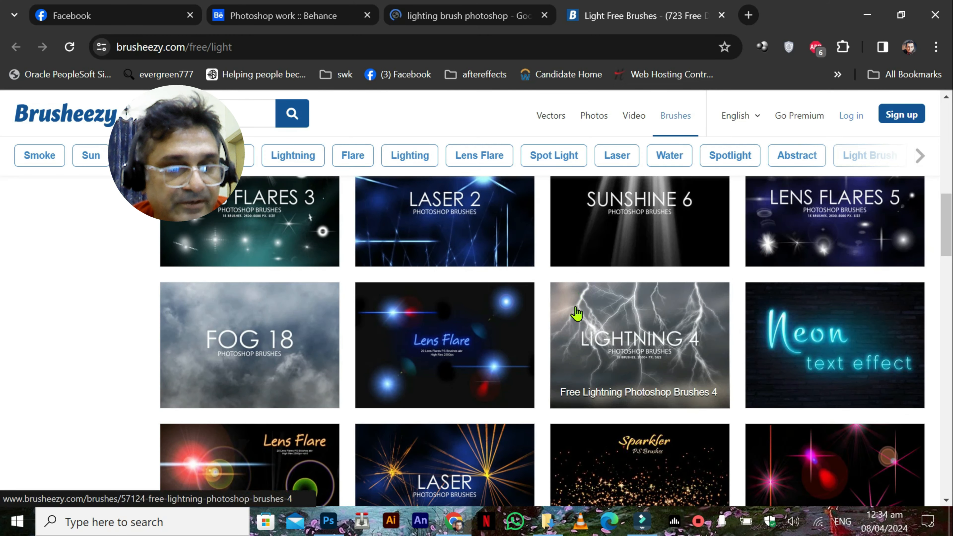
{"action": "left_click", "coordinate": [599, 349]}
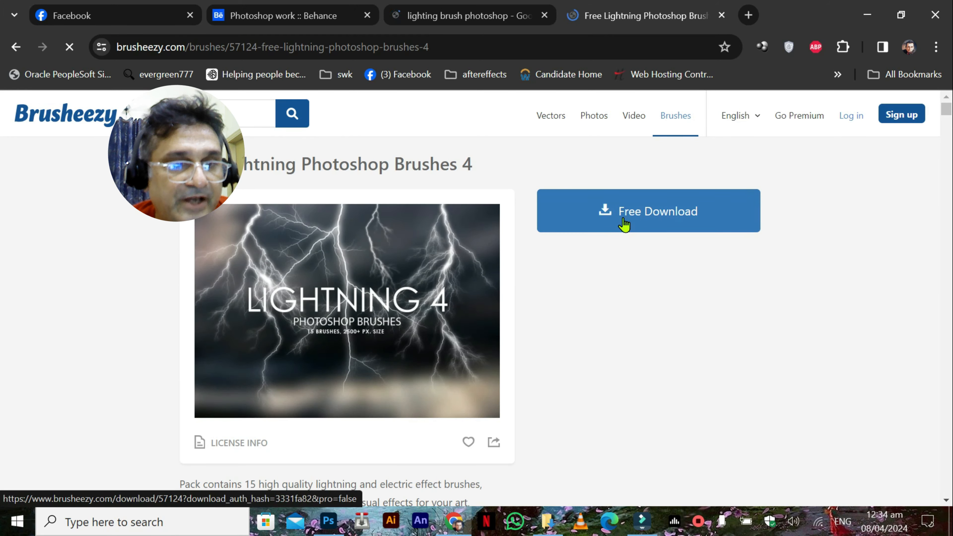
Download the Free Lightning Photoshop Brushes 4 pack and dismiss the download history
{"action": "left_click", "coordinate": [624, 224]}
{"action": "left_click", "coordinate": [858, 56]}
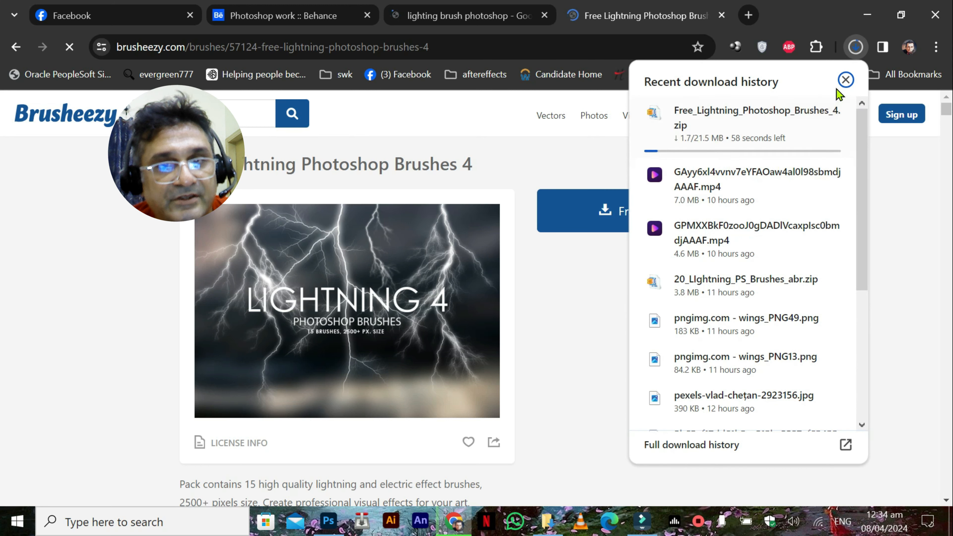
{"action": "left_click", "coordinate": [845, 80]}
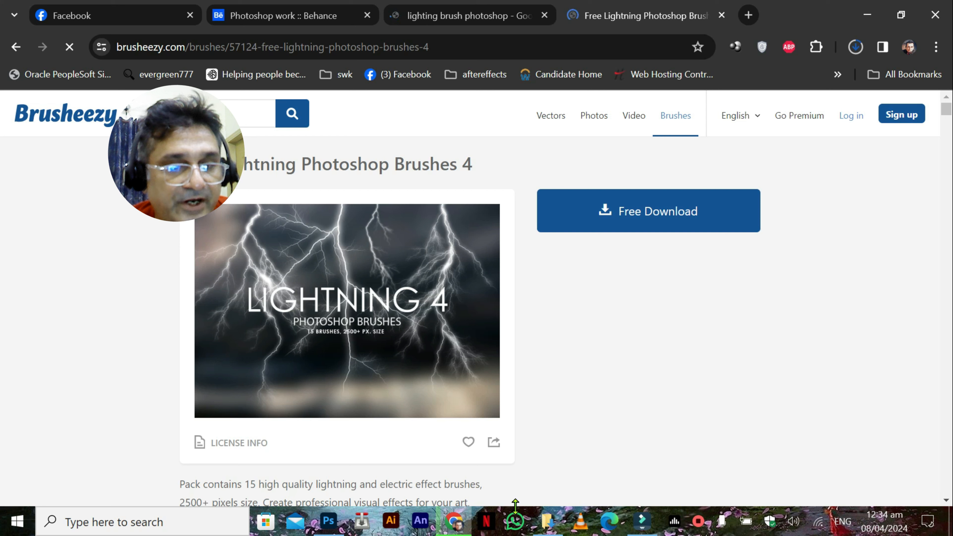
Switch back to Photoshop and display the list of brush presets
{"action": "left_click", "coordinate": [329, 521]}
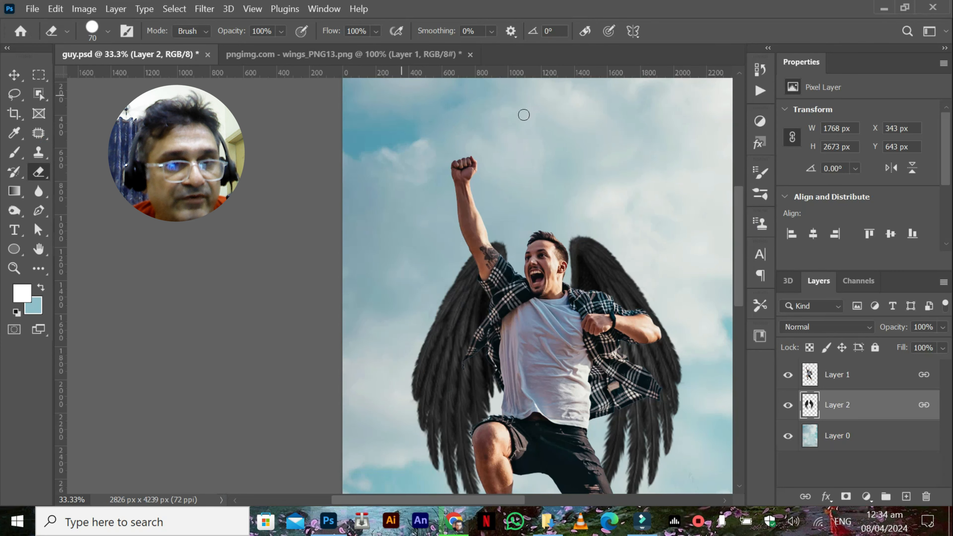
{"action": "left_click", "coordinate": [325, 8]}
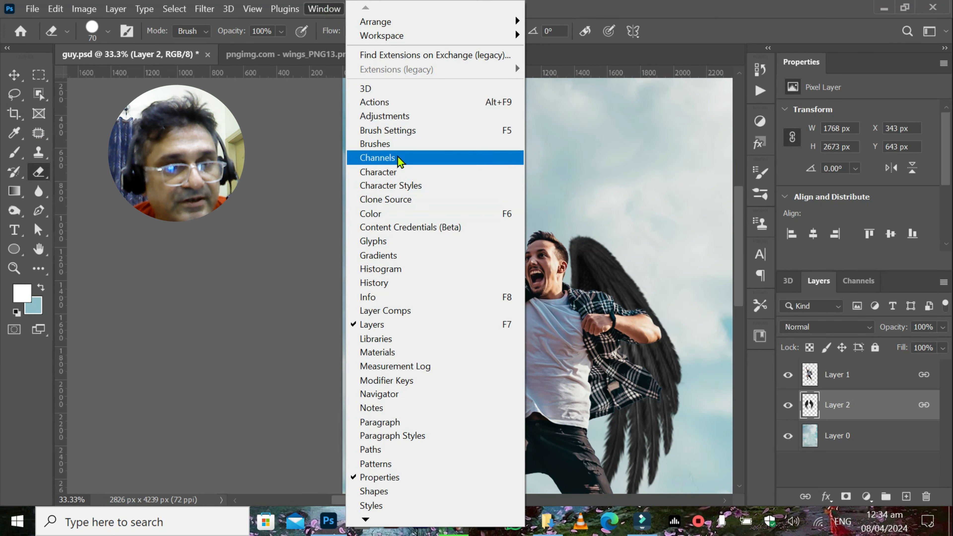
{"action": "left_click", "coordinate": [405, 144]}
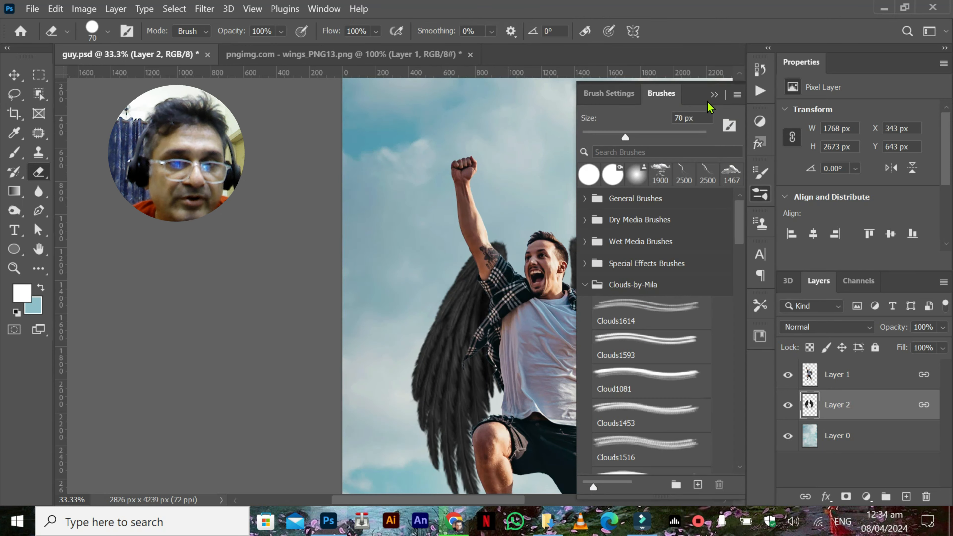
{"action": "left_click", "coordinate": [737, 96]}
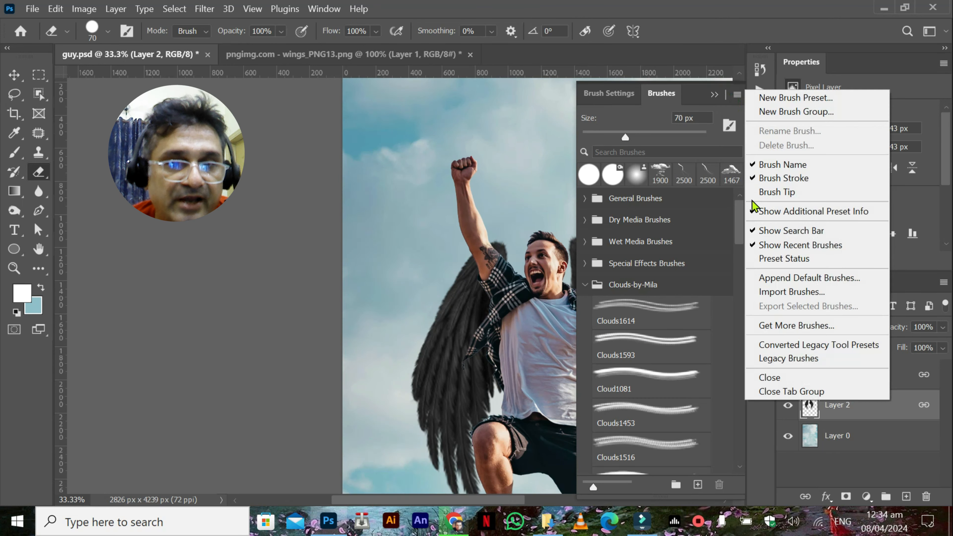
{"action": "left_click", "coordinate": [767, 294]}
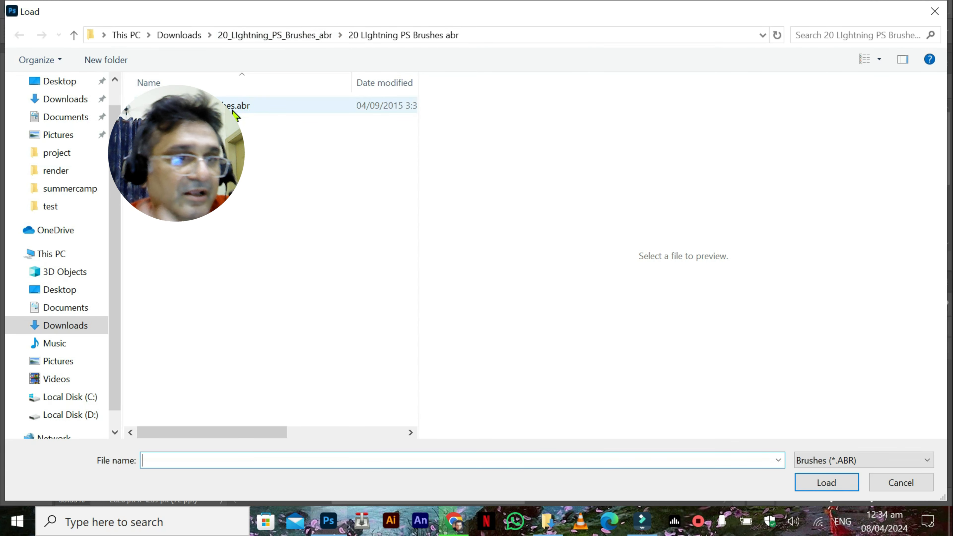
{"action": "left_click", "coordinate": [900, 483]}
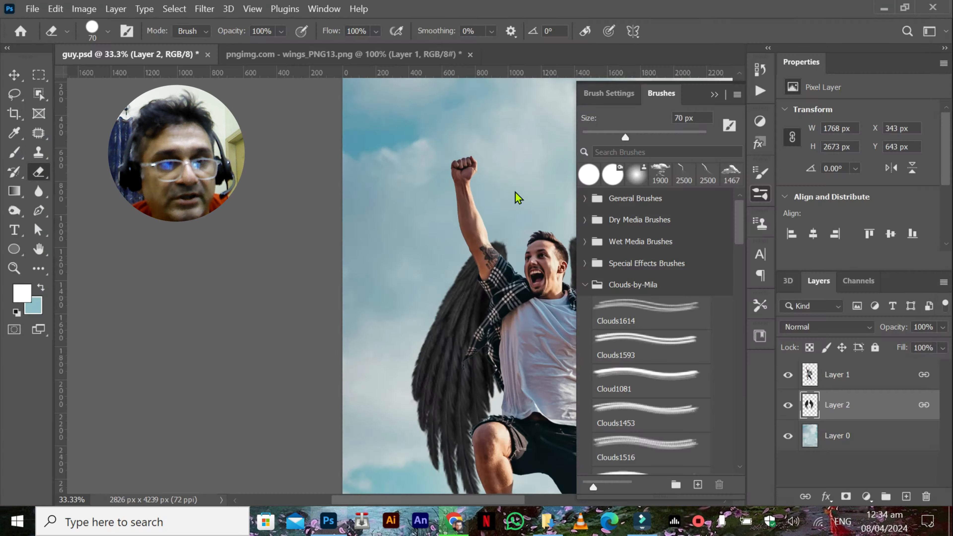
Collapse the Clouds-by-Mila group and try Lightning 1 and Lightning 2 from 20 LIghtning Brushes, ending on Lightning 4 at 2500 px
{"action": "left_click", "coordinate": [585, 286]}
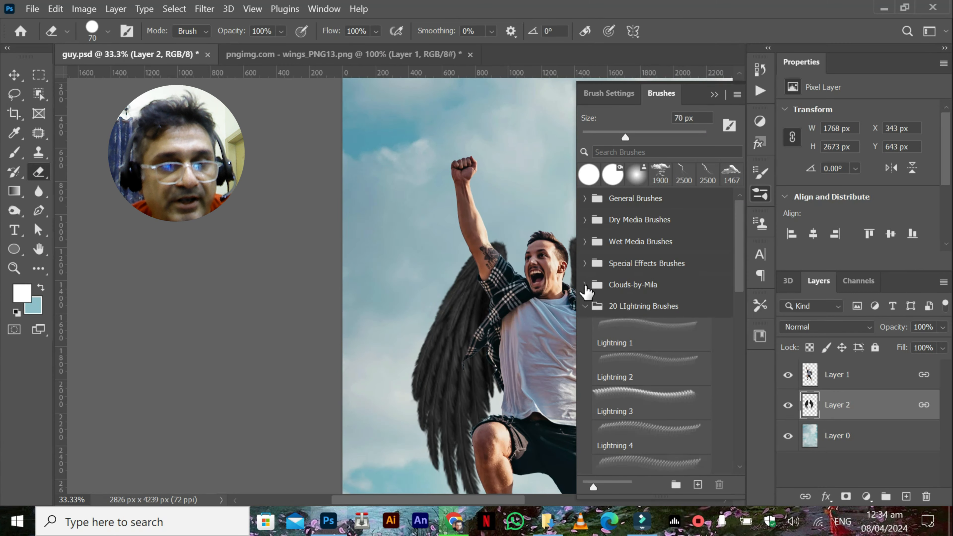
{"action": "left_click", "coordinate": [584, 306]}
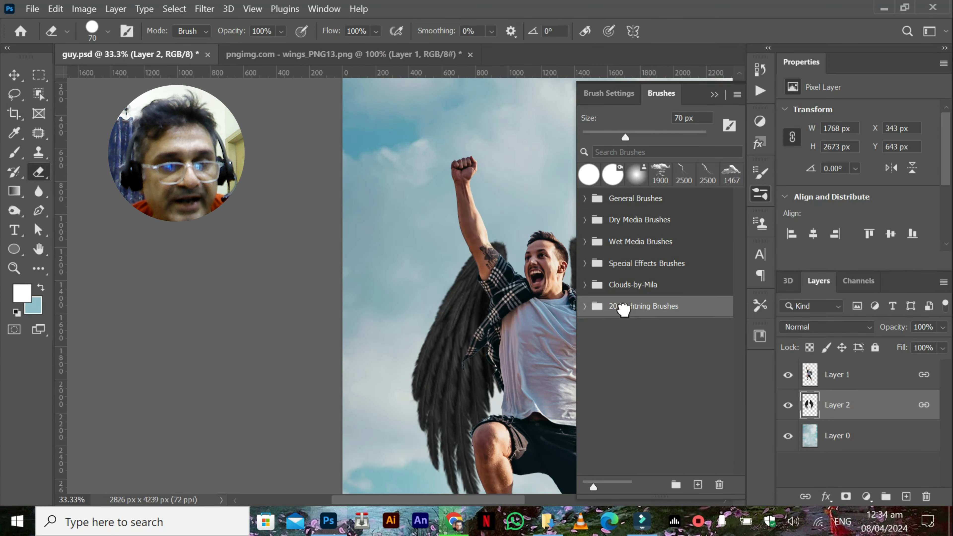
{"action": "left_click", "coordinate": [585, 307]}
{"action": "left_click", "coordinate": [657, 329]}
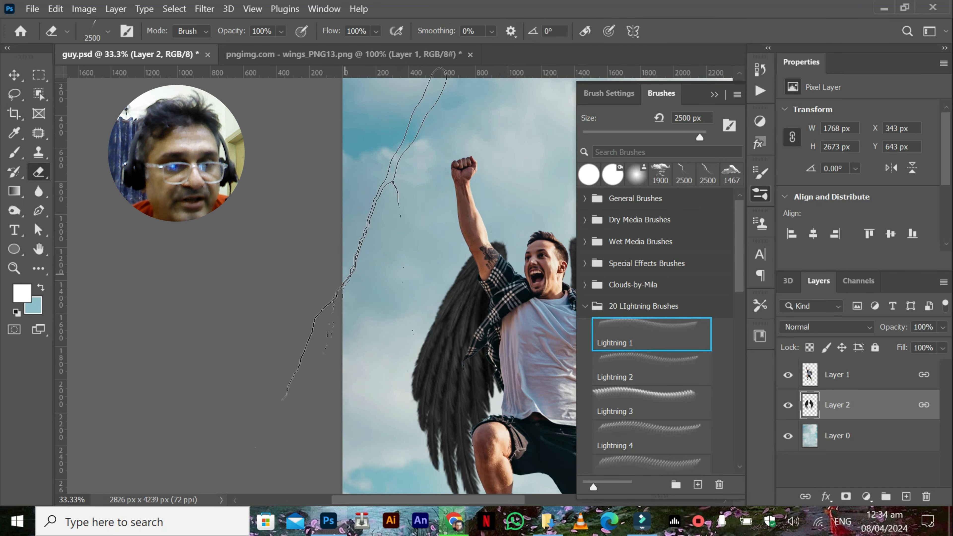
{"action": "left_click", "coordinate": [636, 370]}
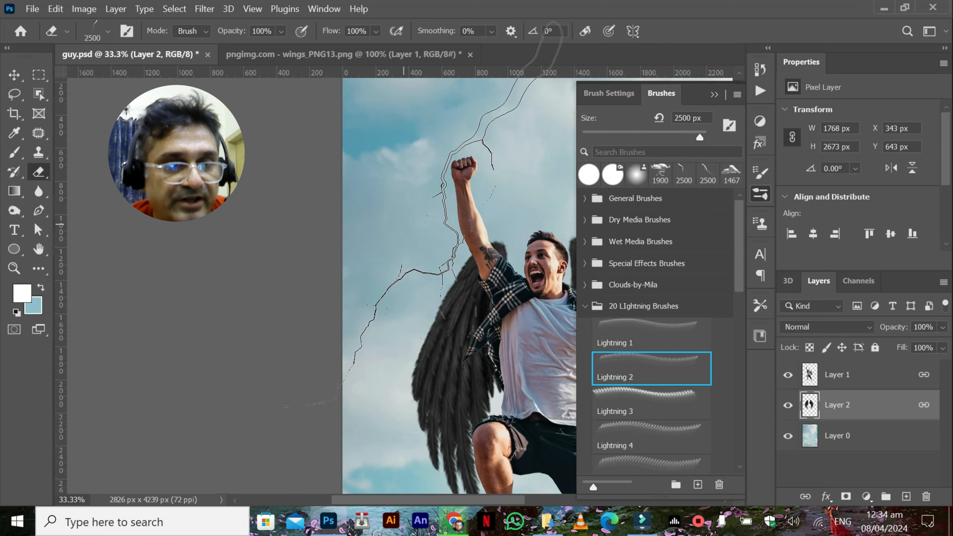
{"action": "left_click", "coordinate": [623, 432]}
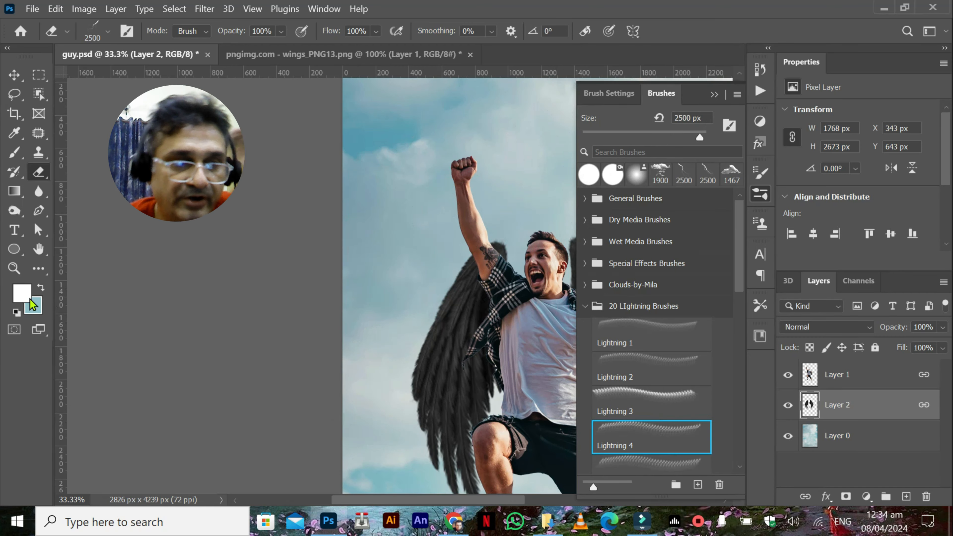
Collapse the brush presets and reduce the eraser's Lightning 4 tip to 1400 px
{"action": "left_click", "coordinate": [714, 94]}
{"action": "key", "text": "bracketleft"}
{"action": "key", "text": "bracketleft"}
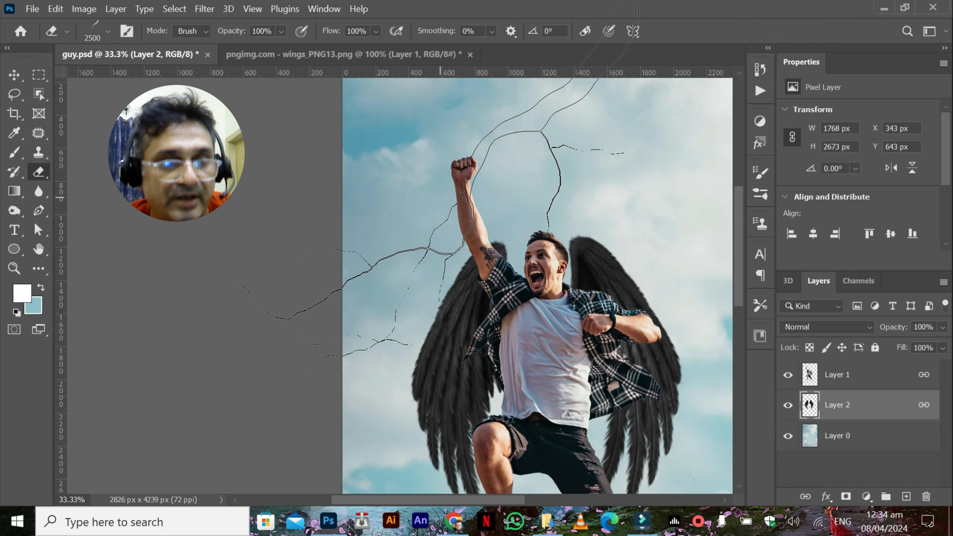
{"action": "key", "text": "bracketleft"}
{"action": "key", "text": "bracketleft"}
{"action": "key", "text": "bracketleft"}
{"action": "key", "text": "bracketleft"}
{"action": "key", "text": "bracketleft"}
{"action": "key", "text": "bracketleft"}
{"action": "key", "text": "bracketleft"}
{"action": "key", "text": "bracketleft"}
{"action": "key", "text": "bracketleft"}
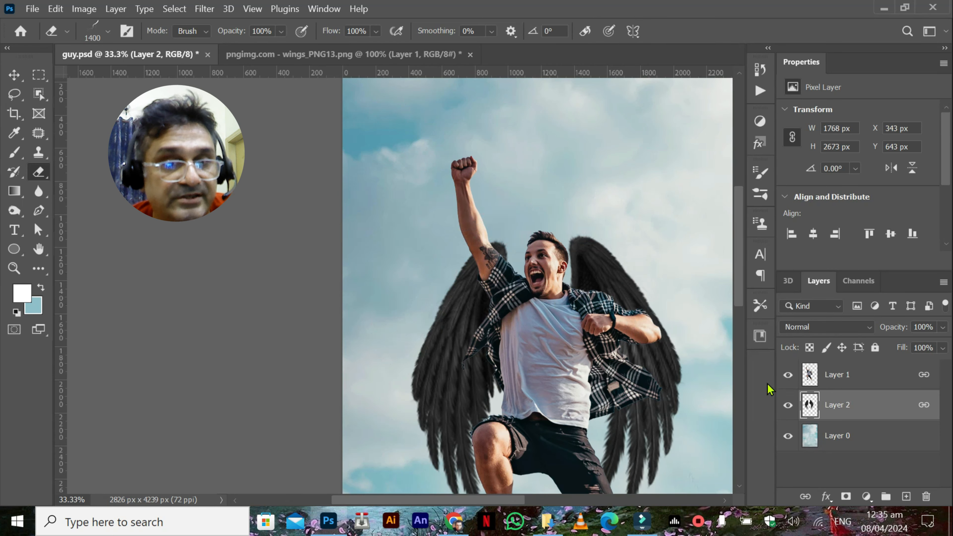
Add a new layer above the man's layer and switch from the Eraser to the Brush tool
{"action": "left_click", "coordinate": [808, 374]}
{"action": "left_click", "coordinate": [906, 496]}
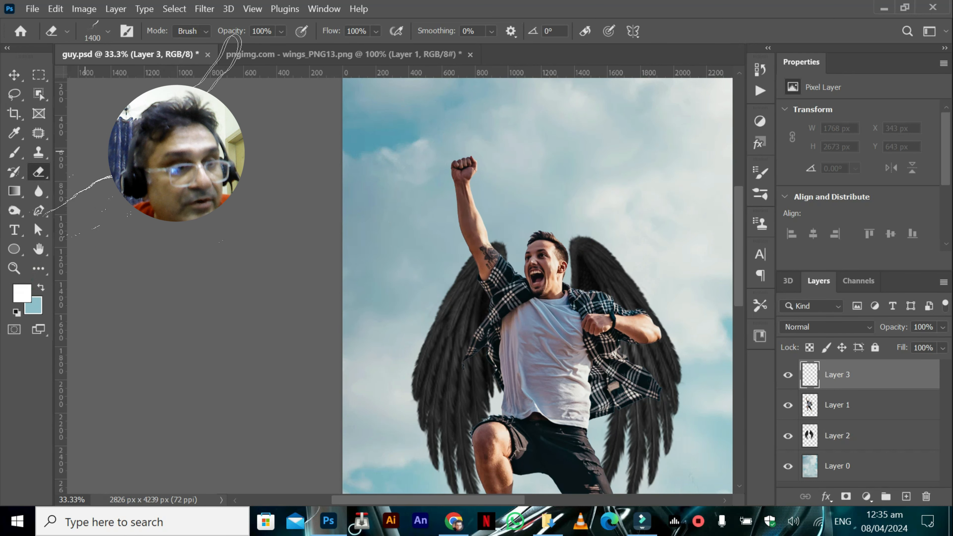
{"action": "right_click", "coordinate": [37, 176]}
{"action": "left_click", "coordinate": [31, 197]}
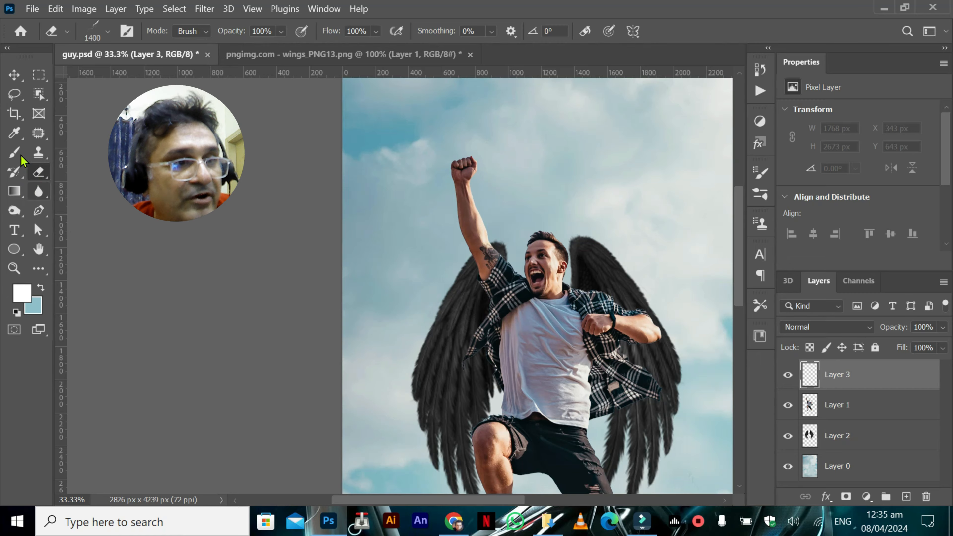
{"action": "left_click", "coordinate": [16, 157]}
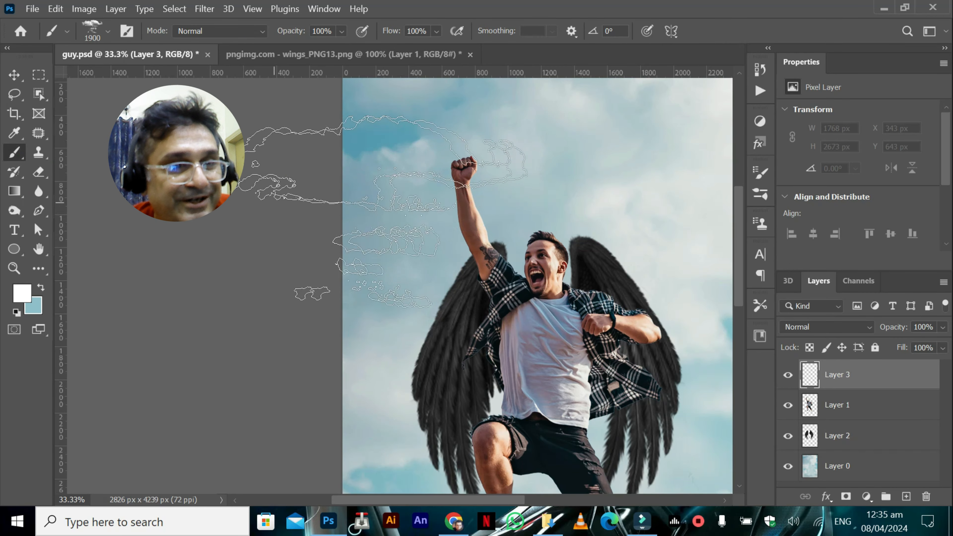
{"action": "left_click", "coordinate": [38, 152]}
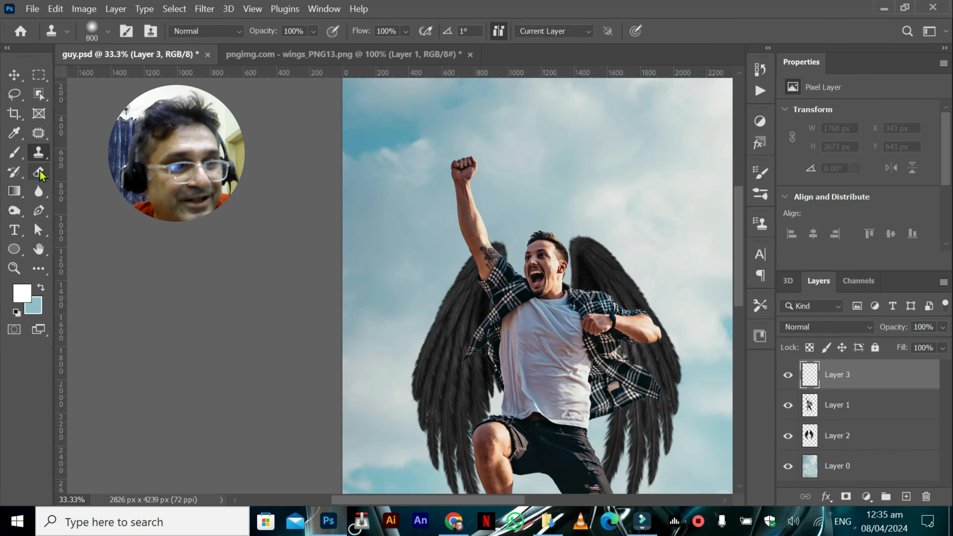
{"action": "left_click", "coordinate": [38, 172]}
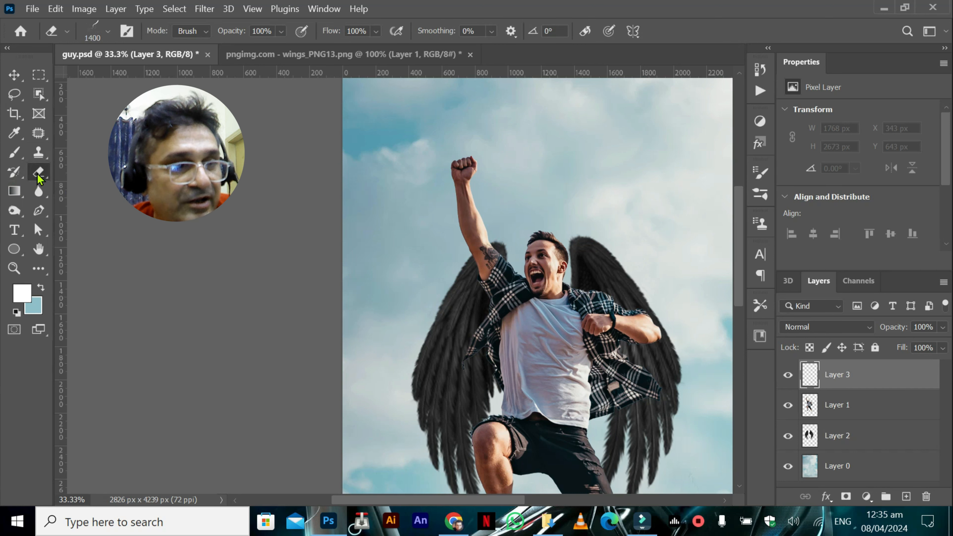
{"action": "left_click", "coordinate": [15, 153]}
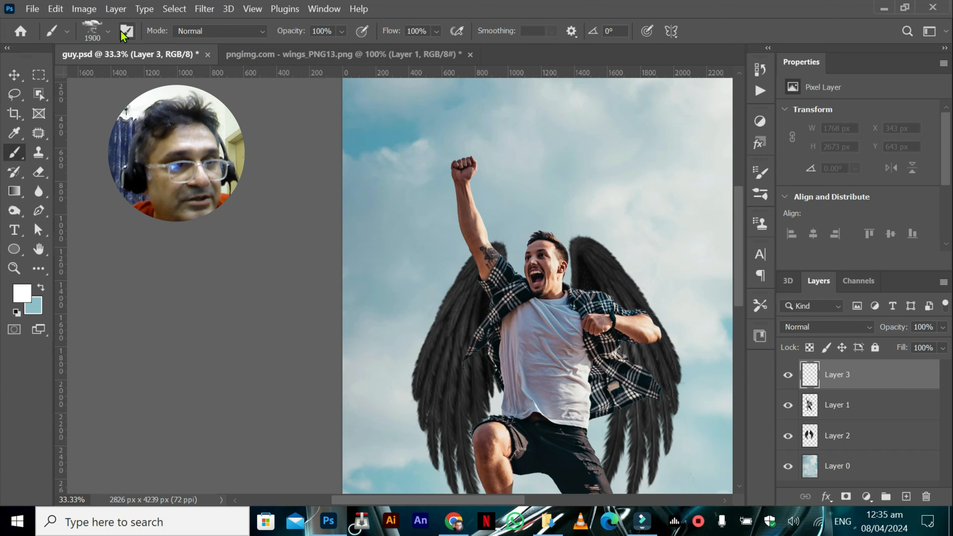
Display the brush presets and try Lightning 3 and Lightning 2, settling on Lightning 7 at 2500 px
{"action": "left_click", "coordinate": [108, 32]}
{"action": "left_click", "coordinate": [108, 33]}
{"action": "left_click", "coordinate": [313, 13]}
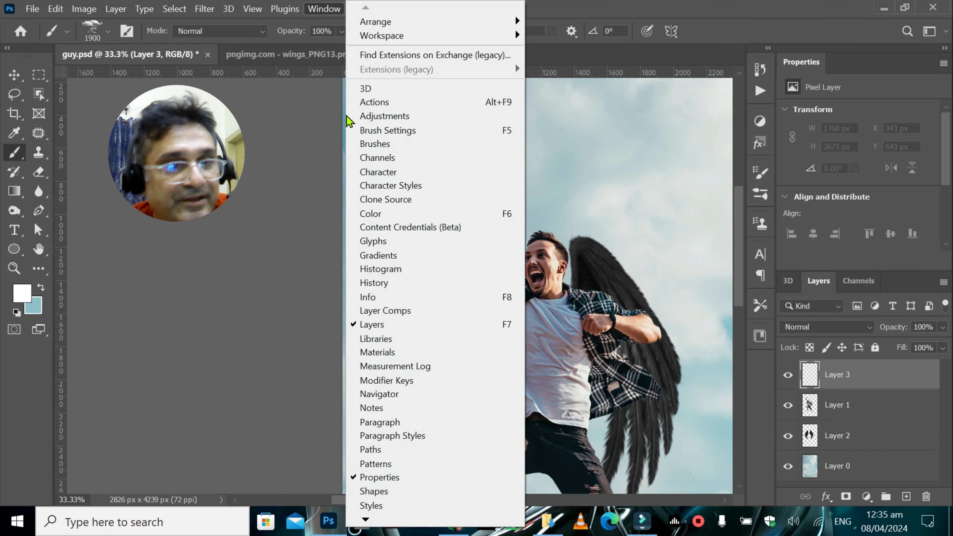
{"action": "left_click", "coordinate": [375, 145]}
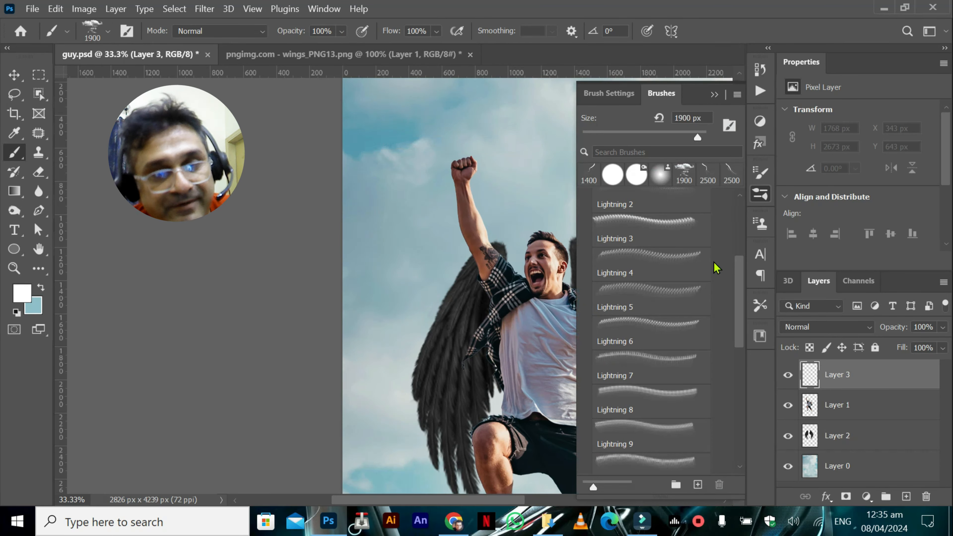
{"action": "left_click", "coordinate": [644, 242]}
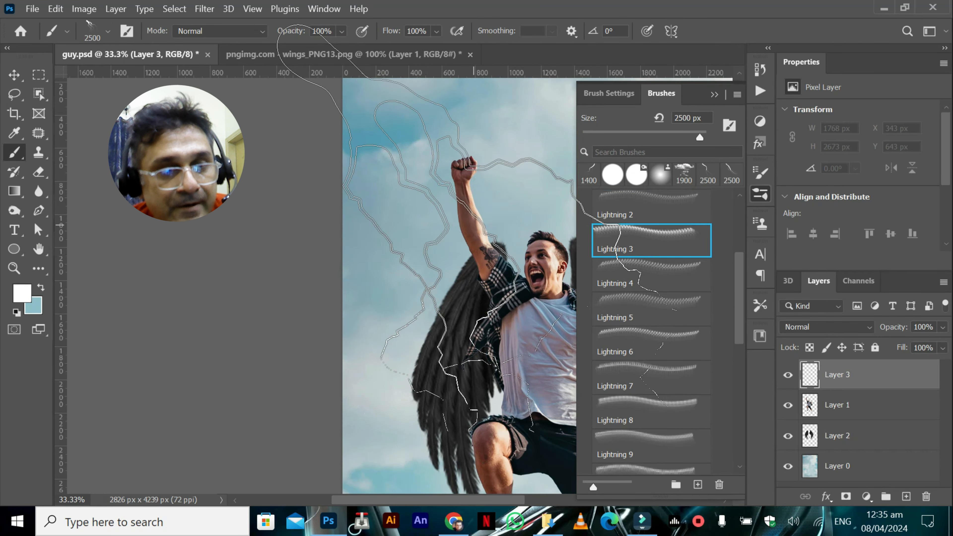
{"action": "left_click", "coordinate": [648, 214]}
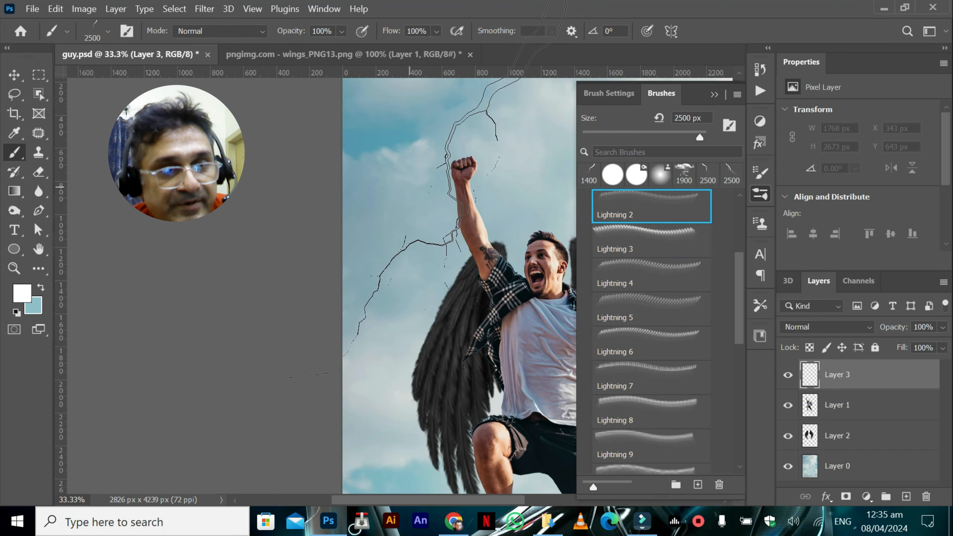
{"action": "left_click", "coordinate": [630, 394]}
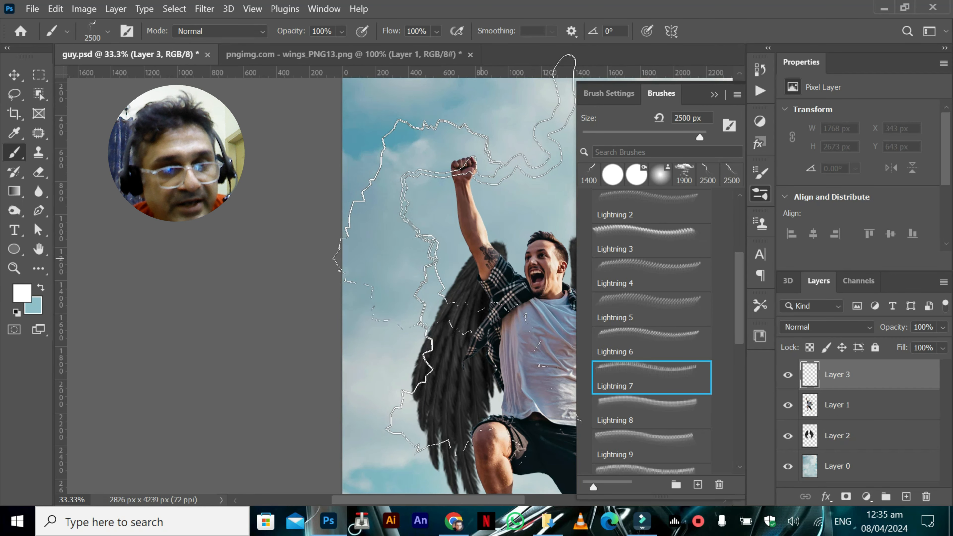
Stamp one white lightning bolt across the raised fist on the new layer and collapse the brush presets
{"action": "left_click", "coordinate": [460, 252]}
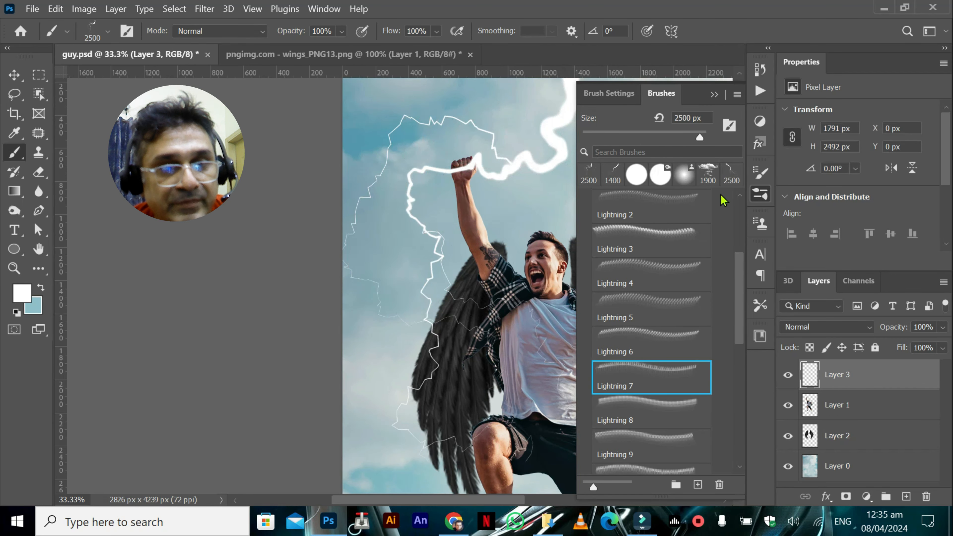
{"action": "left_click", "coordinate": [715, 95]}
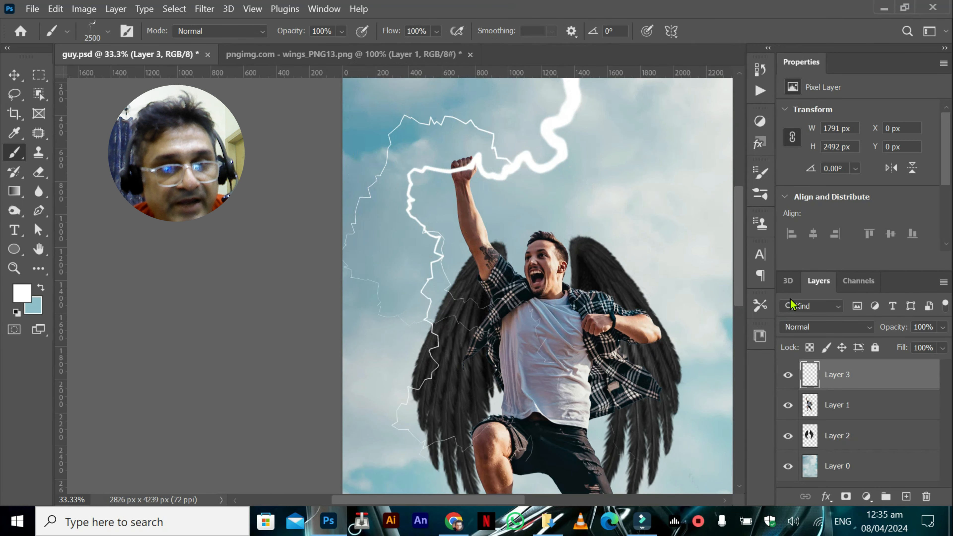
{"action": "scroll", "coordinate": [738, 268], "scroll_direction": "up", "scroll_amount": 5}
{"action": "scroll", "coordinate": [736, 270], "scroll_direction": "down", "scroll_amount": 6}
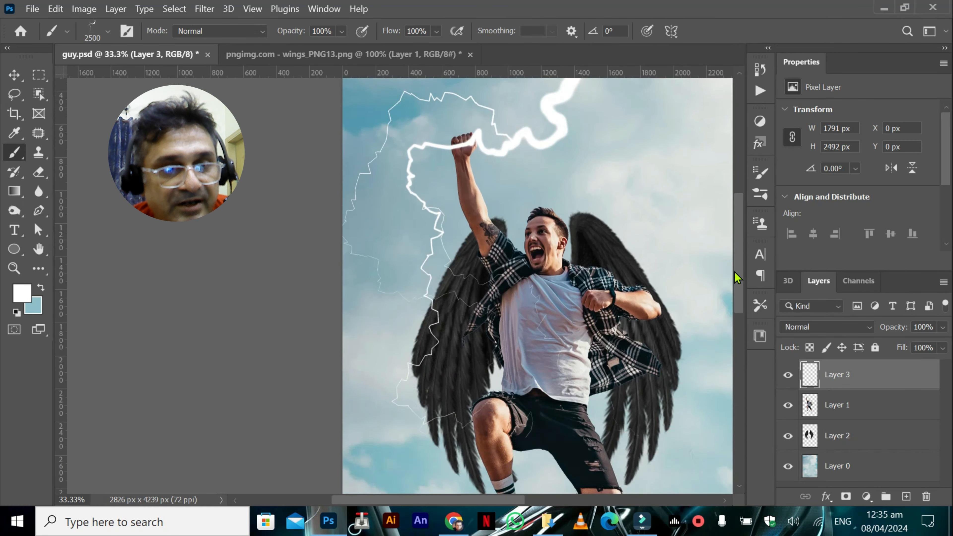
{"action": "scroll", "coordinate": [735, 263], "scroll_direction": "up", "scroll_amount": 3}
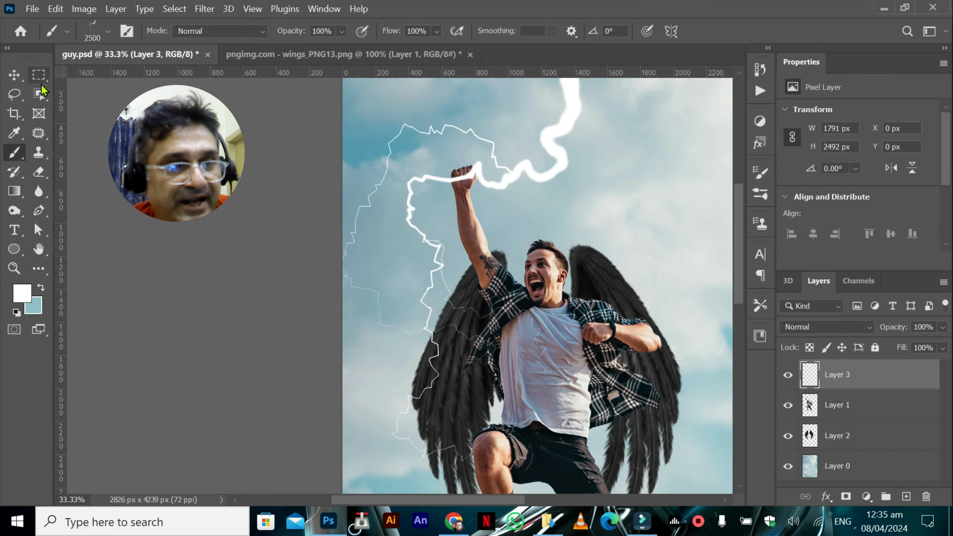
Add an empty layer above the lightning layer and compare the picture with the lightning hidden and shown
{"action": "left_click", "coordinate": [15, 75]}
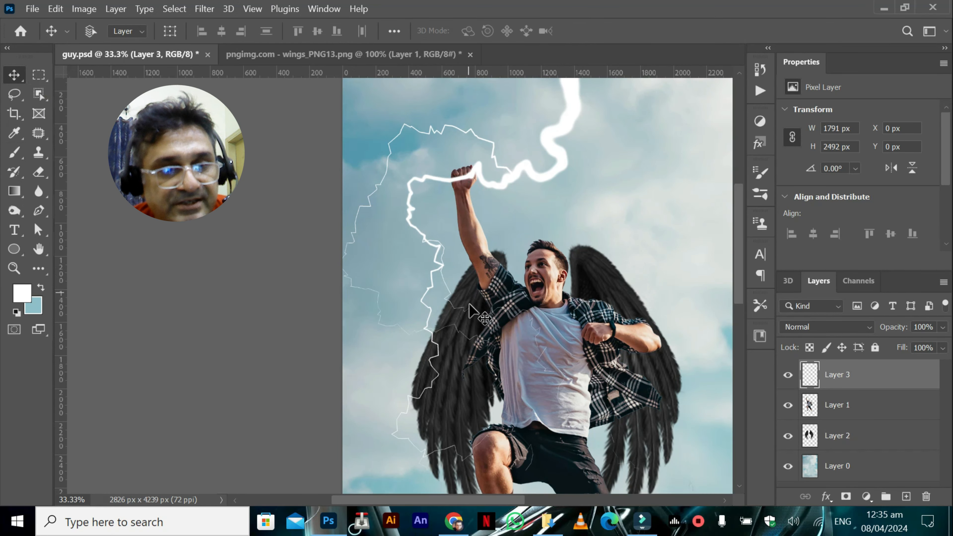
{"action": "left_click", "coordinate": [832, 411]}
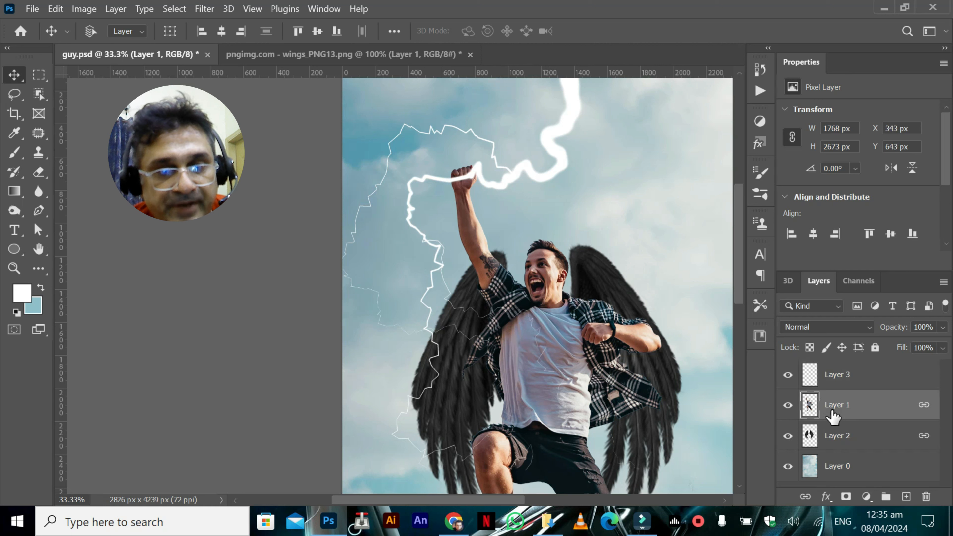
{"action": "left_click", "coordinate": [906, 497]}
{"action": "left_click_drag", "start_coordinate": [824, 408], "coordinate": [828, 372]}
{"action": "left_click", "coordinate": [811, 437]}
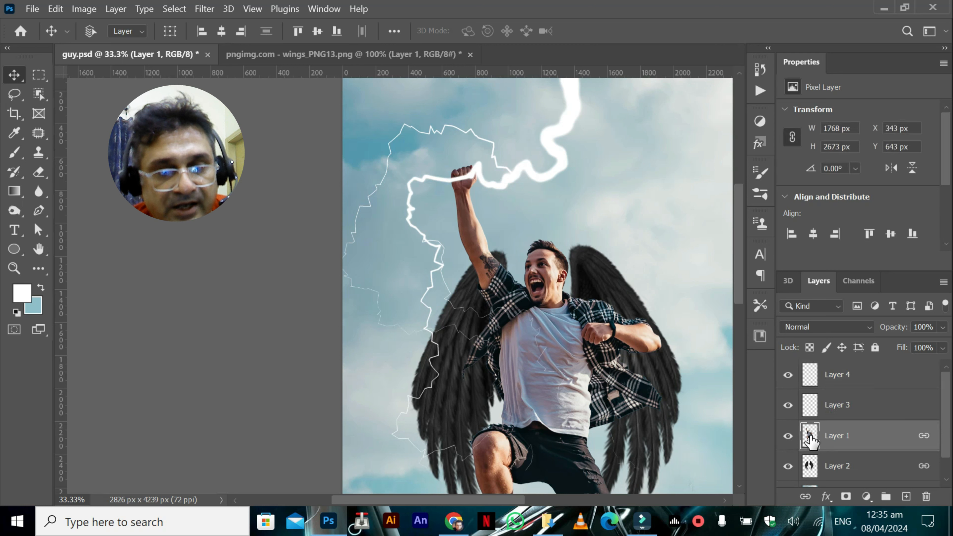
{"action": "left_click", "coordinate": [836, 377]}
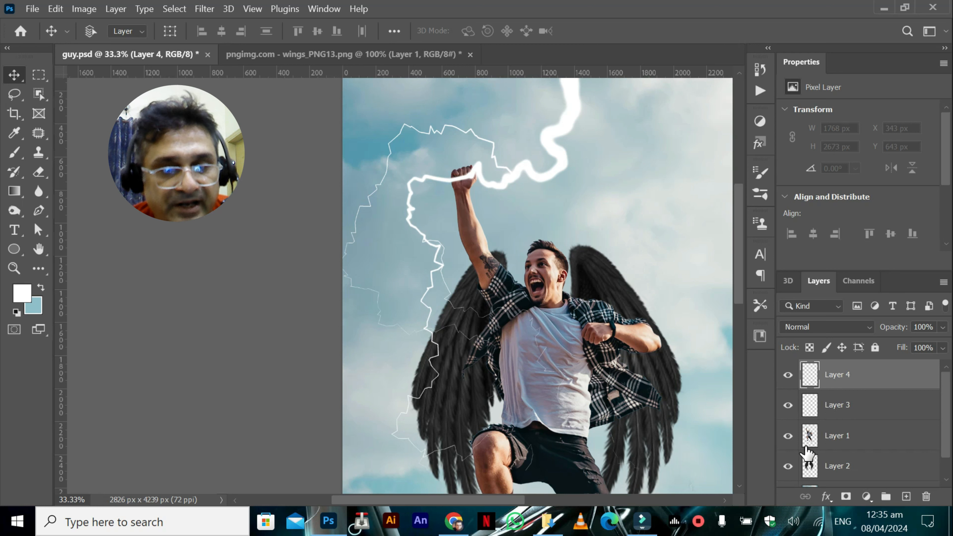
{"action": "left_click", "coordinate": [805, 409]}
{"action": "left_click", "coordinate": [789, 405]}
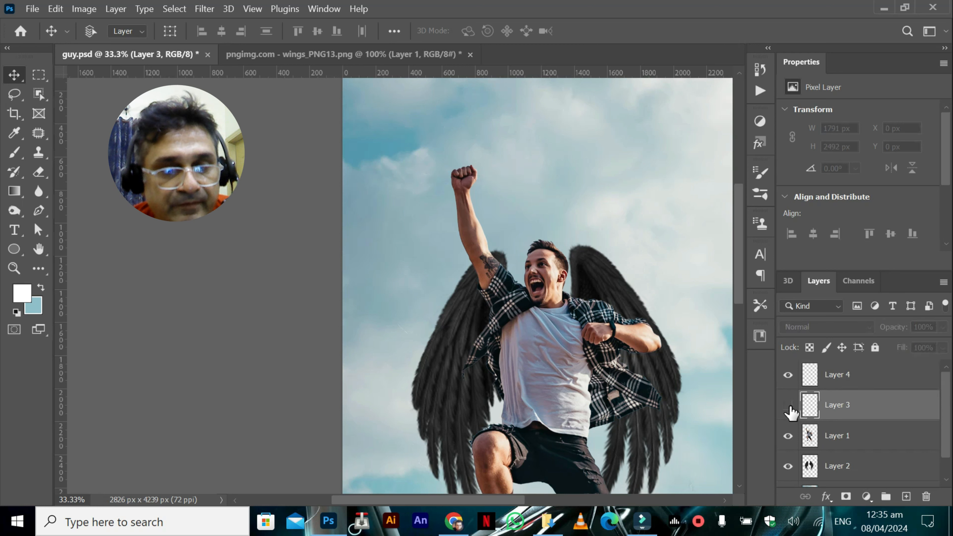
{"action": "left_click", "coordinate": [789, 405]}
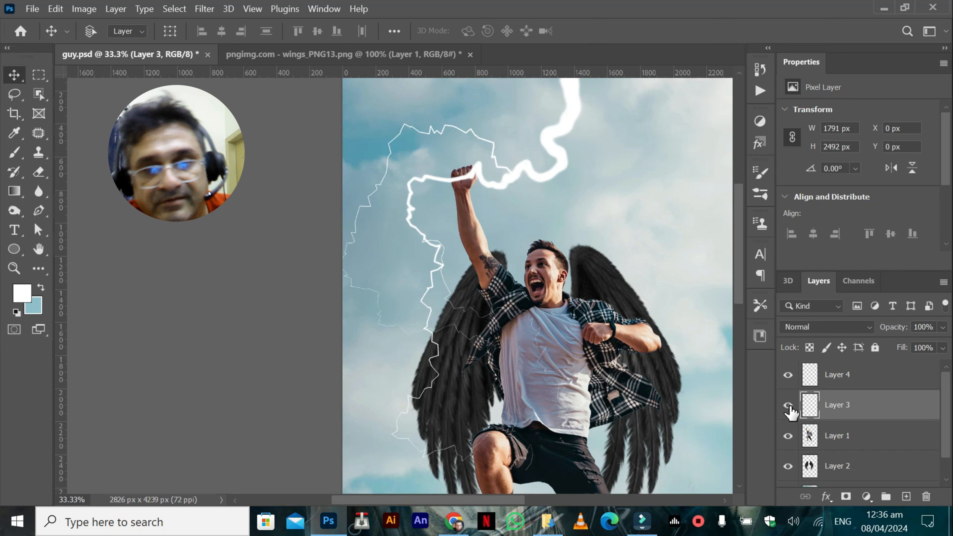
Set up the Clone Stamp on the man's layer with a brush of about 125 px, undoing the stray stroke beside the arm
{"action": "left_click", "coordinate": [812, 439]}
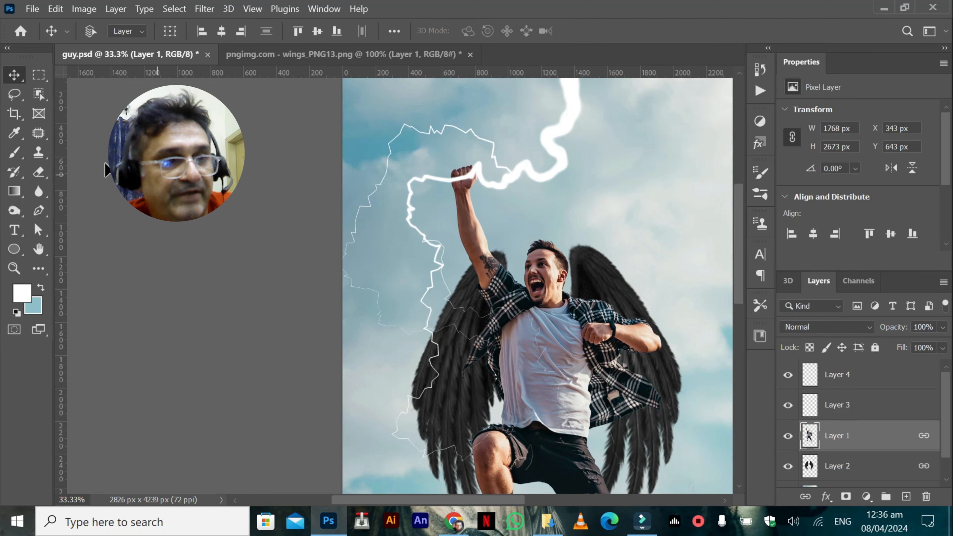
{"action": "left_click", "coordinate": [44, 157]}
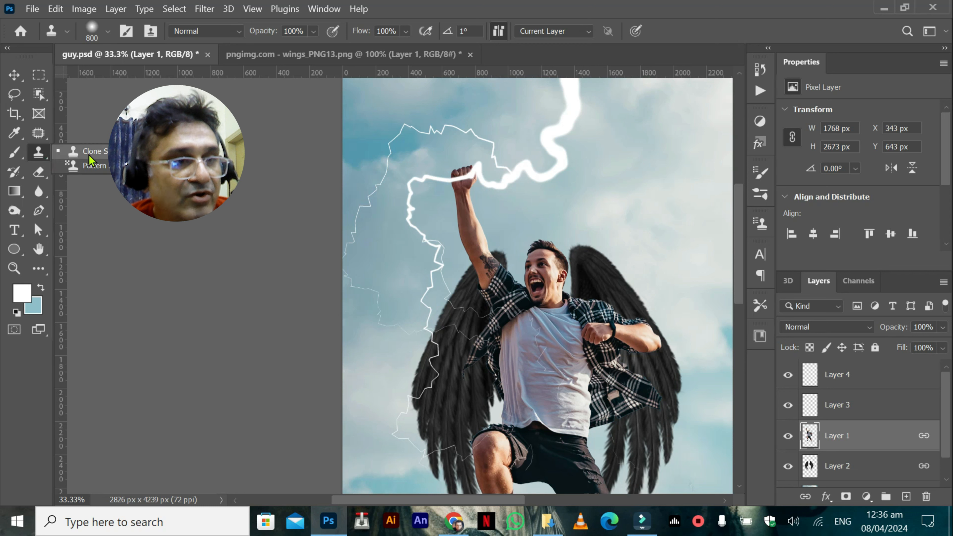
{"action": "left_click_drag", "start_coordinate": [414, 233], "coordinate": [422, 266]}
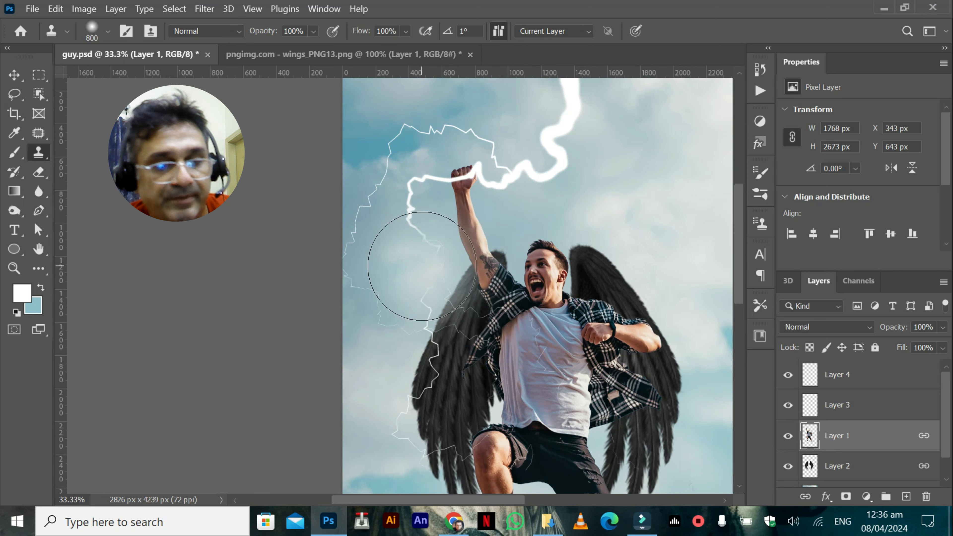
{"action": "key", "text": "ctrl+z"}
{"action": "key", "text": "bracketleft"}
{"action": "key", "text": "bracketleft"}
{"action": "key", "text": "bracketleft"}
{"action": "key", "text": "bracketleft"}
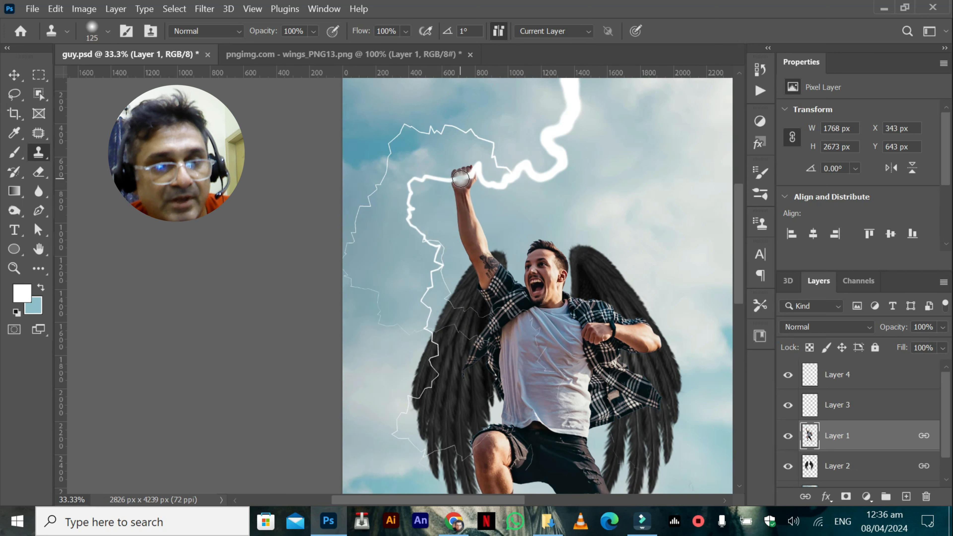
Sample the fist from the man's layer and clone it onto the topmost layer with a 100 px brush, covering the lightning over it
{"action": "key", "text": "ctrl+plus"}
{"action": "key", "text": "ctrl+plus"}
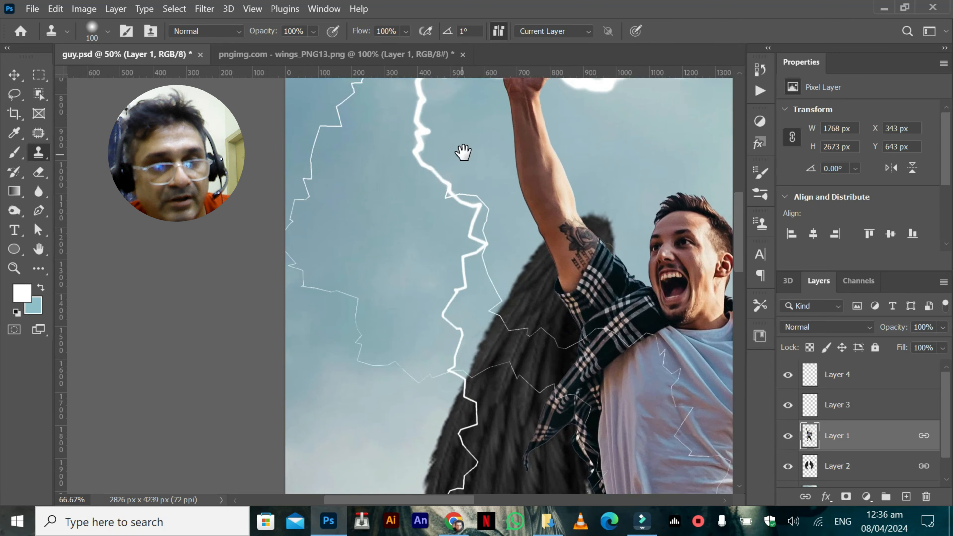
{"action": "left_click_drag", "start_coordinate": [463, 151], "coordinate": [408, 324]}
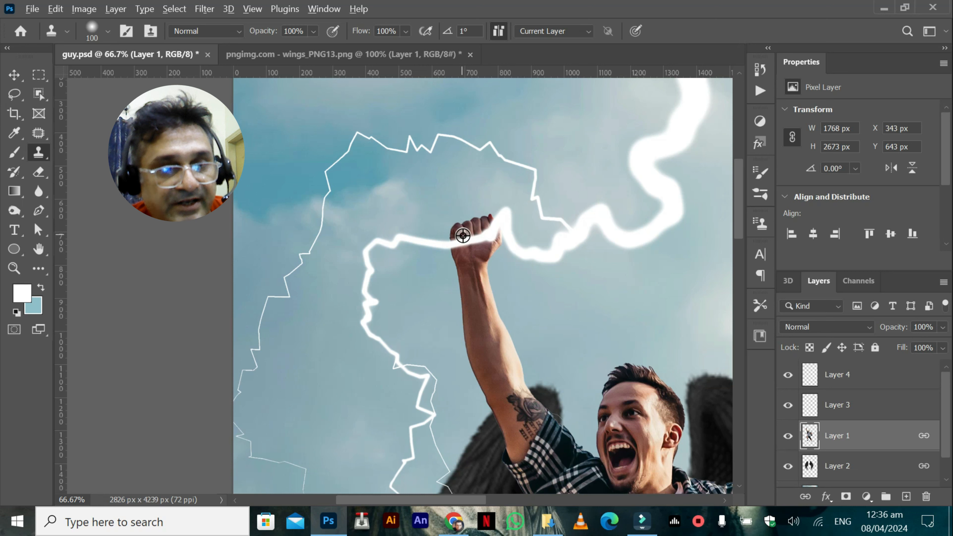
{"action": "left_click", "coordinate": [827, 379]}
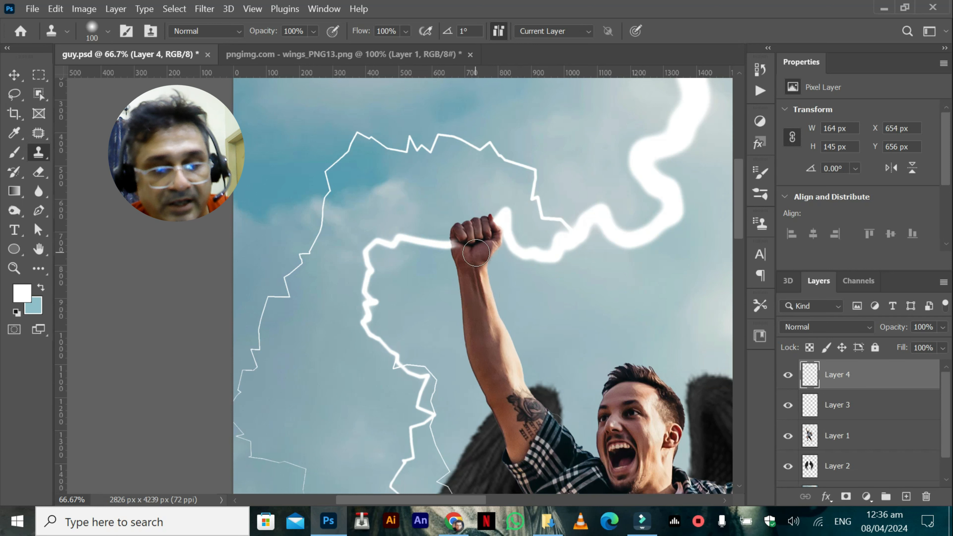
{"action": "left_click", "coordinate": [786, 375]}
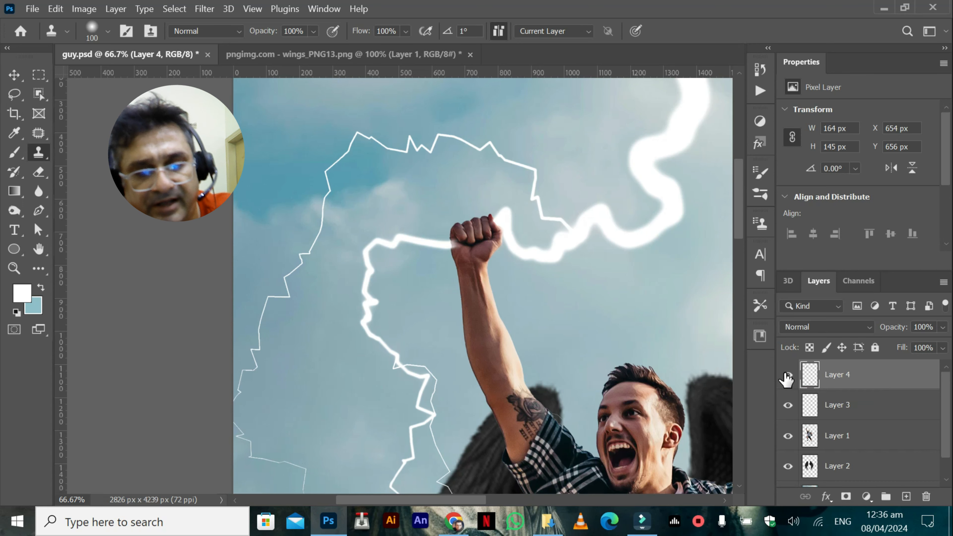
Try to scale the wings on Layer 2 with Free Transform
{"action": "key", "text": "ctrl+minus"}
{"action": "key", "text": "ctrl+minus"}
{"action": "key", "text": "ctrl+minus"}
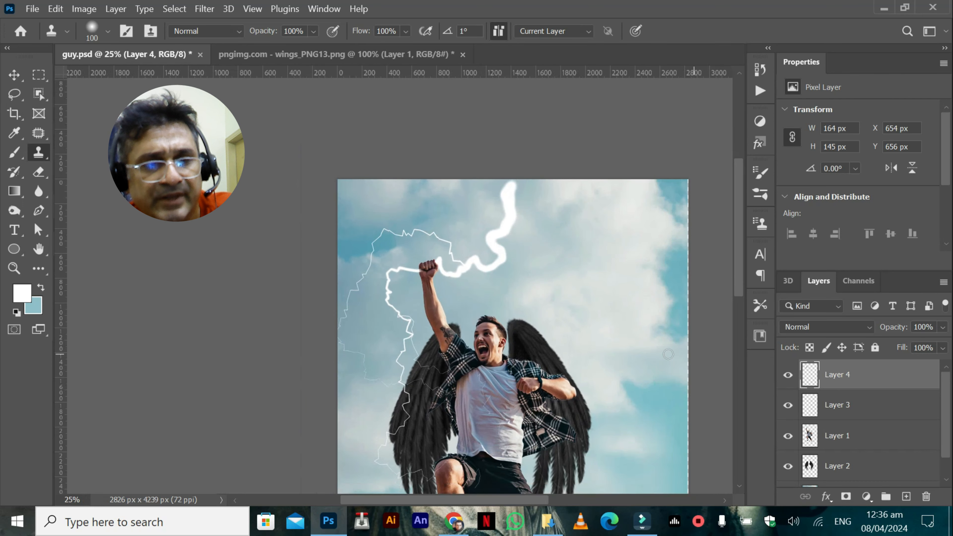
{"action": "left_click_drag", "start_coordinate": [735, 214], "coordinate": [698, 256]}
{"action": "left_click", "coordinate": [812, 470]}
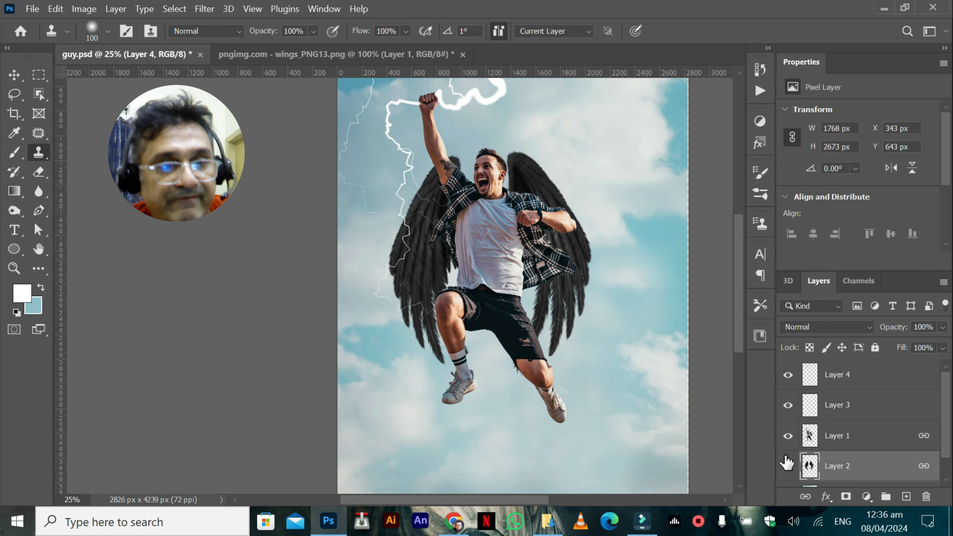
{"action": "key", "text": "ctrl+t"}
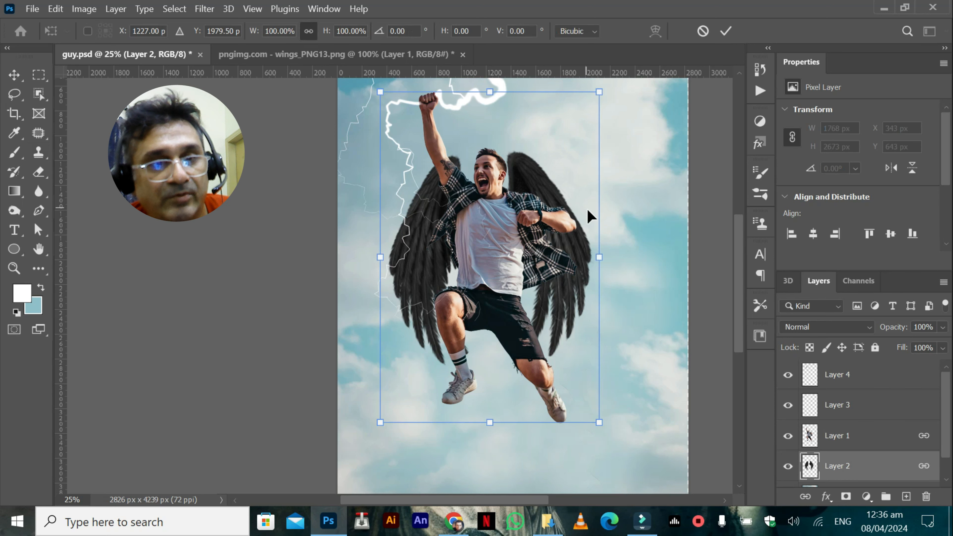
{"action": "left_click_drag", "start_coordinate": [598, 255], "coordinate": [596, 256]}
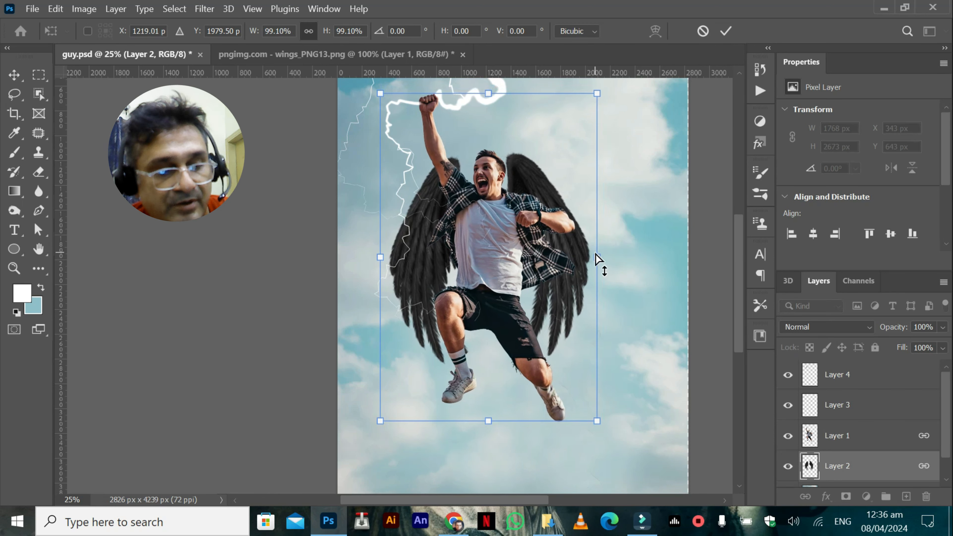
{"action": "key", "text": "ctrl+z"}
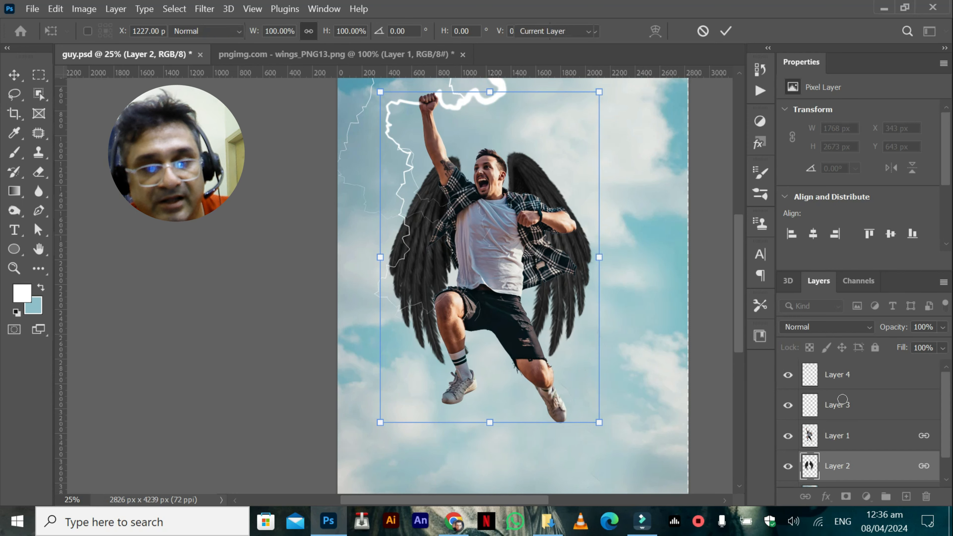
{"action": "key", "text": "s"}
Unlink the man's layer from the wings layer
{"action": "left_click", "coordinate": [837, 435]}
{"action": "left_click", "coordinate": [877, 473], "text": "ctrl"}
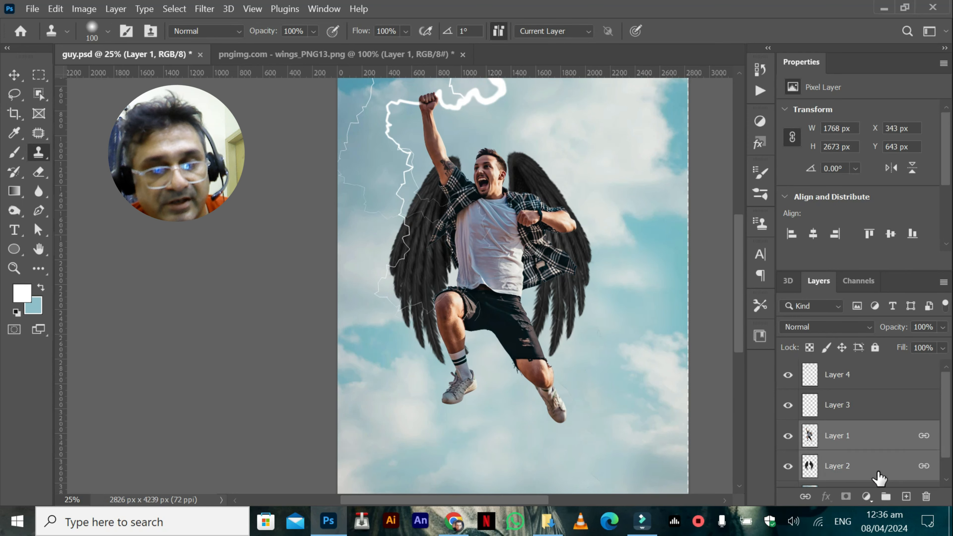
{"action": "right_click", "coordinate": [877, 473]}
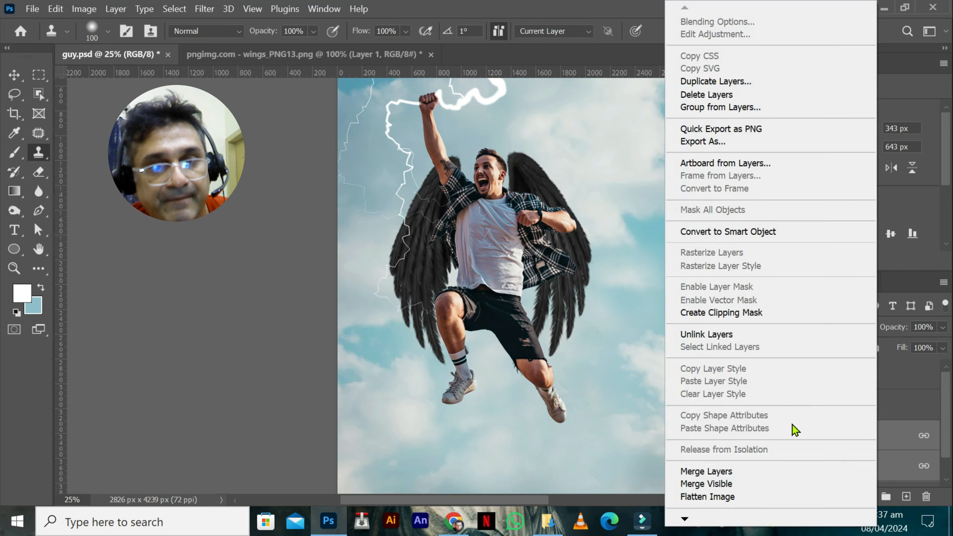
{"action": "left_click", "coordinate": [719, 334]}
Widen the wings on Layer 2 slightly beyond both sides of the man with Free Transform
{"action": "left_click", "coordinate": [817, 468]}
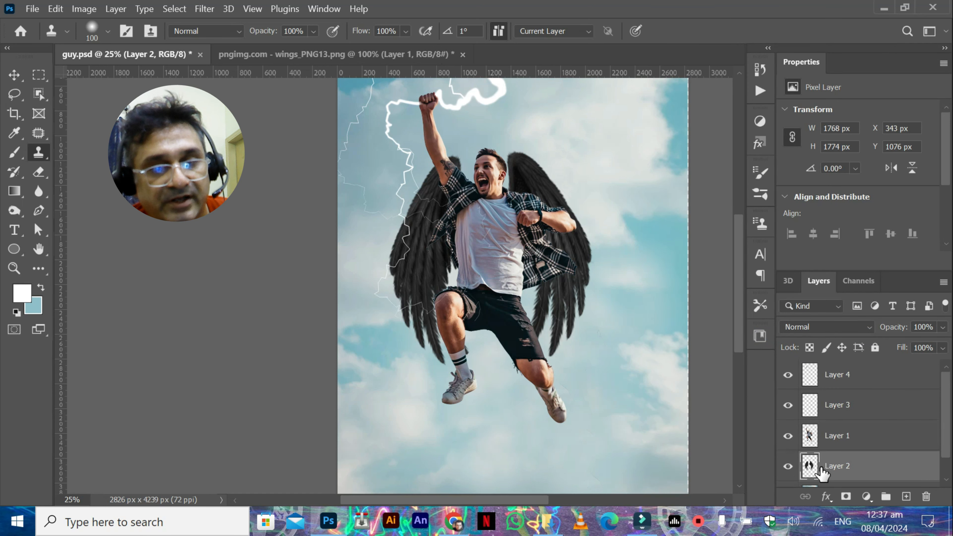
{"action": "key", "text": "ctrl+t"}
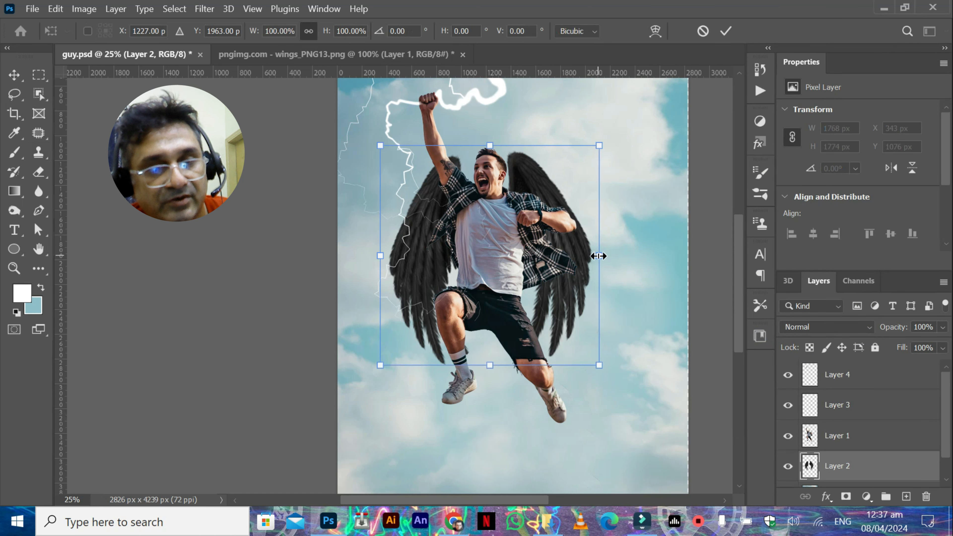
{"action": "mouse_move", "coordinate": [598, 256]}
{"action": "left_mouse_down"}
{"action": "mouse_move", "coordinate": [613, 256]}
{"action": "mouse_move", "coordinate": [588, 260]}
{"action": "left_mouse_up"}
{"action": "key", "text": "s"}
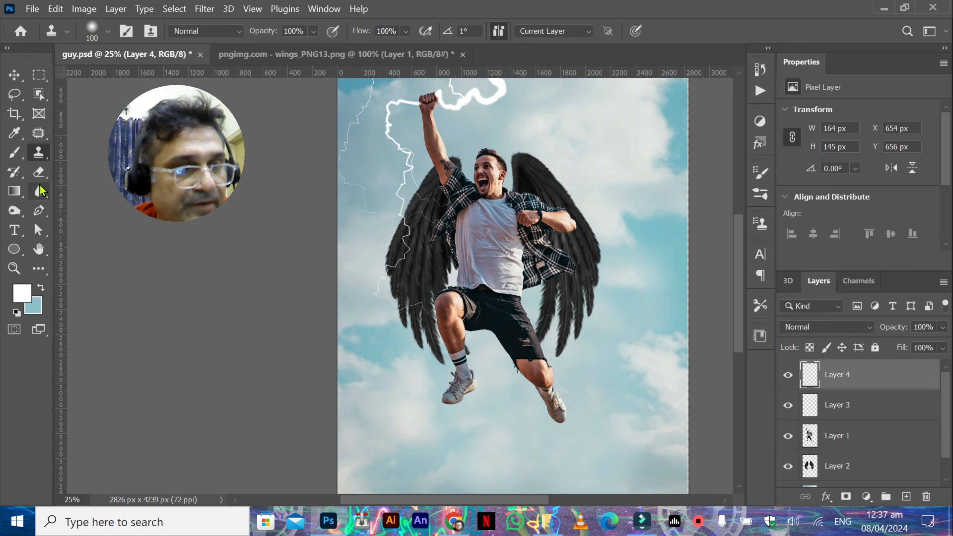
Set up the Eraser with a hard round brush tip of 600 px
{"action": "left_click", "coordinate": [38, 172]}
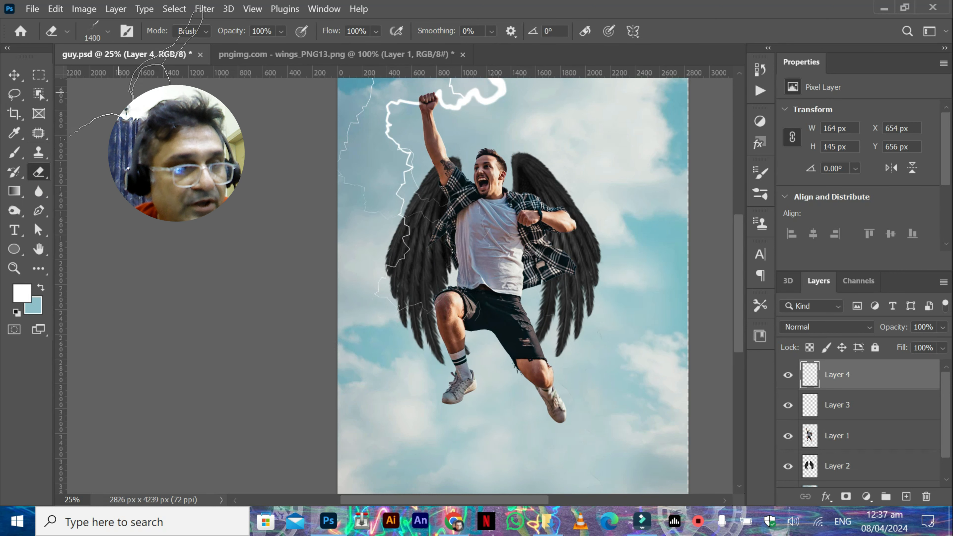
{"action": "left_click", "coordinate": [100, 40]}
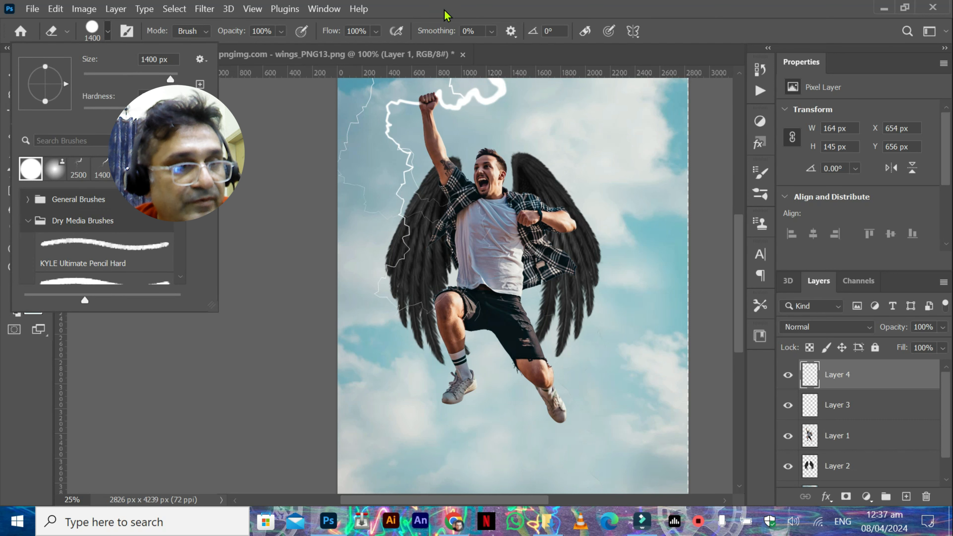
{"action": "double_click", "coordinate": [100, 172]}
{"action": "key", "text": "bracketleft"}
{"action": "key", "text": "bracketleft"}
{"action": "key", "text": "bracketleft"}
{"action": "key", "text": "bracketleft"}
{"action": "key", "text": "bracketleft"}
{"action": "key", "text": "bracketleft"}
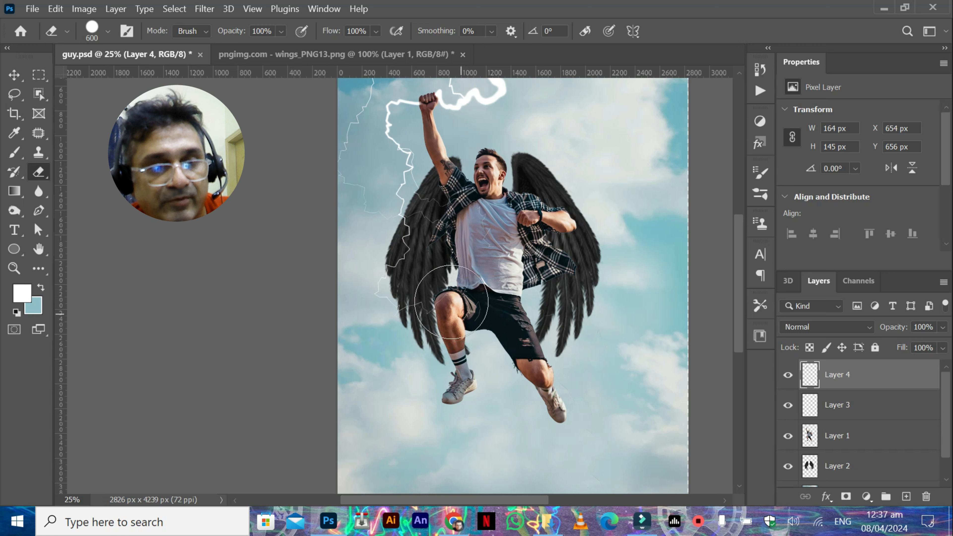
Erase the lower ends of the lightning over the wing below the raised arm on Layer 3
{"action": "left_click", "coordinate": [788, 374]}
{"action": "left_click", "coordinate": [820, 409]}
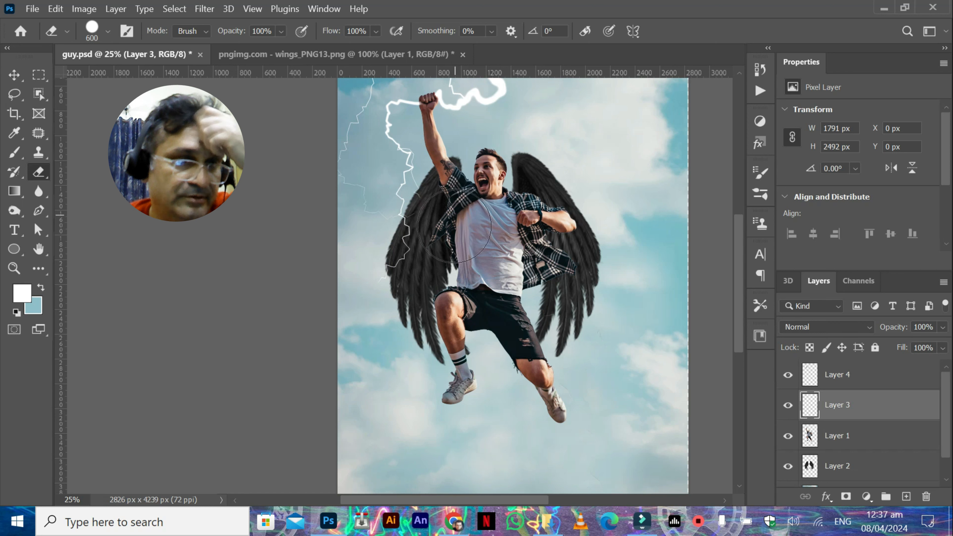
{"action": "scroll", "coordinate": [487, 263], "scroll_direction": "up", "scroll_amount": 3}
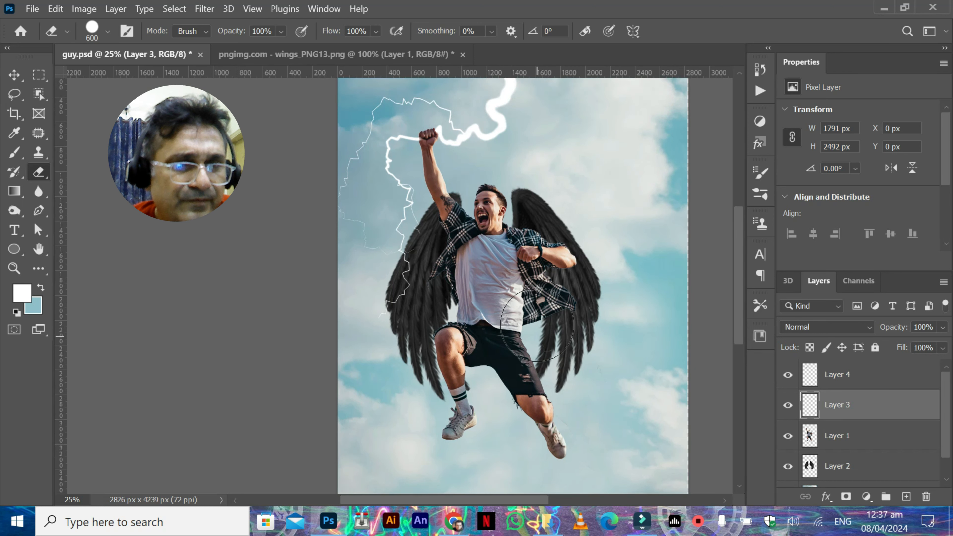
{"action": "scroll", "coordinate": [538, 324], "scroll_direction": "up", "scroll_amount": 2}
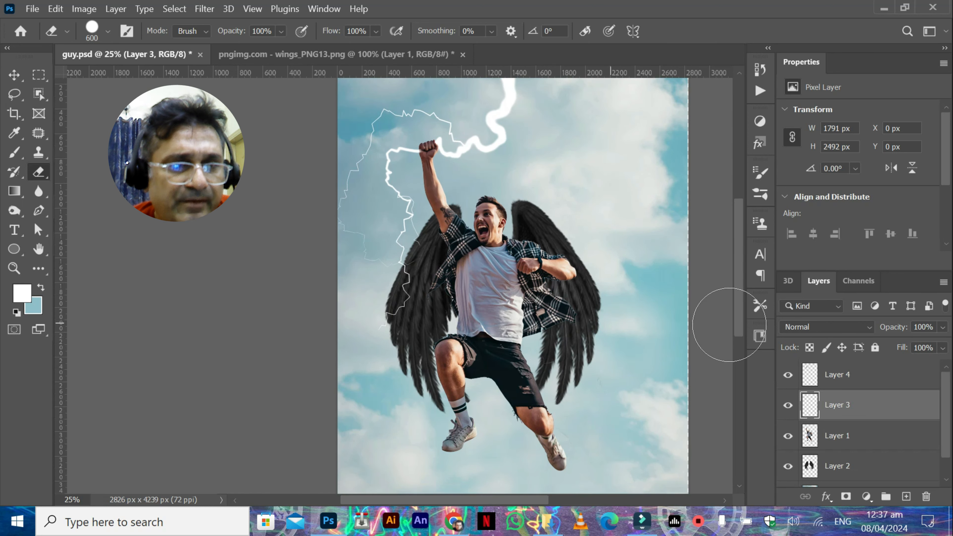
{"action": "scroll", "coordinate": [738, 291], "scroll_direction": "up", "scroll_amount": 2}
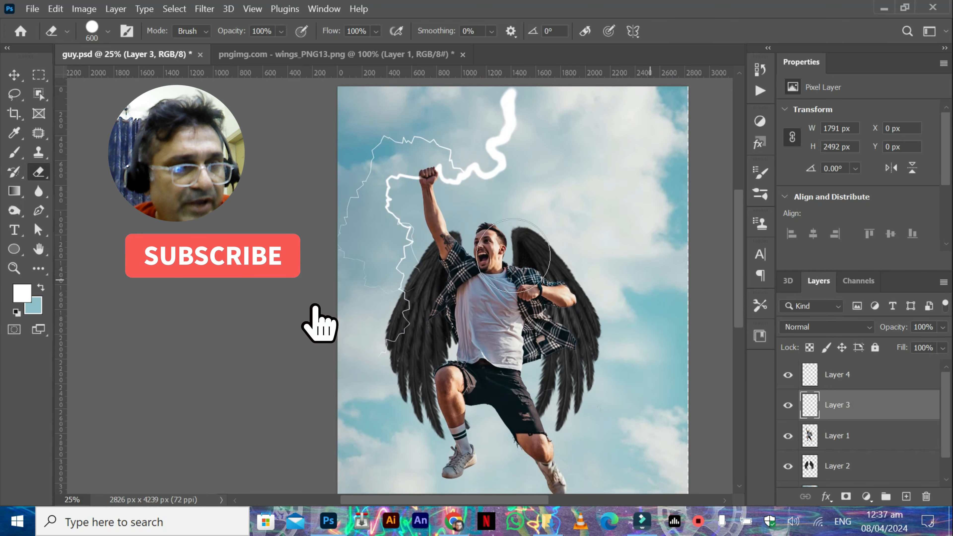
Review the tool groups of the Clone Stamp, Eraser, Rectangular Marquee, Patch and midtone exposure tools
{"action": "left_click", "coordinate": [47, 158]}
{"action": "right_click", "coordinate": [46, 157]}
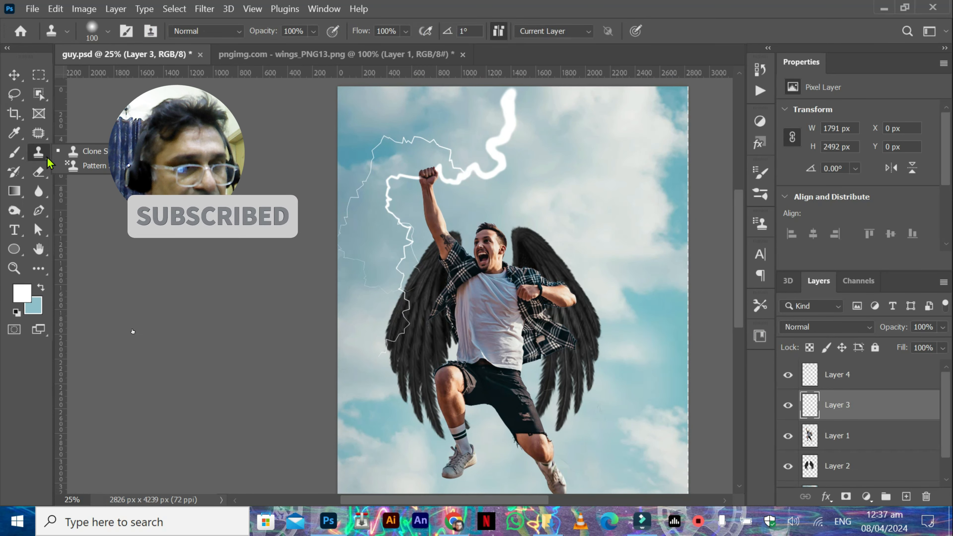
{"action": "left_click", "coordinate": [42, 152]}
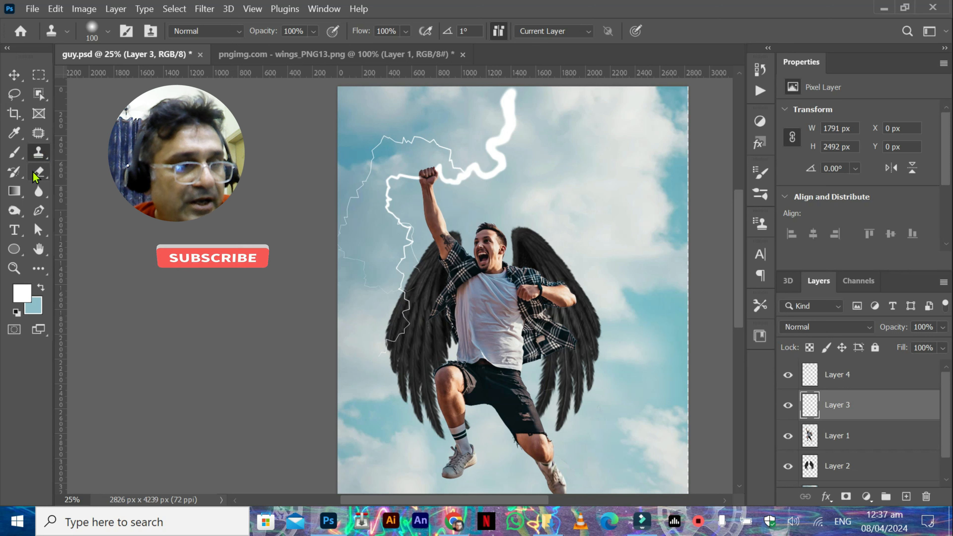
{"action": "left_click", "coordinate": [37, 174]}
{"action": "right_click", "coordinate": [38, 175]}
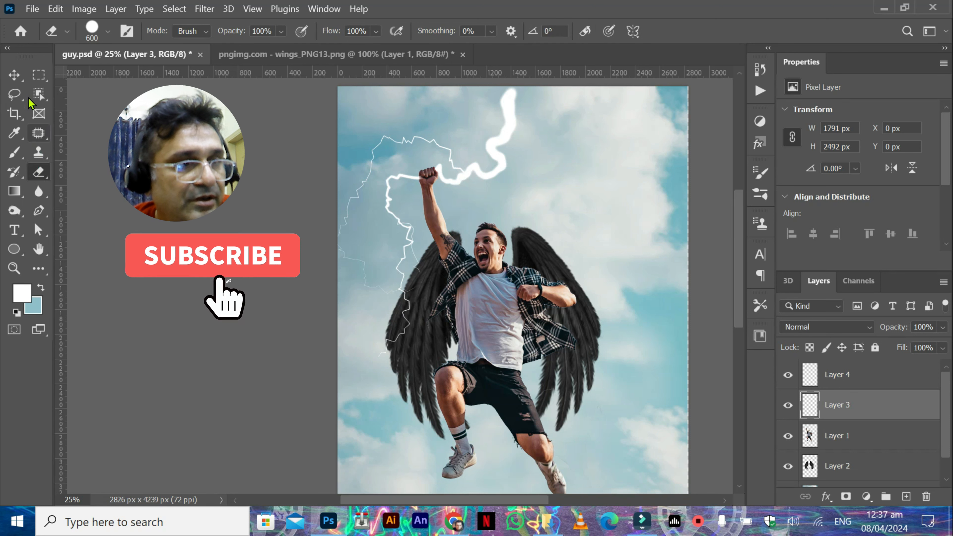
{"action": "left_click", "coordinate": [38, 75]}
{"action": "right_click", "coordinate": [37, 80]}
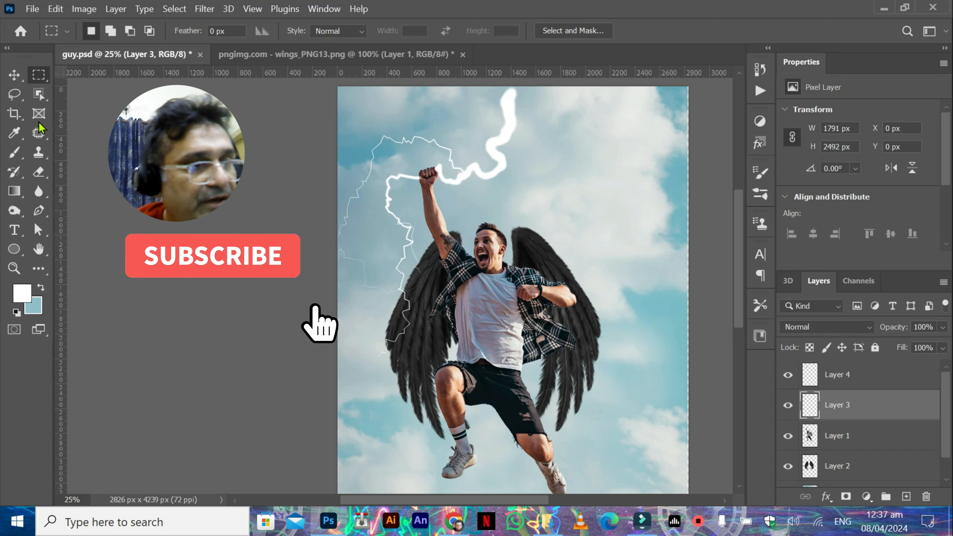
{"action": "left_click", "coordinate": [40, 135]}
{"action": "right_click", "coordinate": [40, 135]}
{"action": "left_click", "coordinate": [90, 159]}
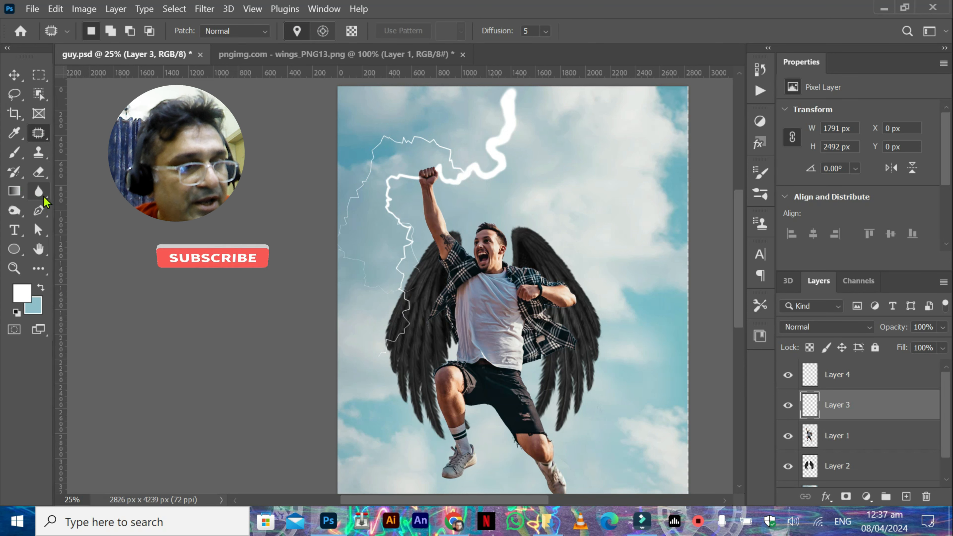
{"action": "left_click", "coordinate": [21, 211]}
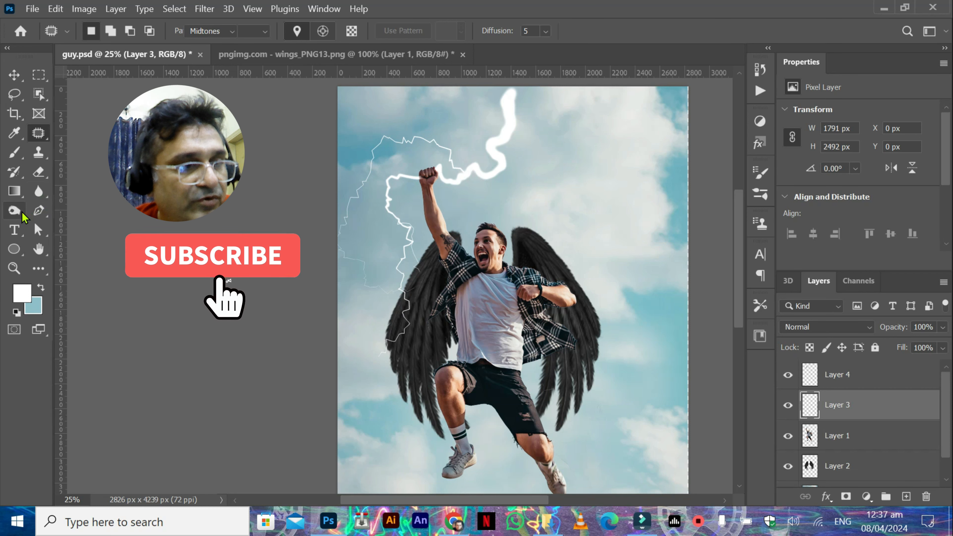
{"action": "right_click", "coordinate": [22, 212]}
{"action": "left_click", "coordinate": [61, 225]}
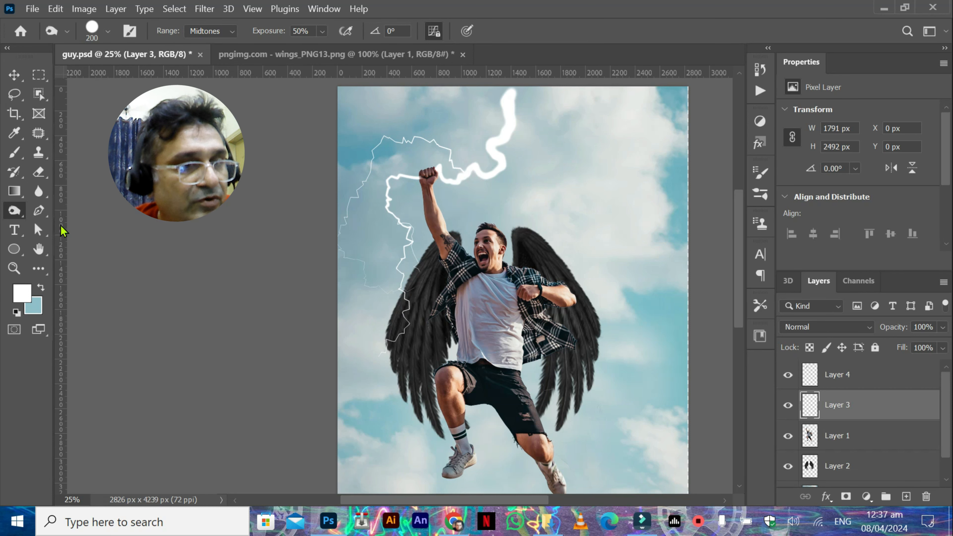